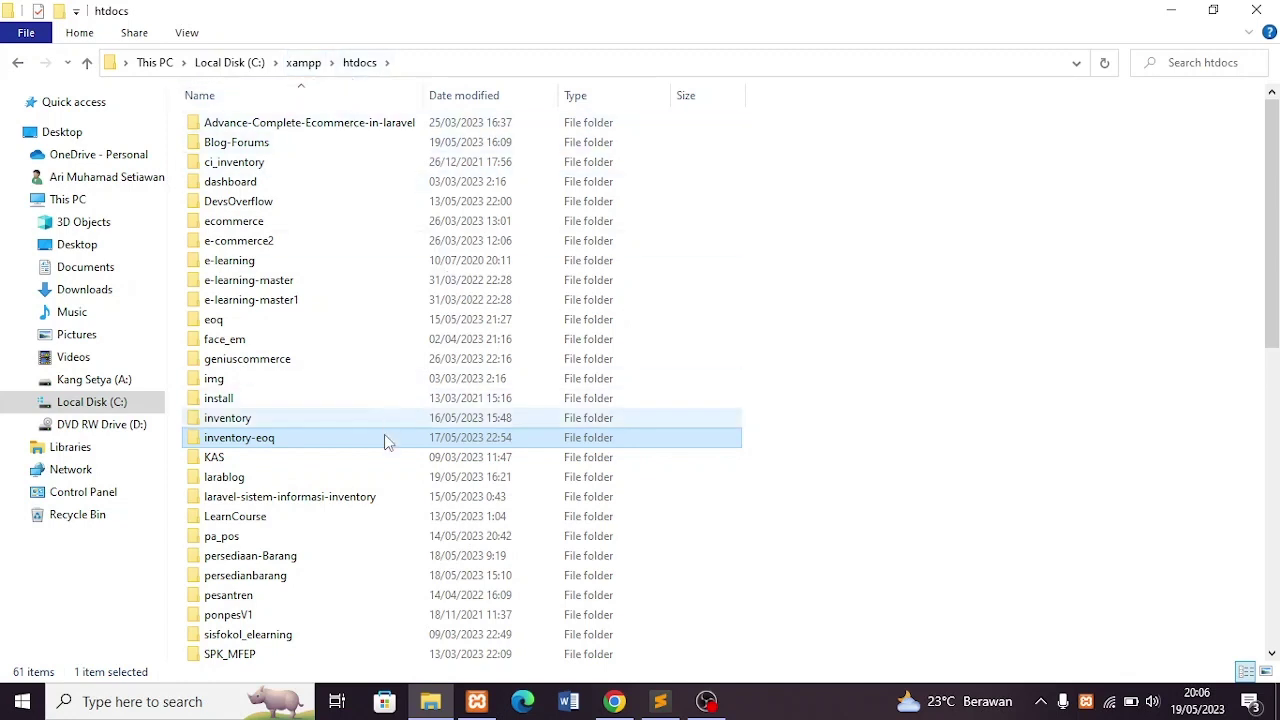
Check the Apache and MySQL modules in the XAMPP Control Panel, and expand the inventory-eoq project folder in Sublime Text
click(477, 701)
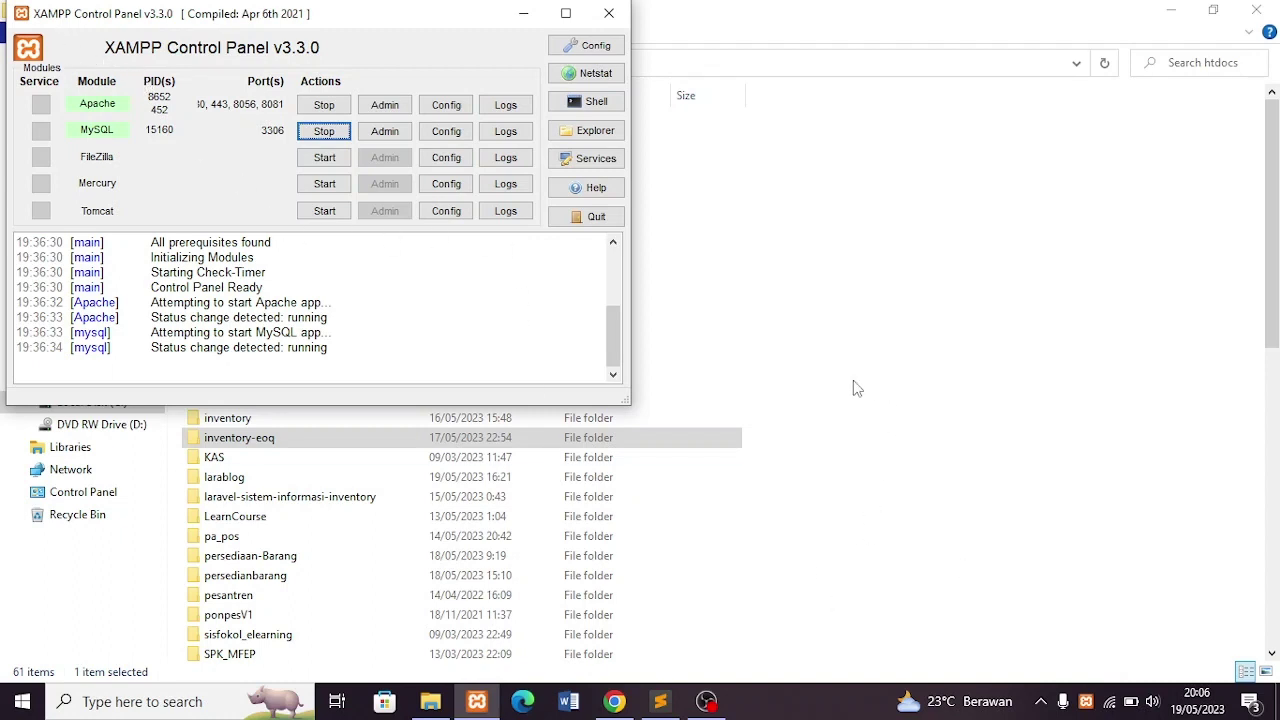
click(660, 701)
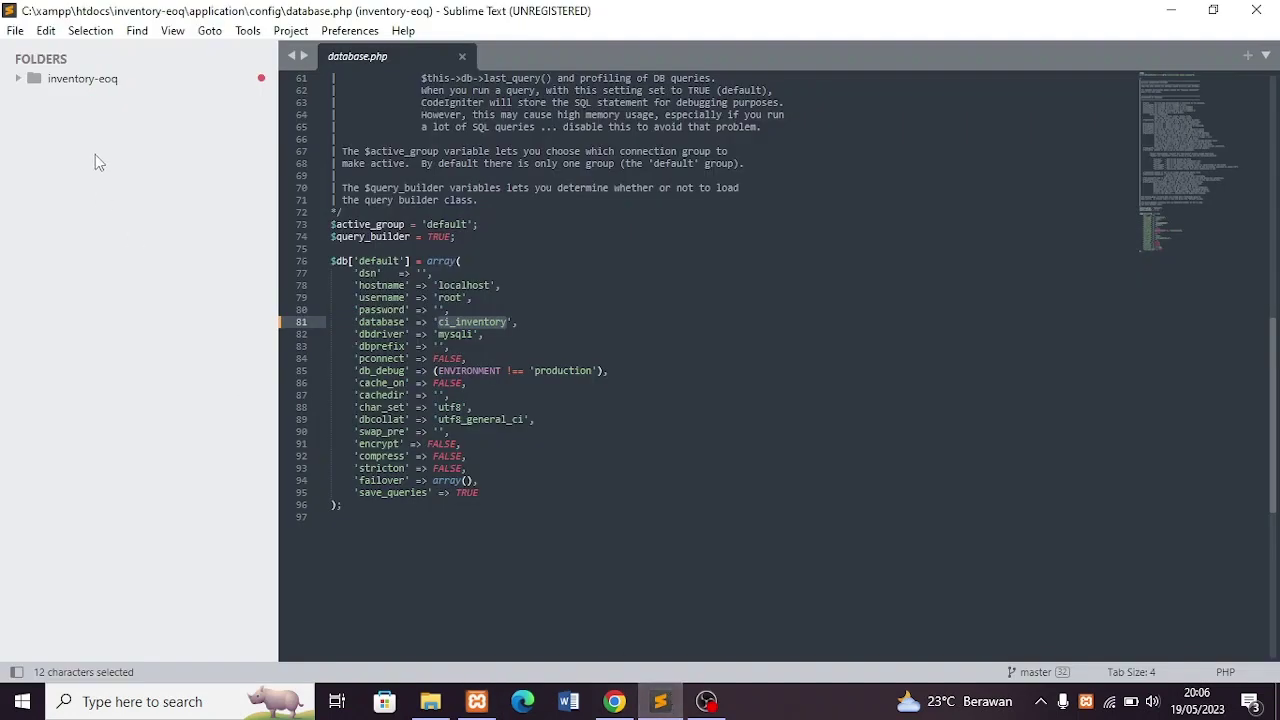
click(70, 84)
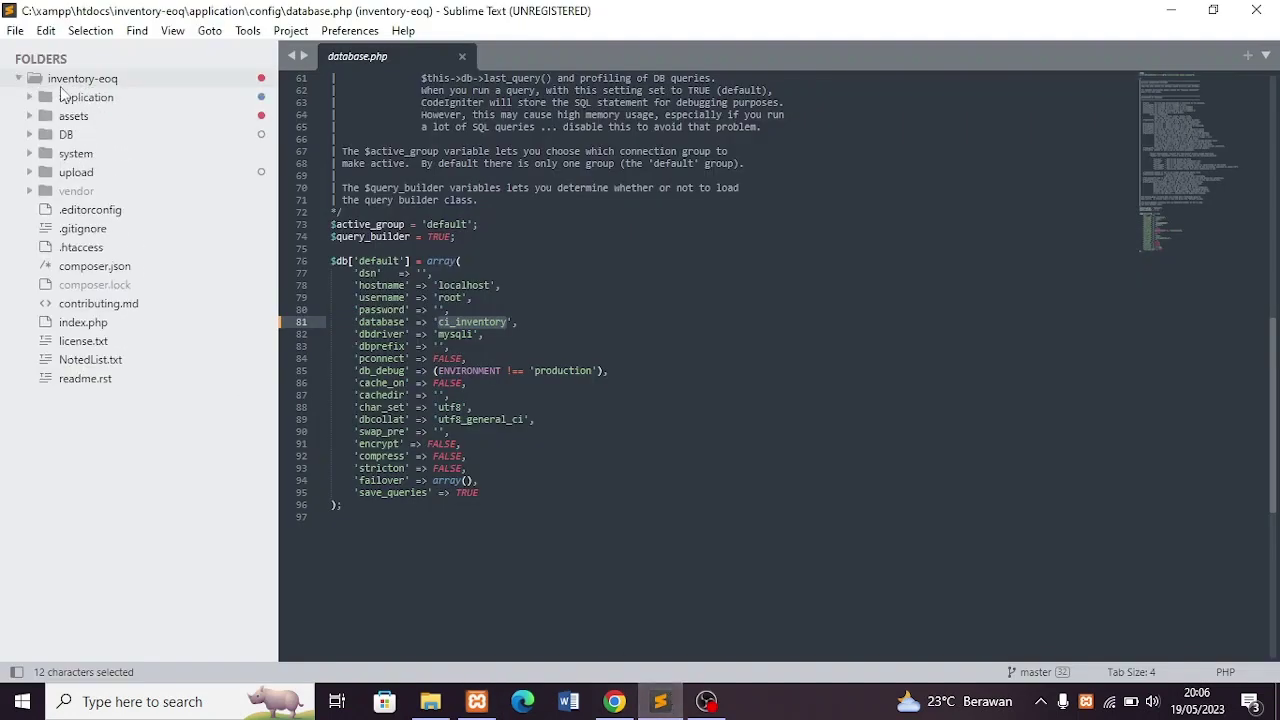
click(62, 86)
click(62, 86)
click(62, 86)
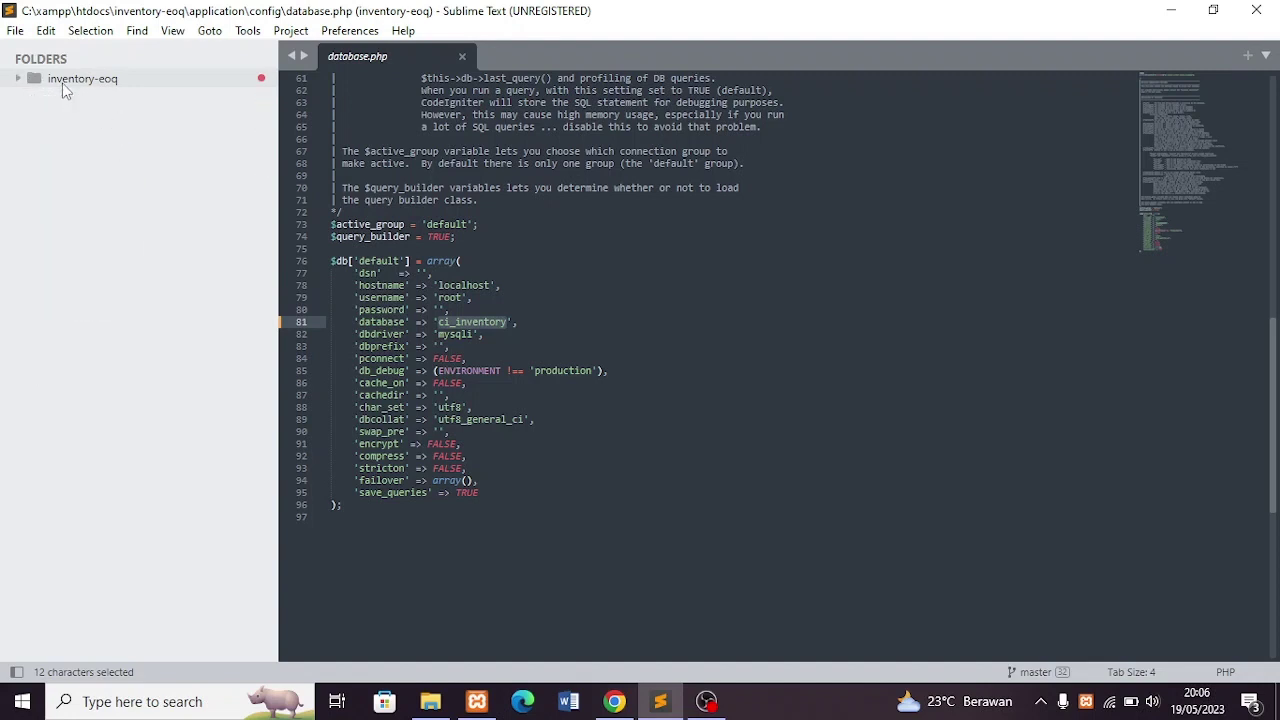
click(63, 86)
click(46, 83)
click(79, 83)
click(79, 83)
click(80, 84)
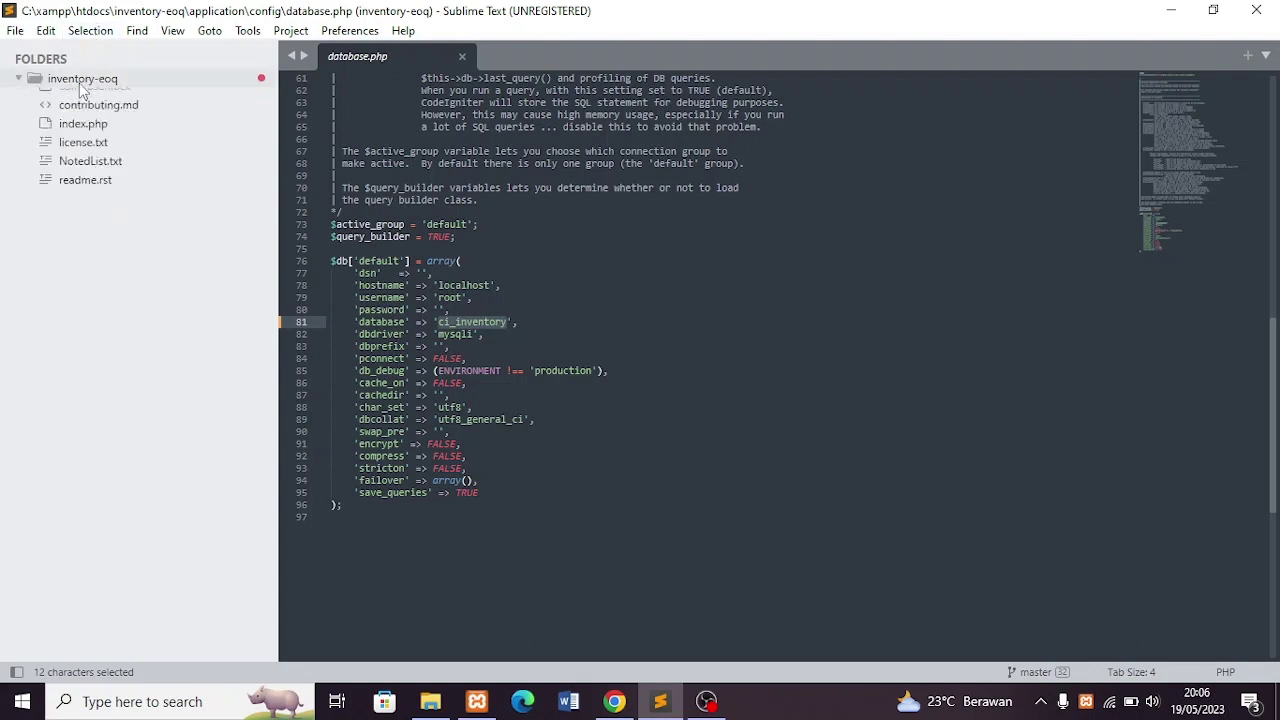
click(80, 84)
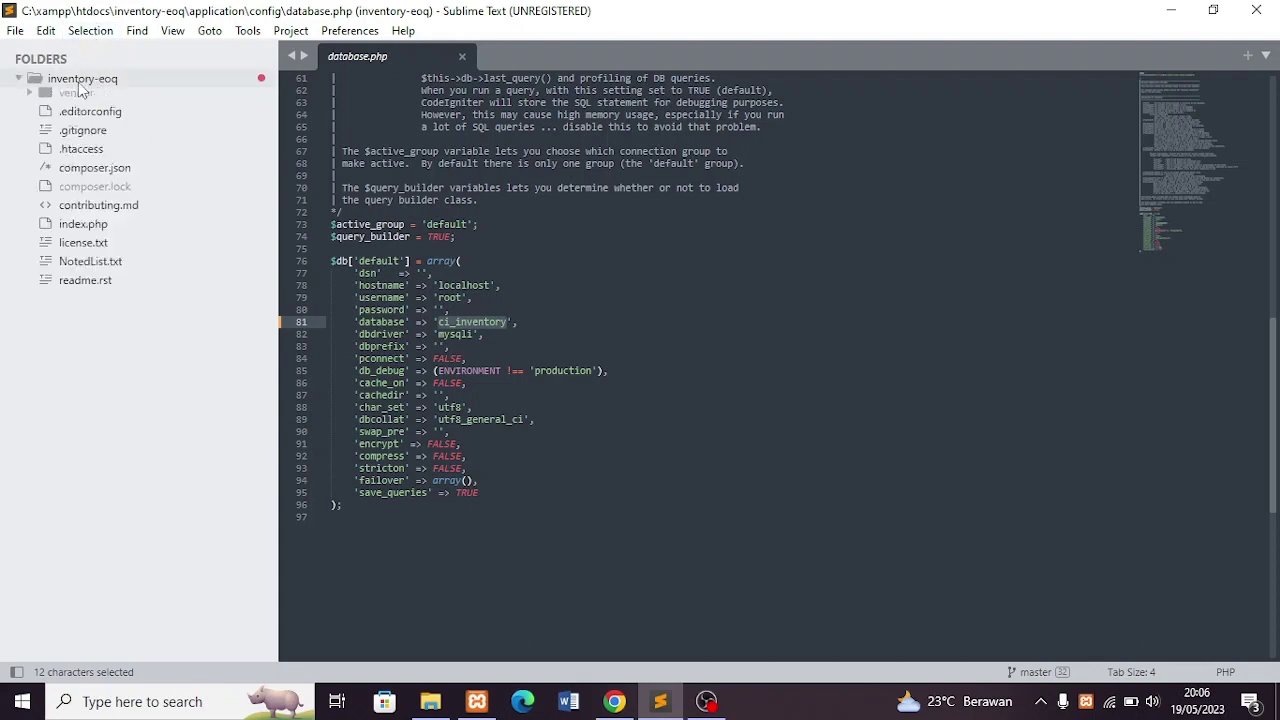
click(80, 85)
Expand the application/config folder and copy the database name ci_inventory from database.php
click(76, 98)
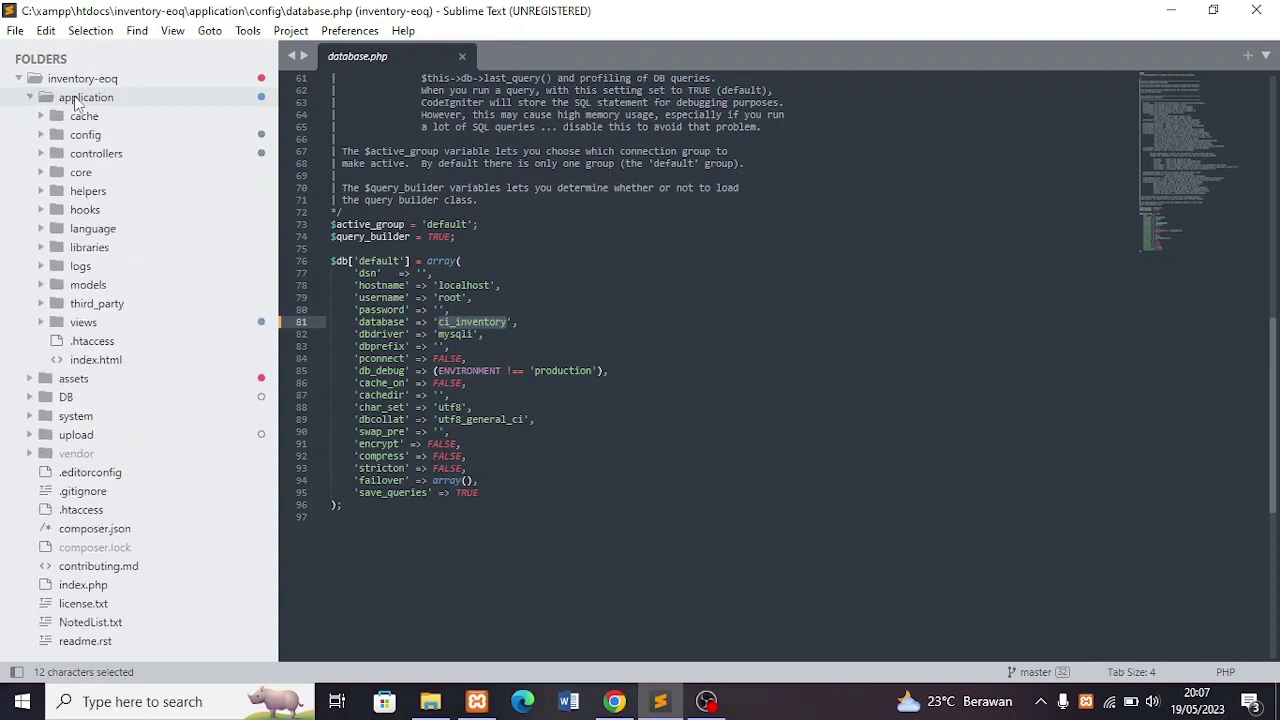
click(84, 138)
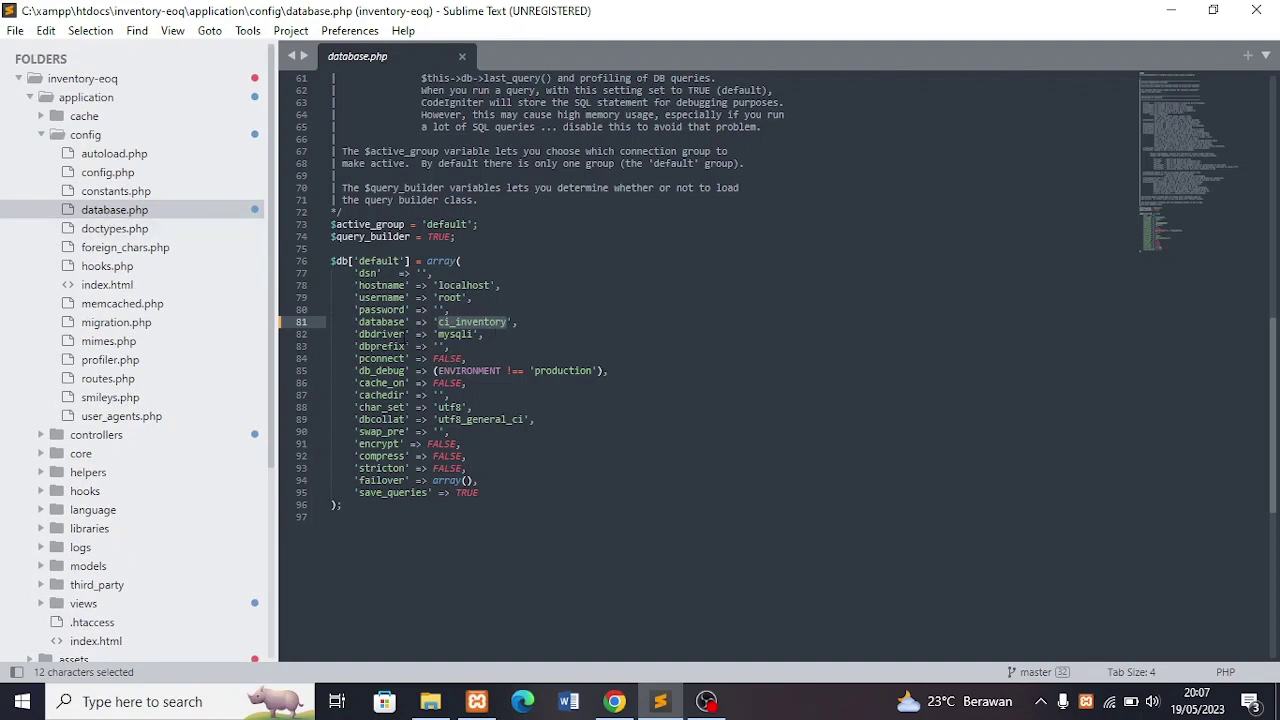
right_click(457, 320)
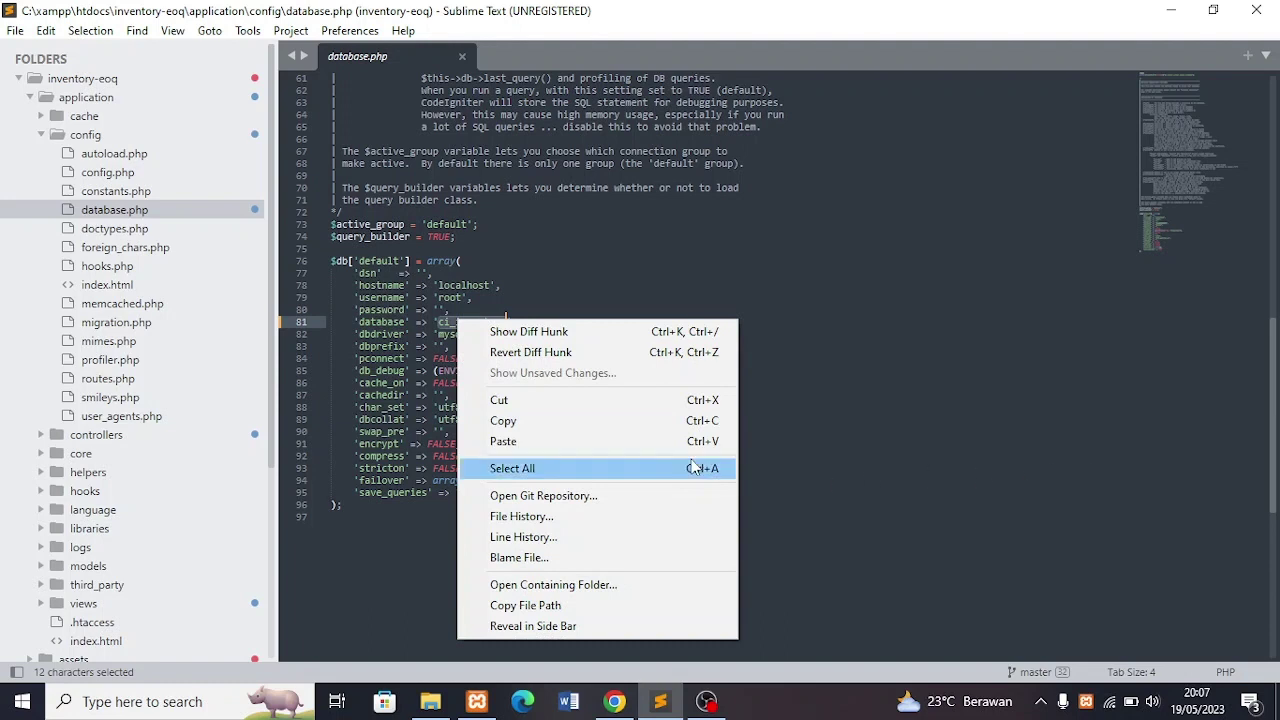
click(553, 420)
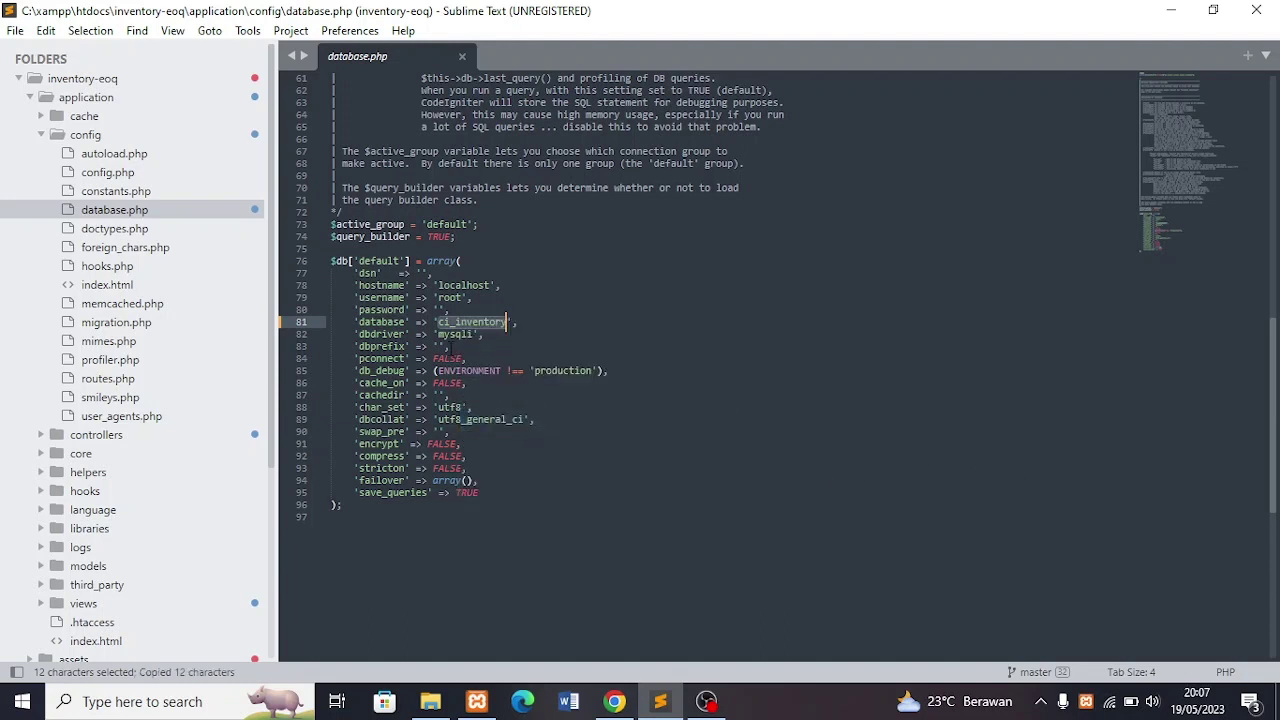
click(499, 347)
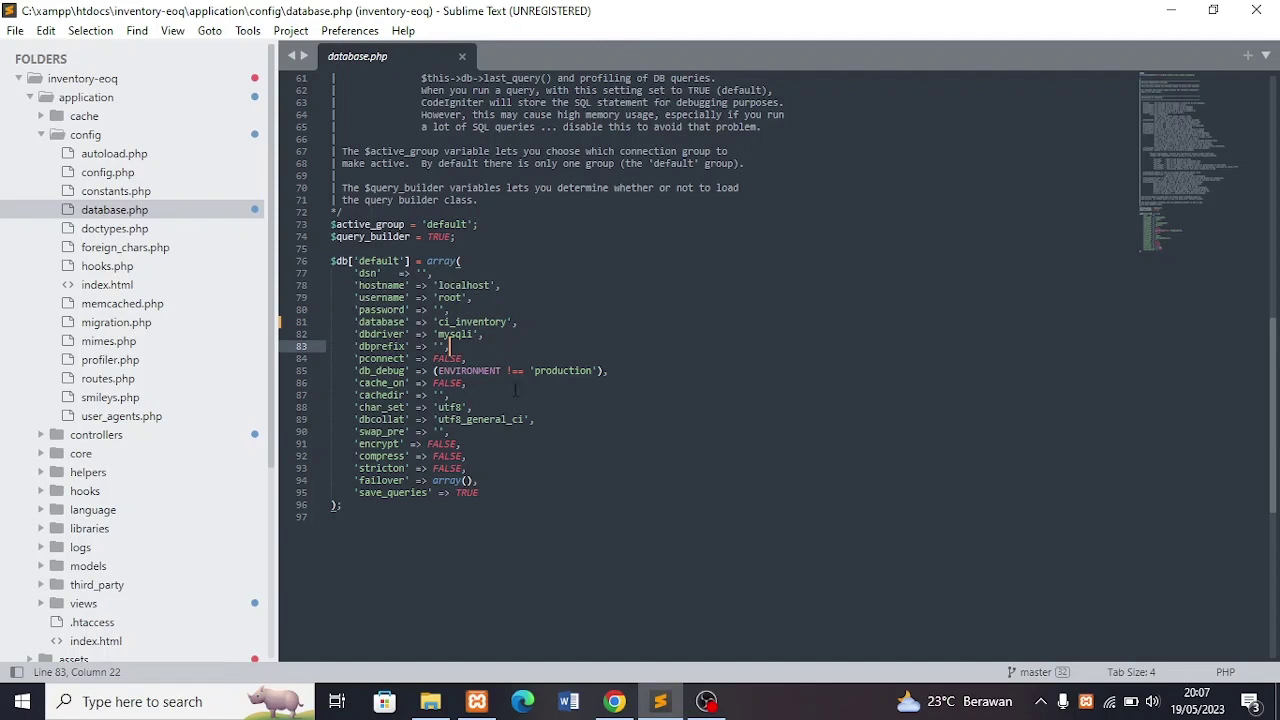
Switch to phpMyAdmin in Chrome, close the User page, and create a new database with the copied name ci_inventory
click(614, 701)
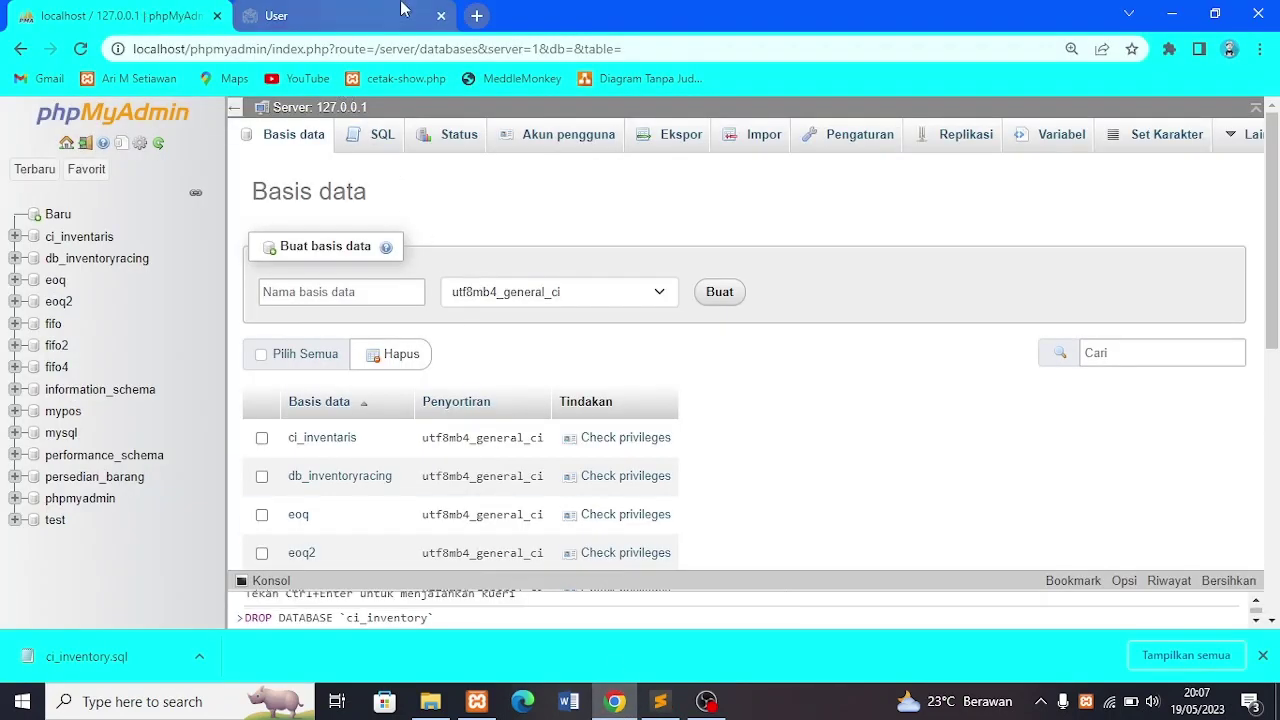
click(441, 15)
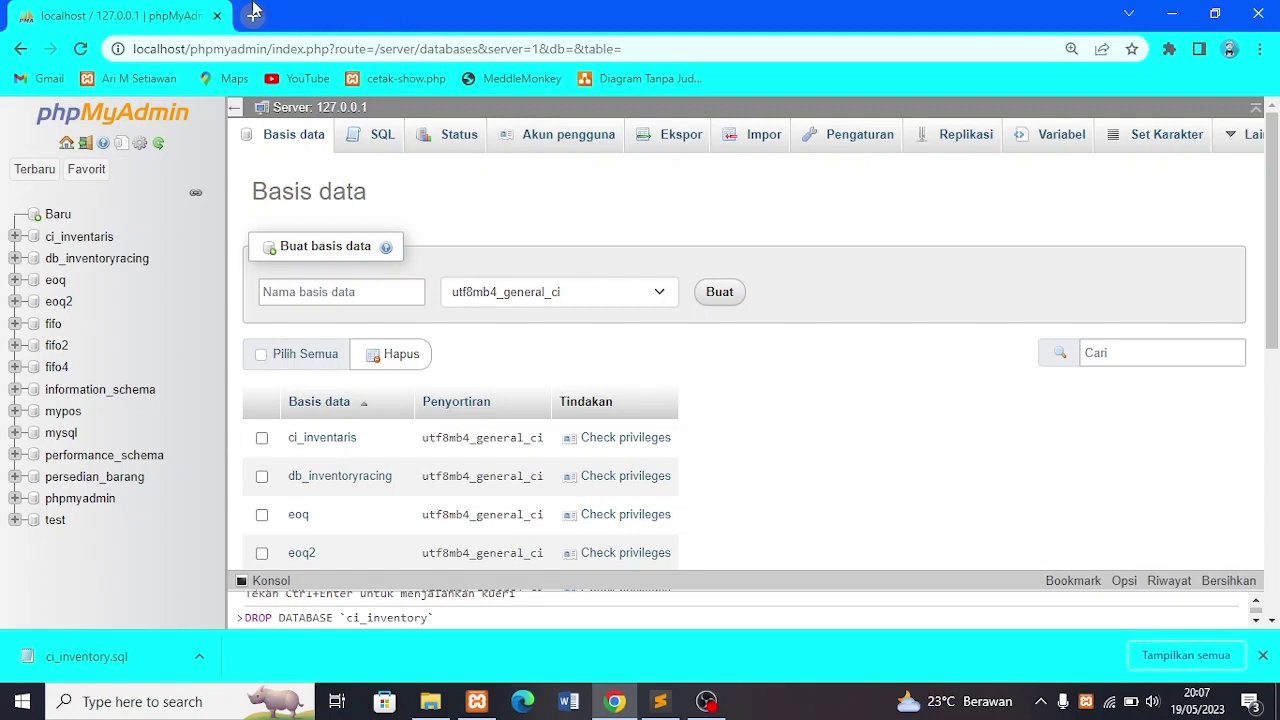
click(48, 216)
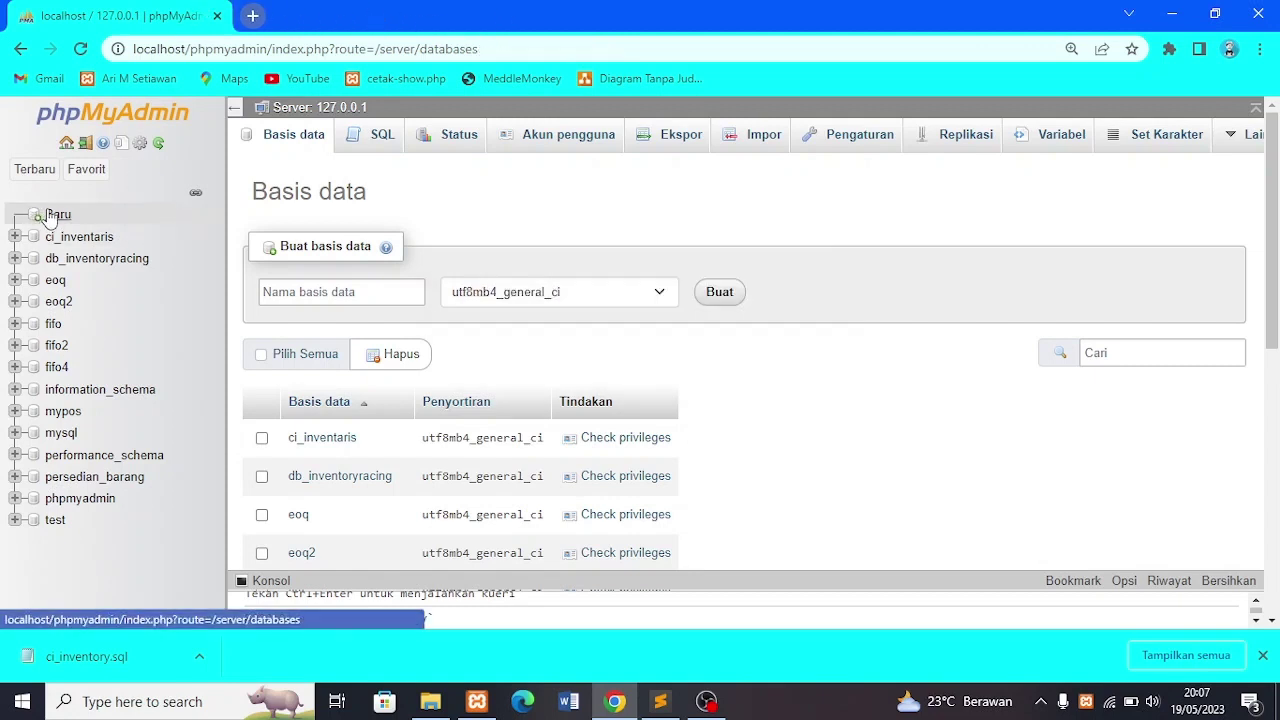
click(334, 291)
right_click(334, 288)
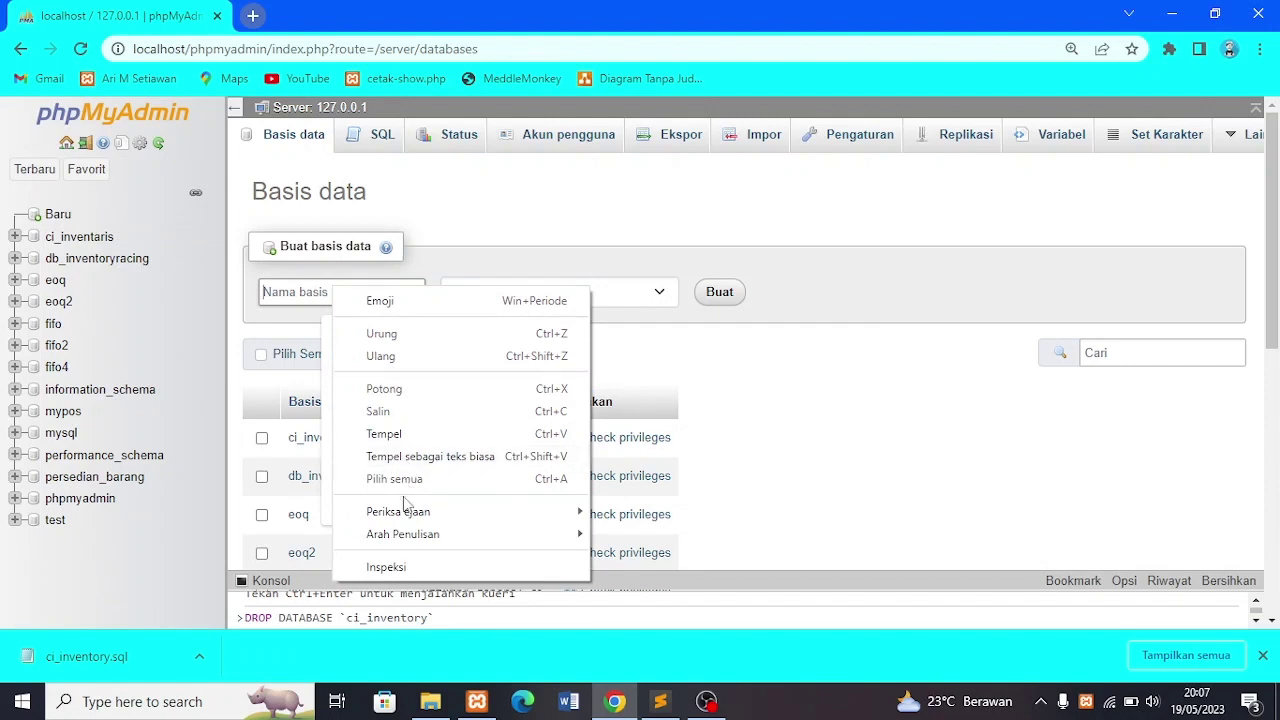
click(406, 433)
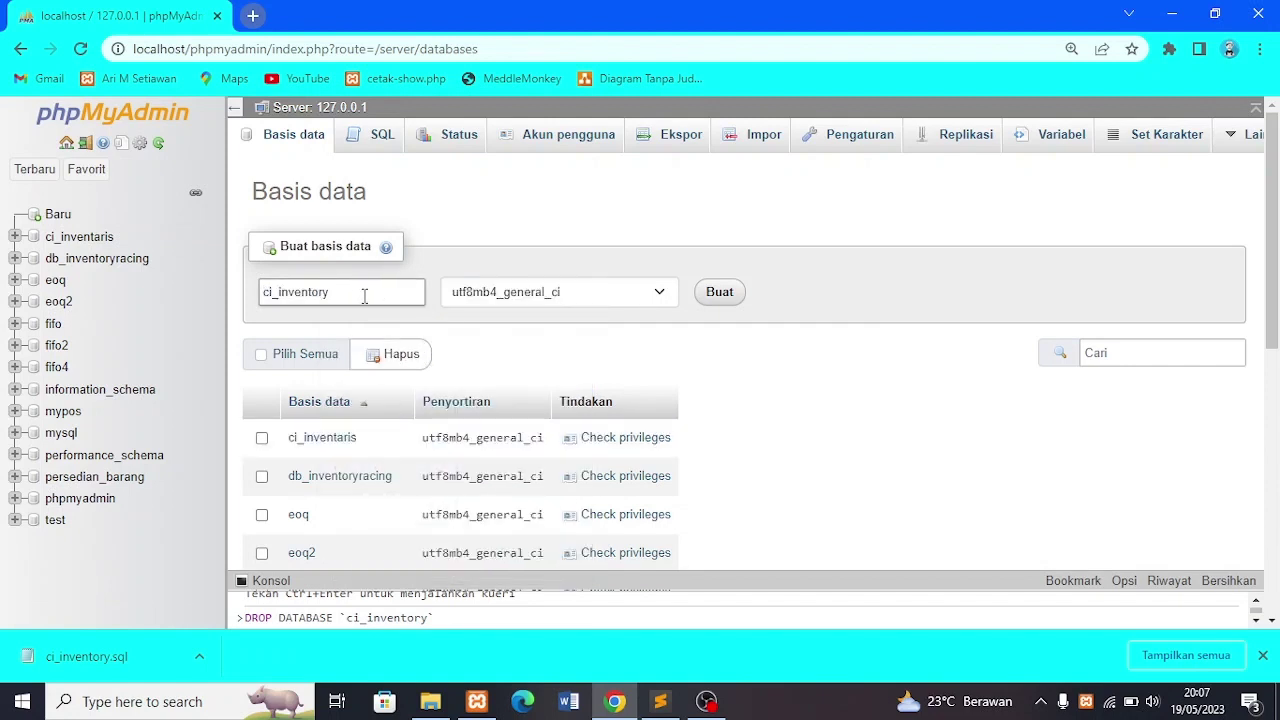
click(717, 298)
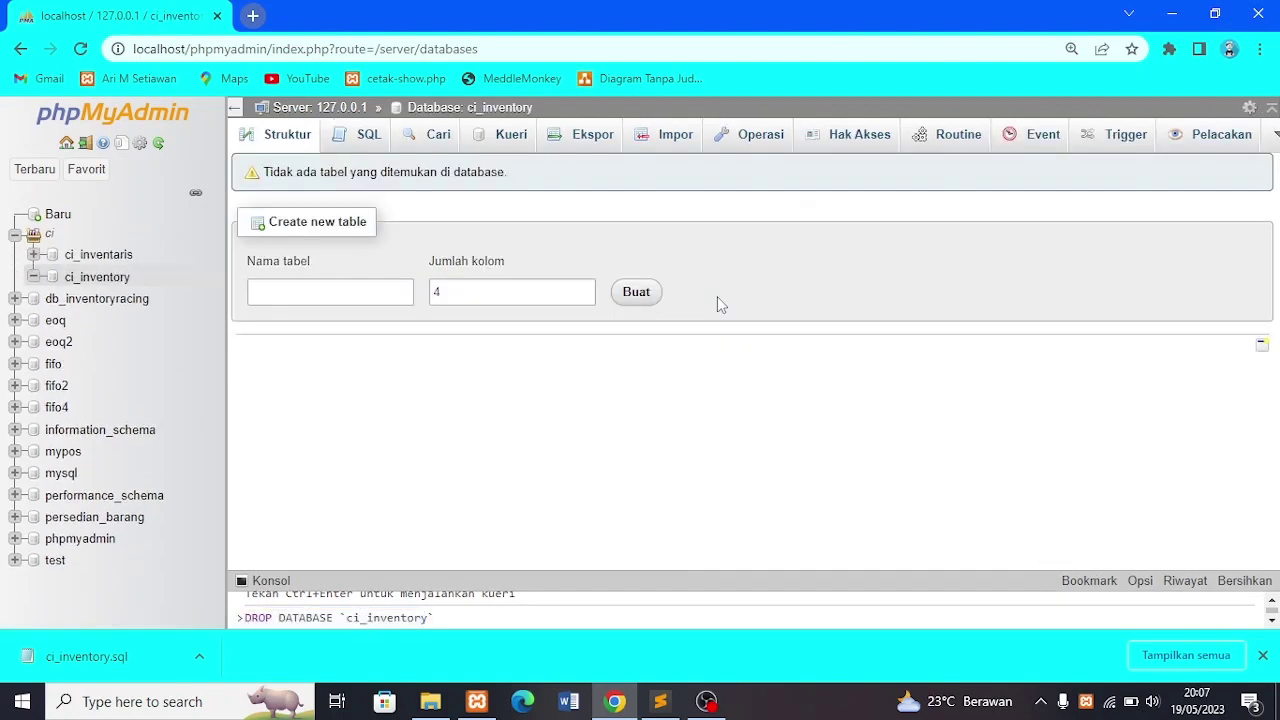
Open the import page of the ci_inventory database and locate the SQL file in the project's DB folder in Sublime Text
click(664, 148)
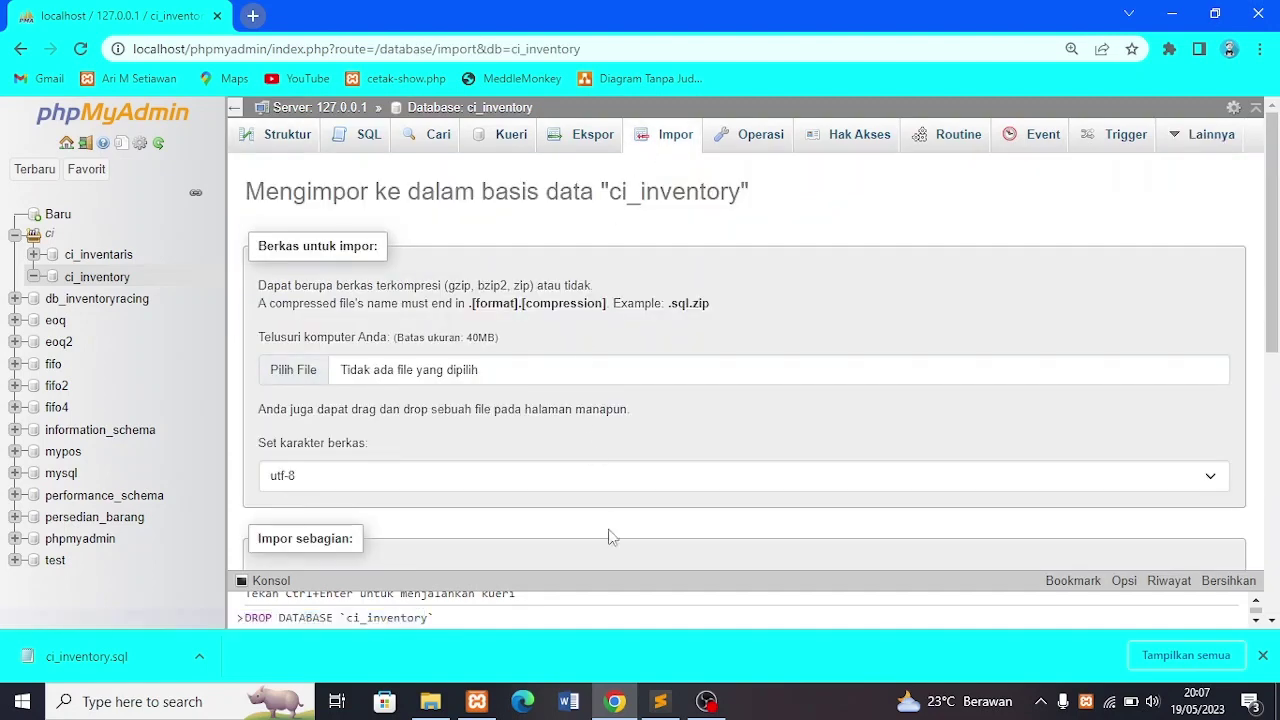
click(661, 701)
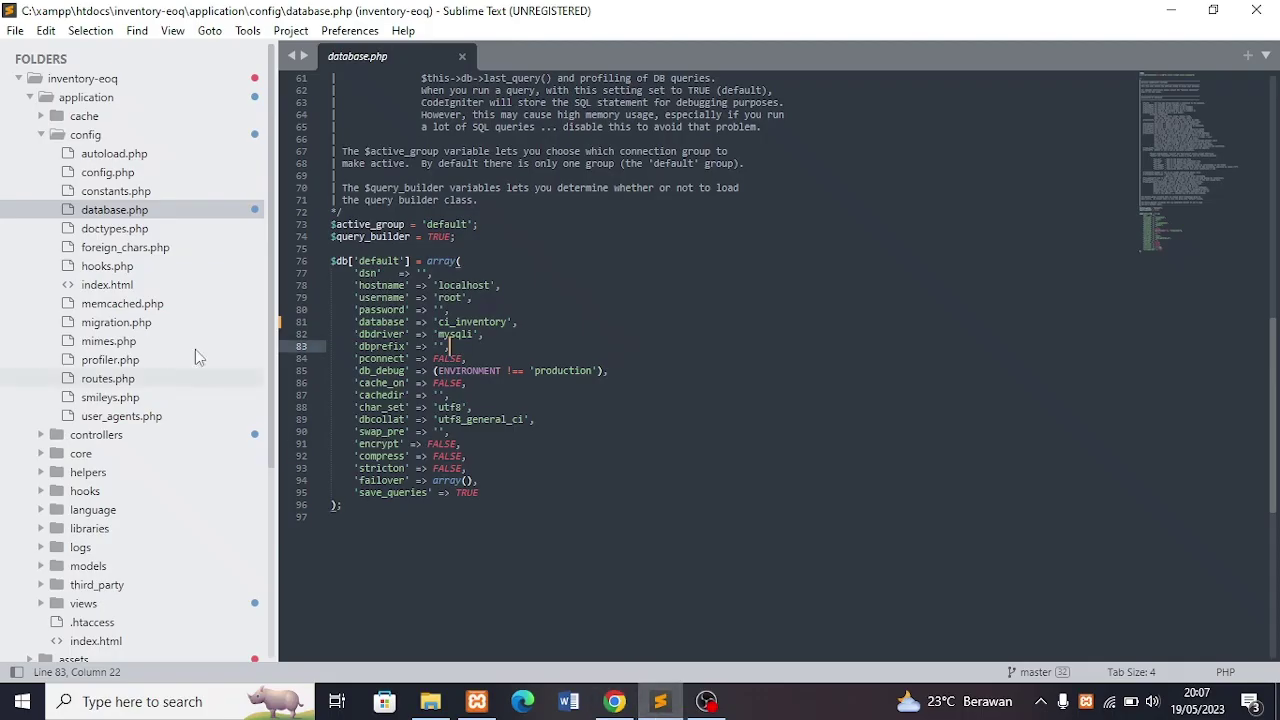
click(100, 97)
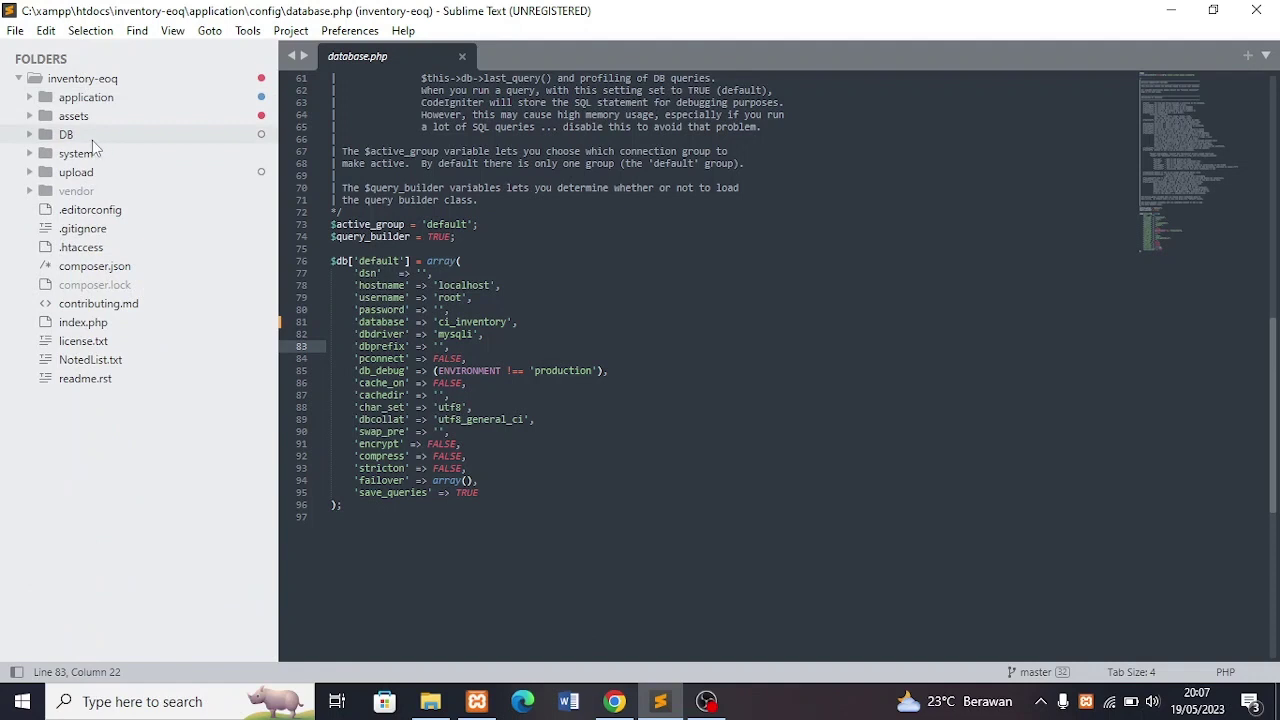
click(90, 136)
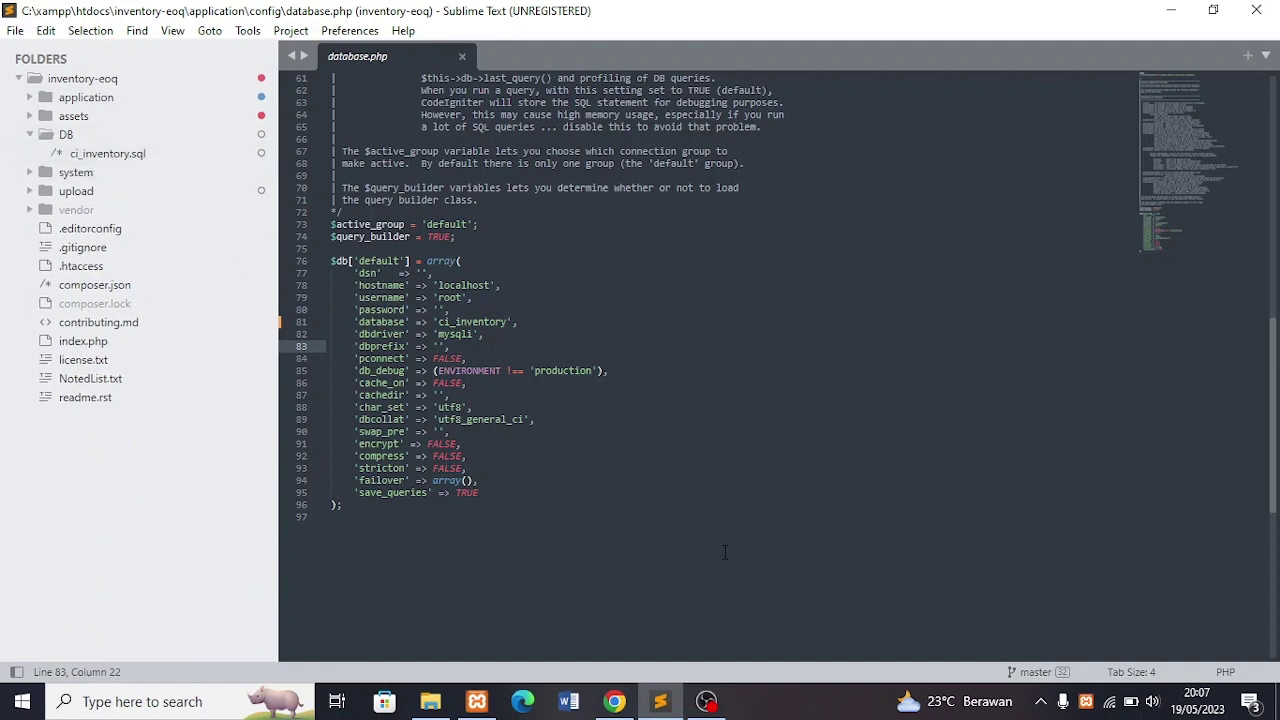
Switch back to Chrome, import ci_inventory.sql from the inventory-eoq DB folder into the database, and collapse its tree entry
click(614, 701)
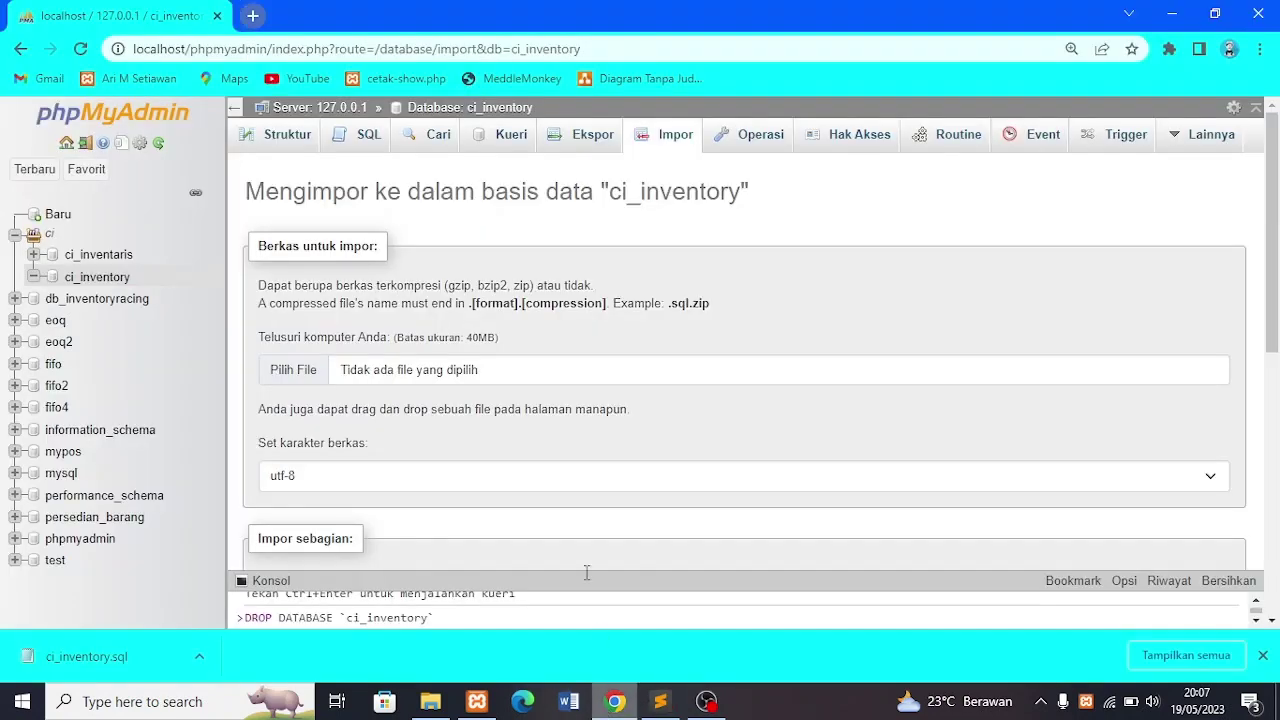
click(472, 371)
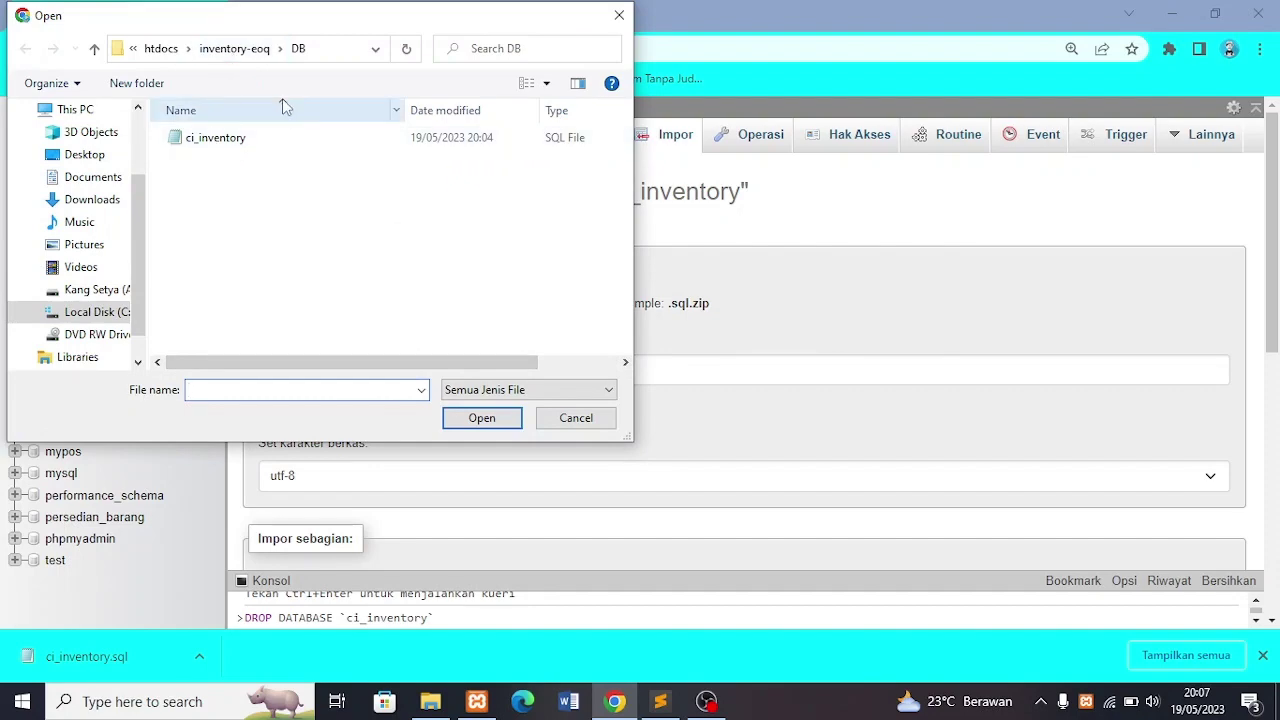
click(224, 142)
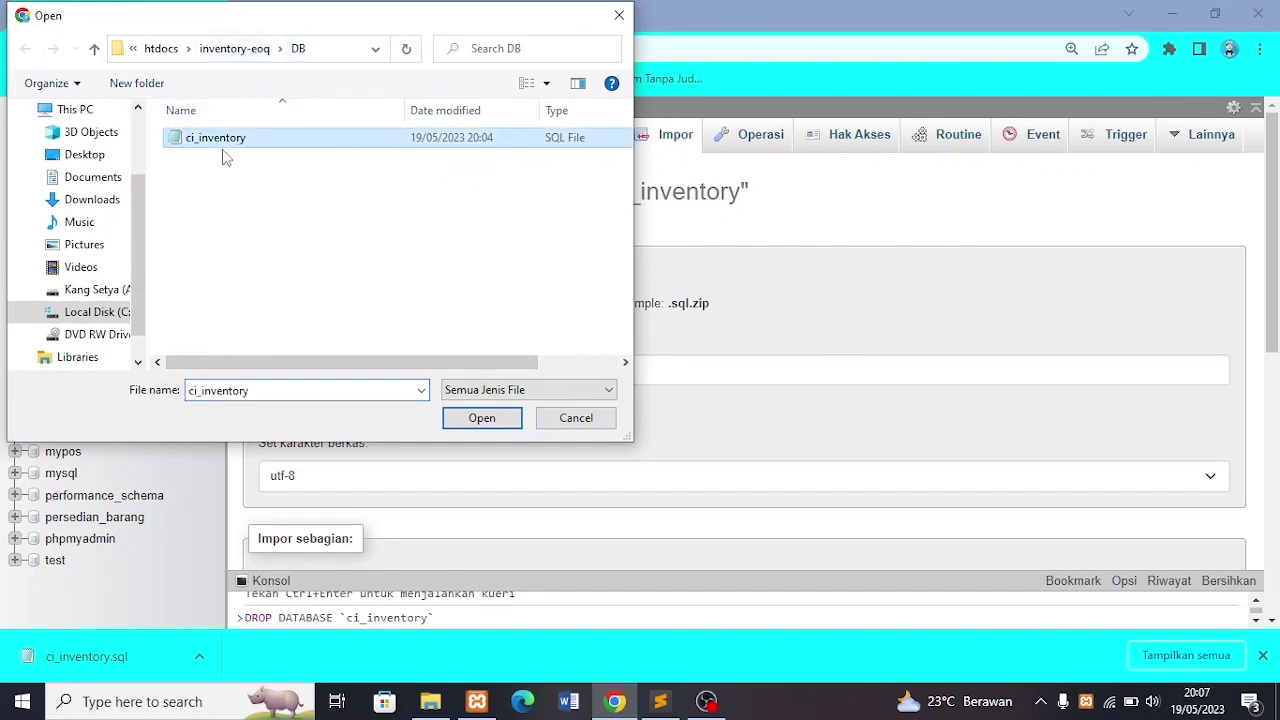
click(480, 419)
scroll(466, 423, down, 8)
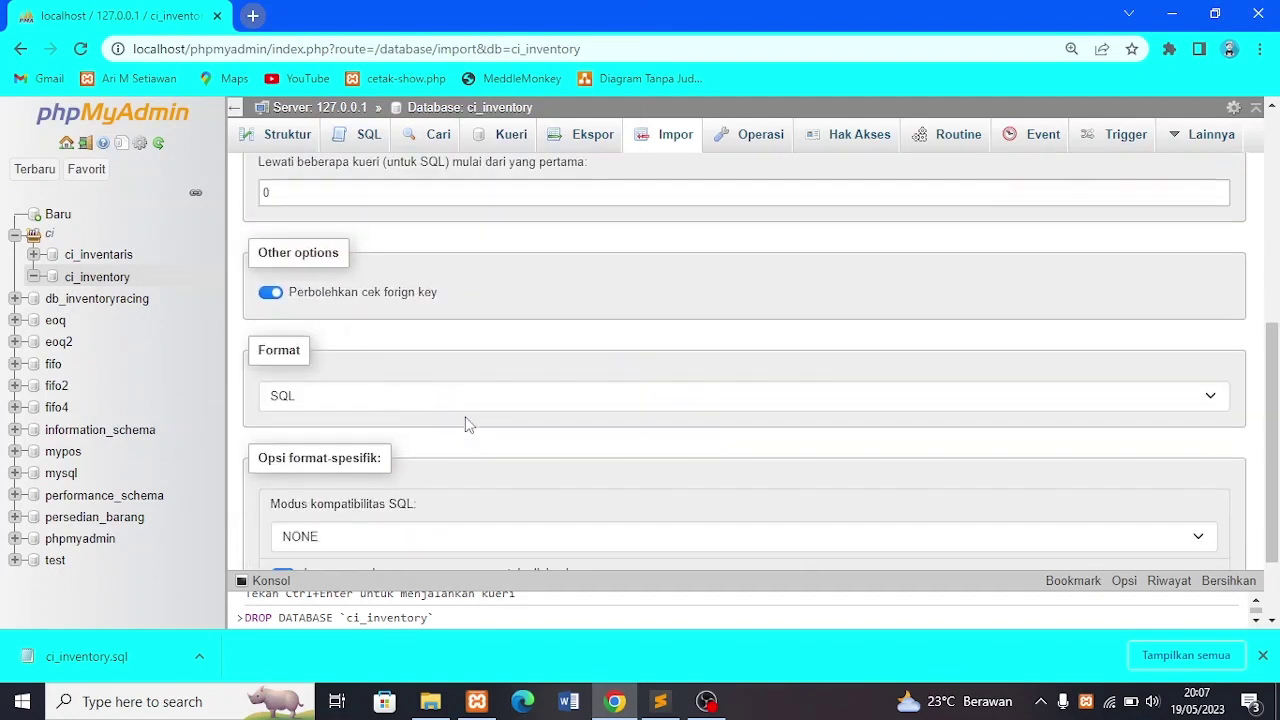
click(280, 526)
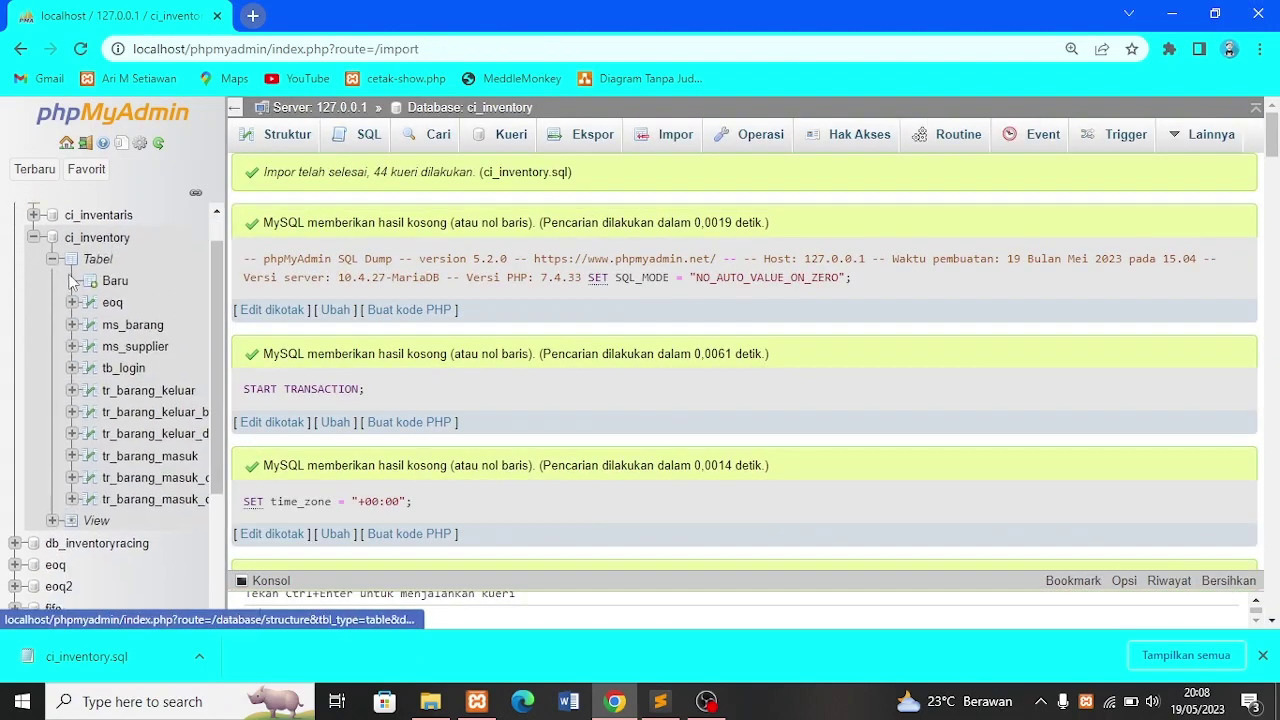
click(32, 234)
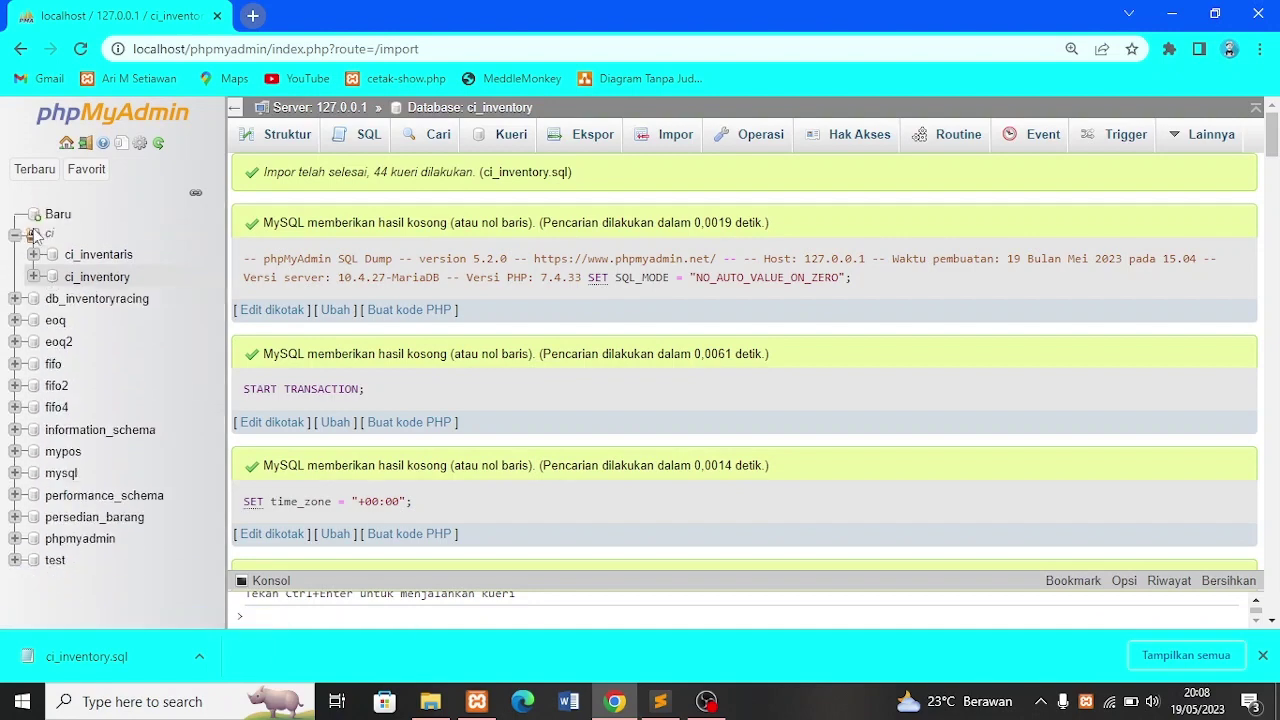
Switch to File Explorer and copy the name of the inventory-eoq folder in htdocs without renaming it
click(424, 703)
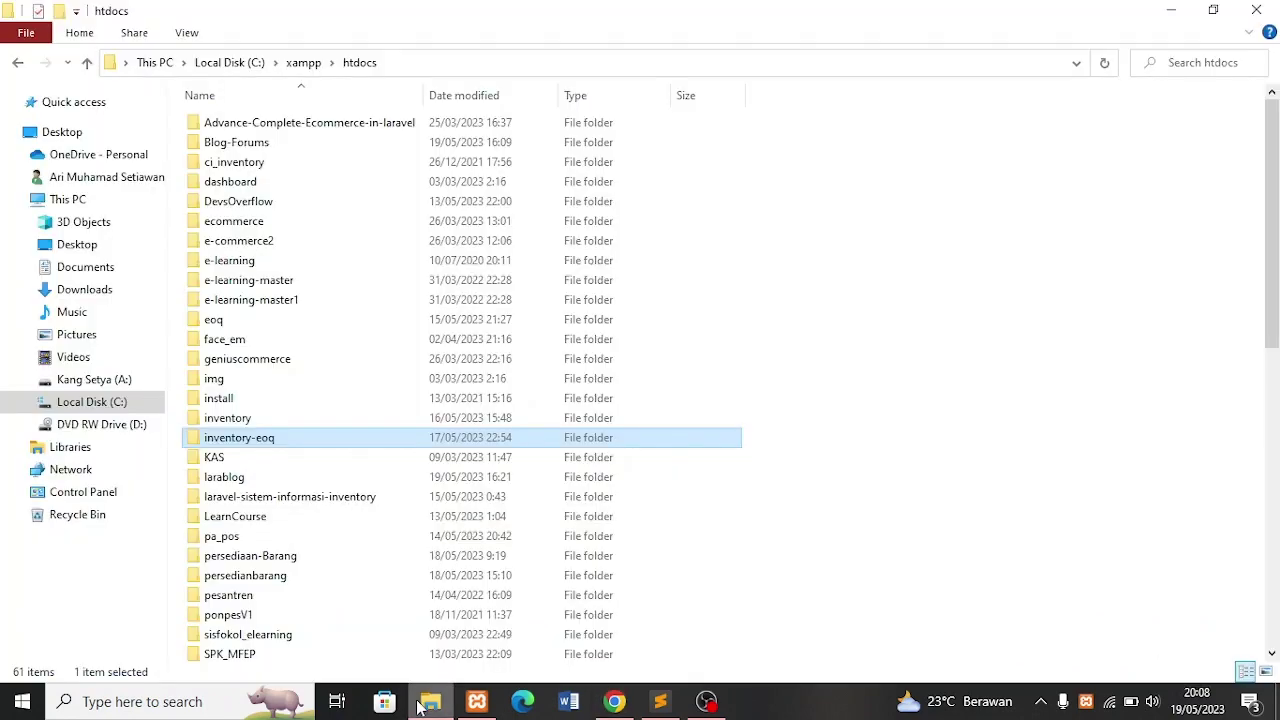
right_click(312, 452)
click(380, 643)
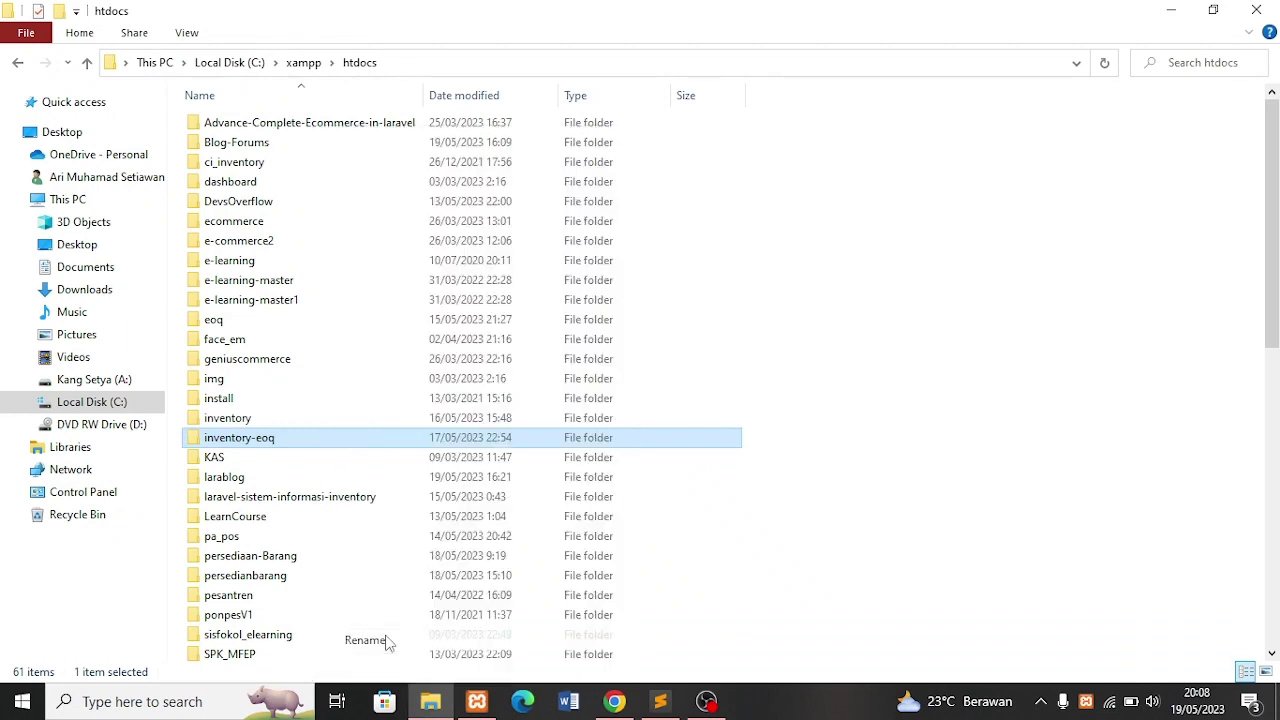
right_click(270, 438)
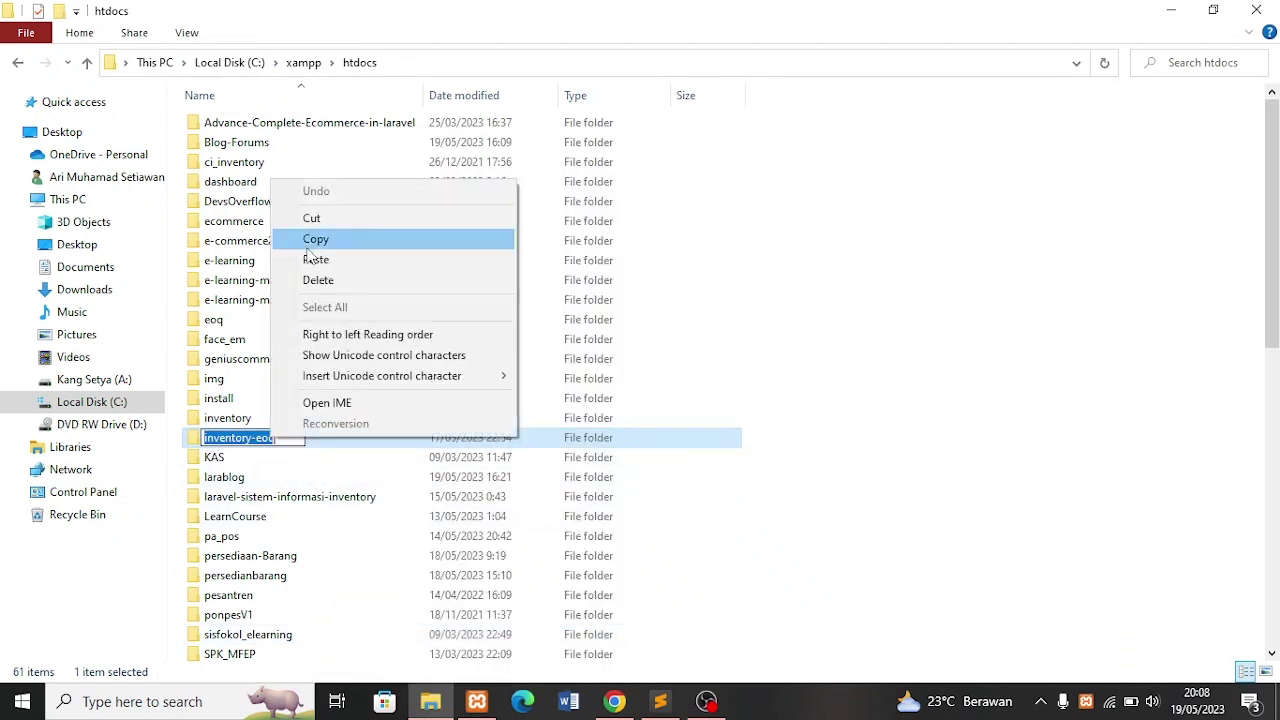
click(310, 244)
click(727, 443)
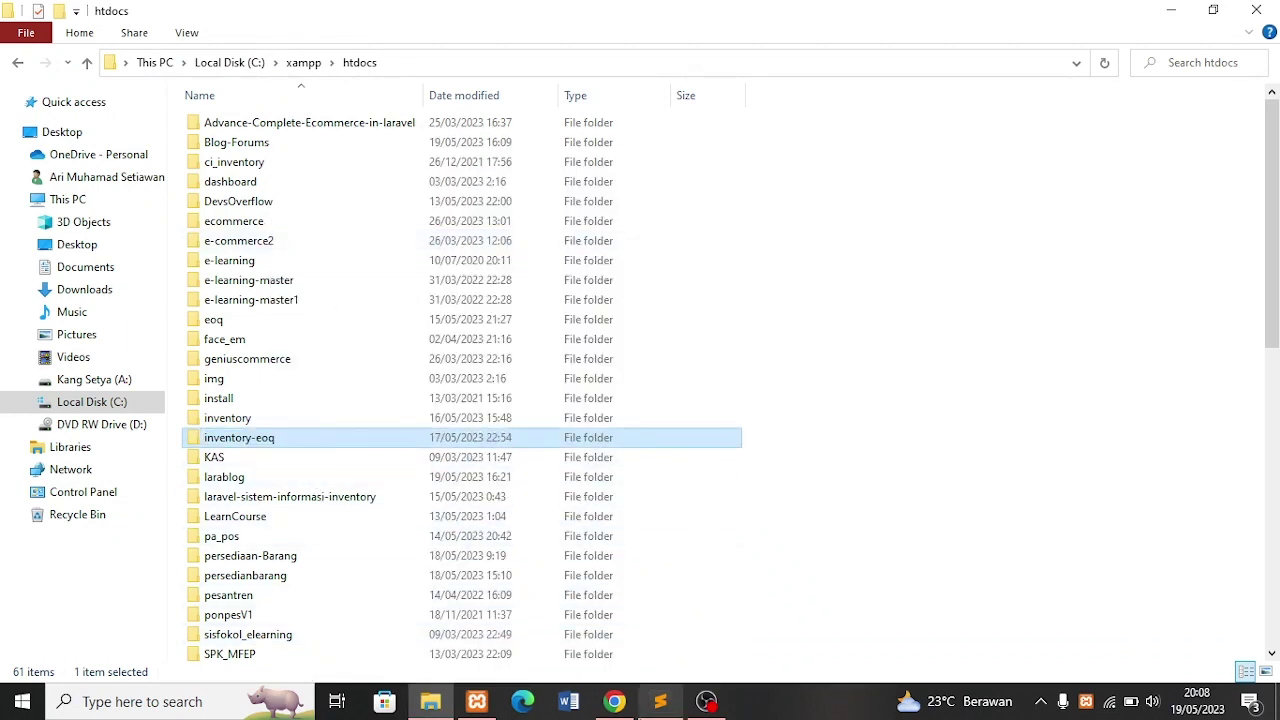
Switch to Chrome and open localhost/inventory-eoq in a new tab
click(614, 701)
click(254, 16)
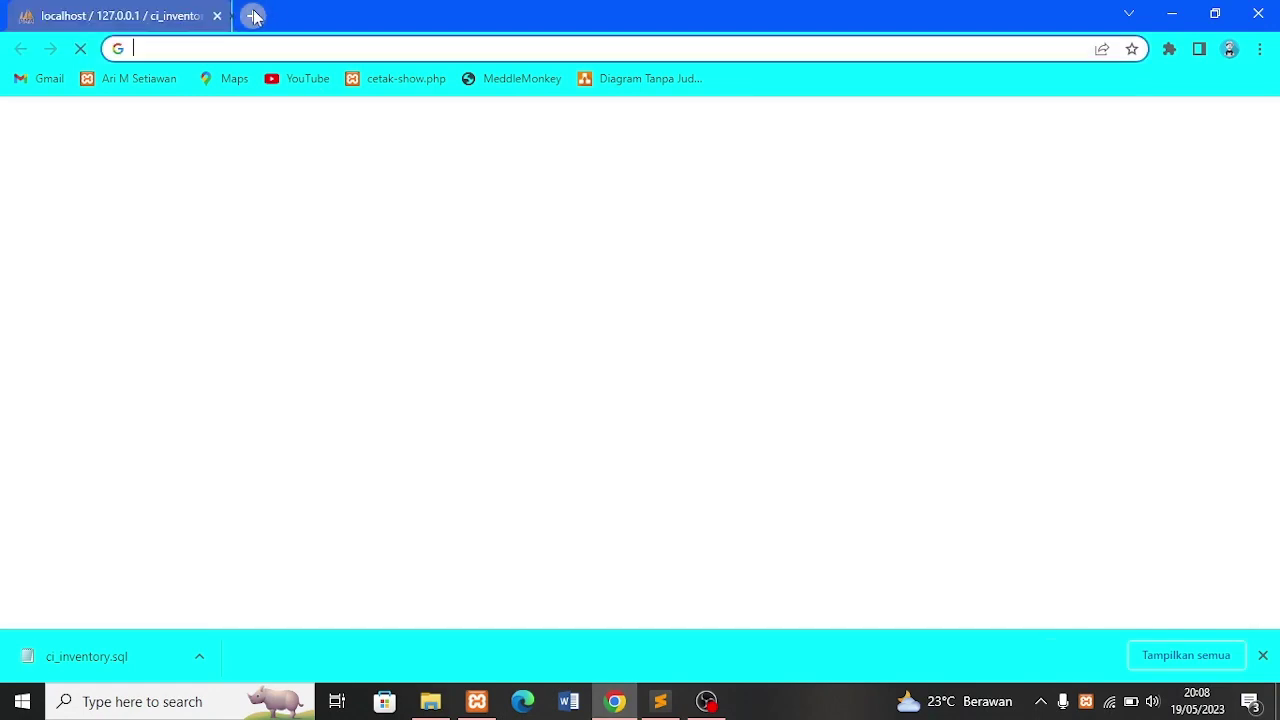
click(242, 48)
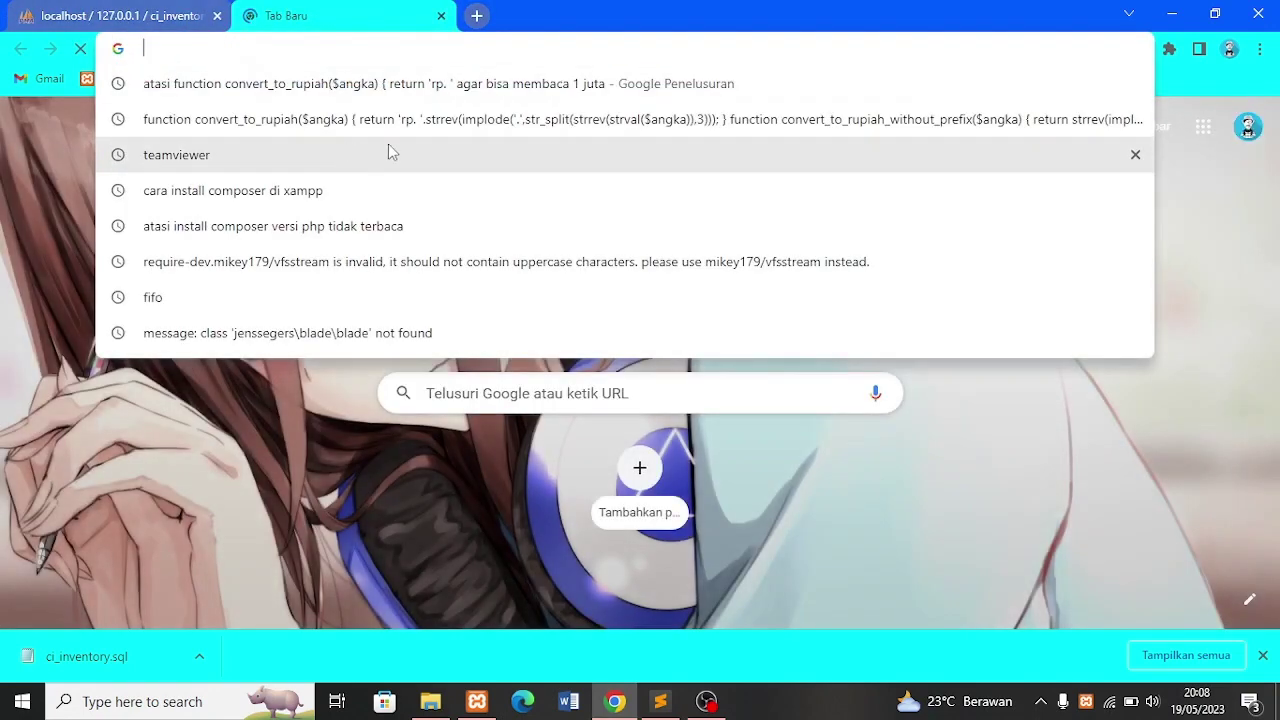
text(localhost/phpmyadmin/)
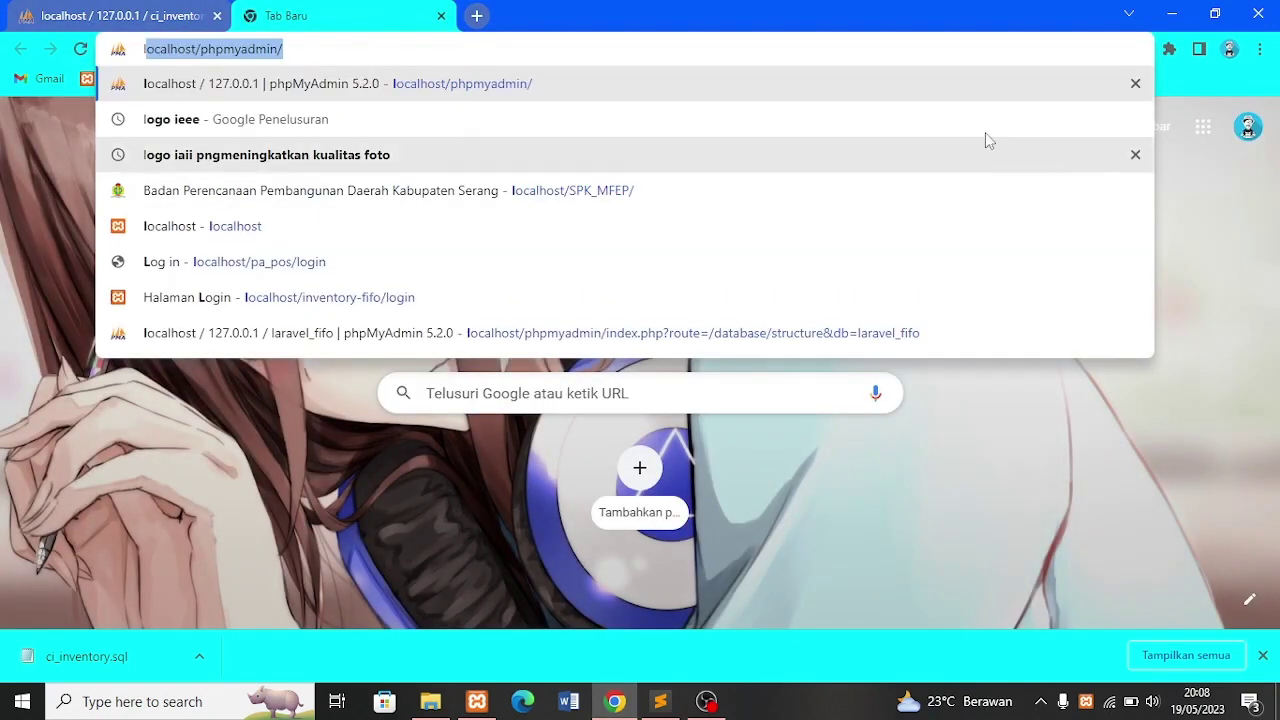
drag(292, 49, 200, 52)
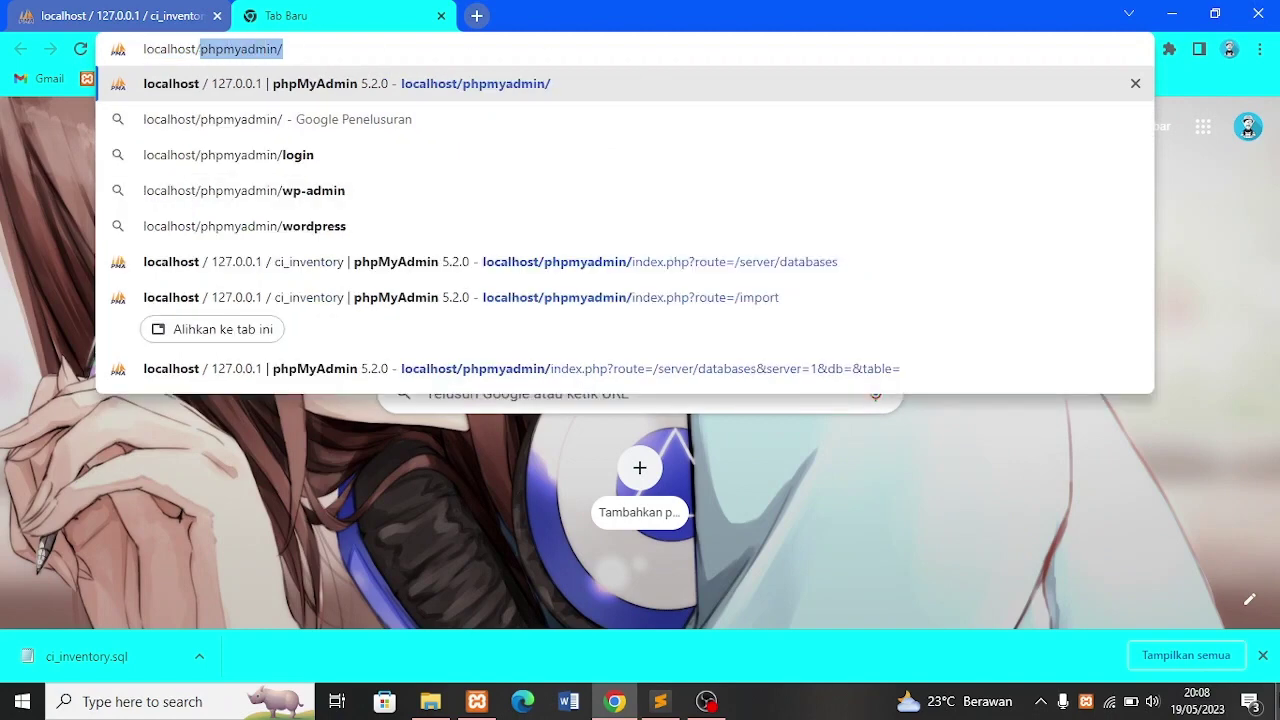
text(inventory-eoq)
key(Return)
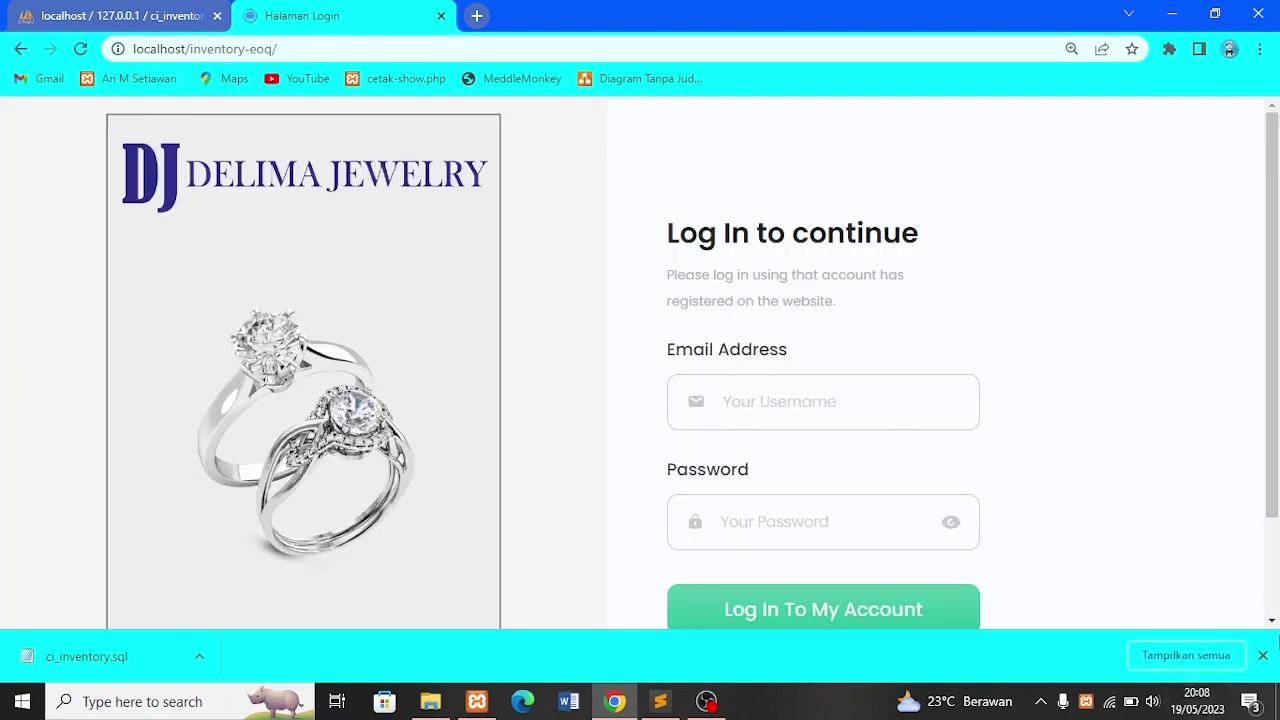
Look over the login page of the inventory site, including its username and password fields
scroll(746, 470, down, 2)
scroll(746, 467, up, 2)
scroll(630, 218, down, 1)
scroll(660, 212, up, 1)
scroll(757, 296, down, 2)
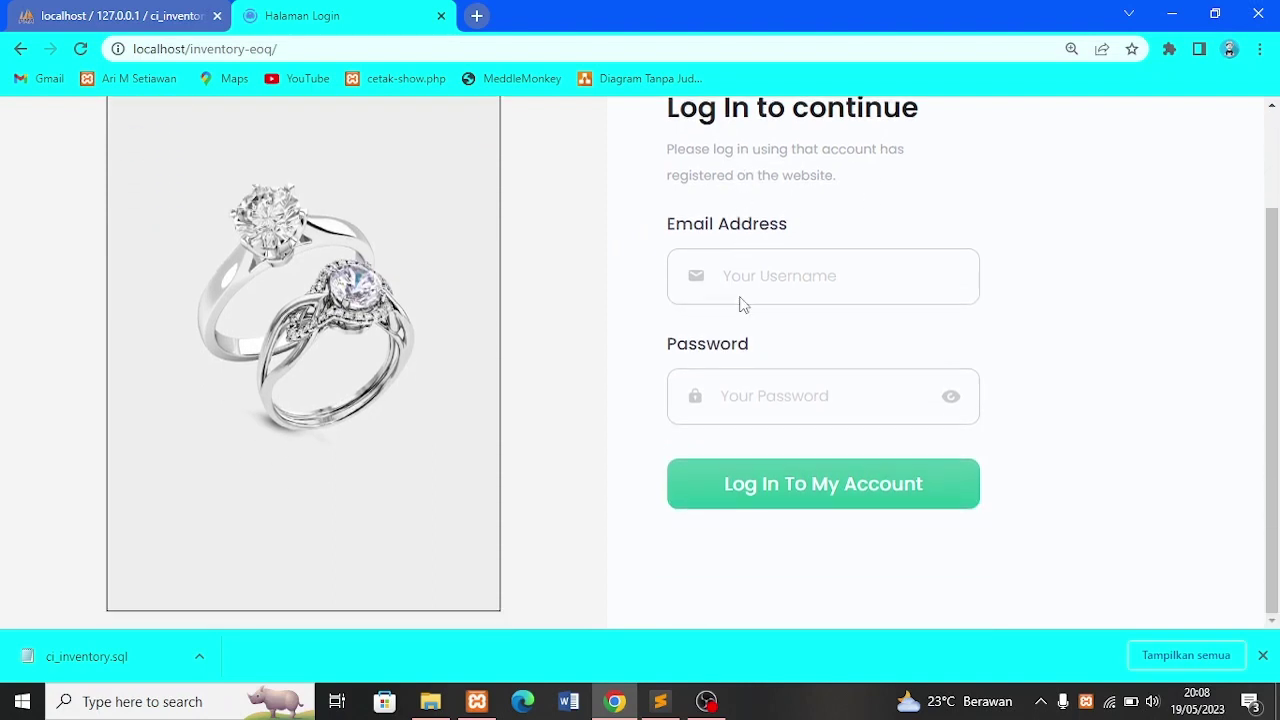
scroll(743, 305, up, 2)
click(726, 403)
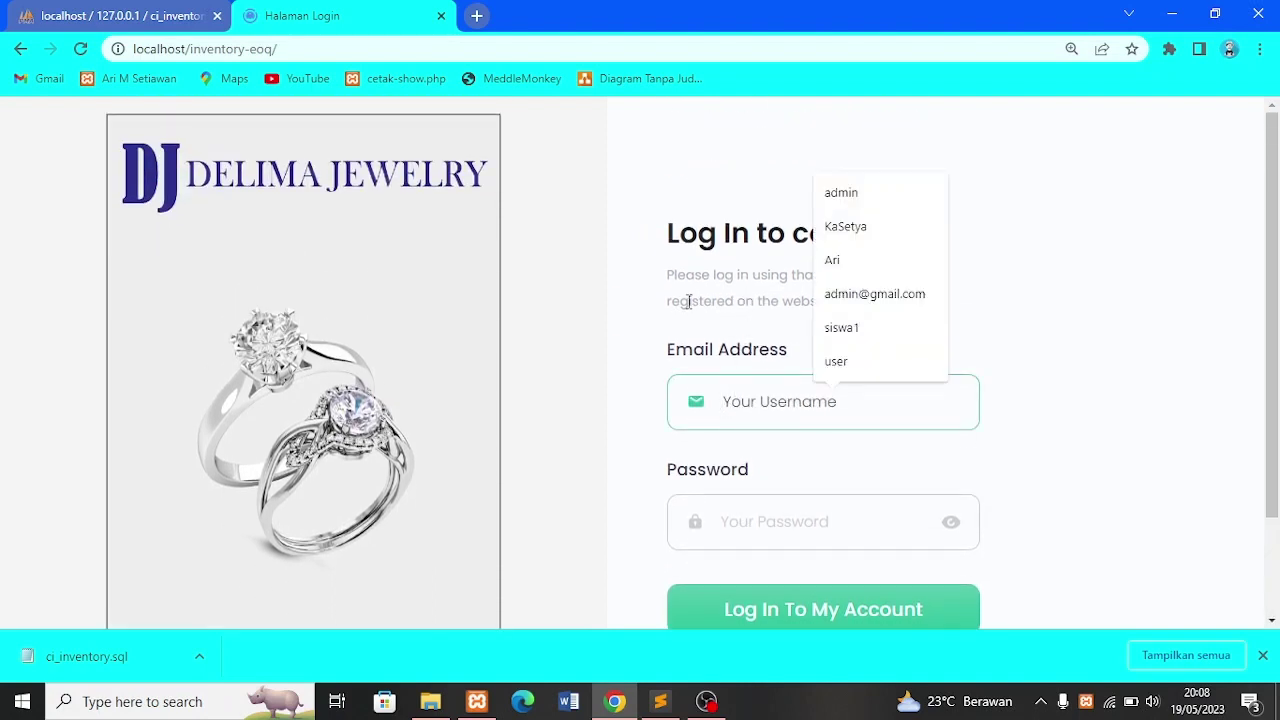
scroll(540, 356, down, 1)
click(791, 426)
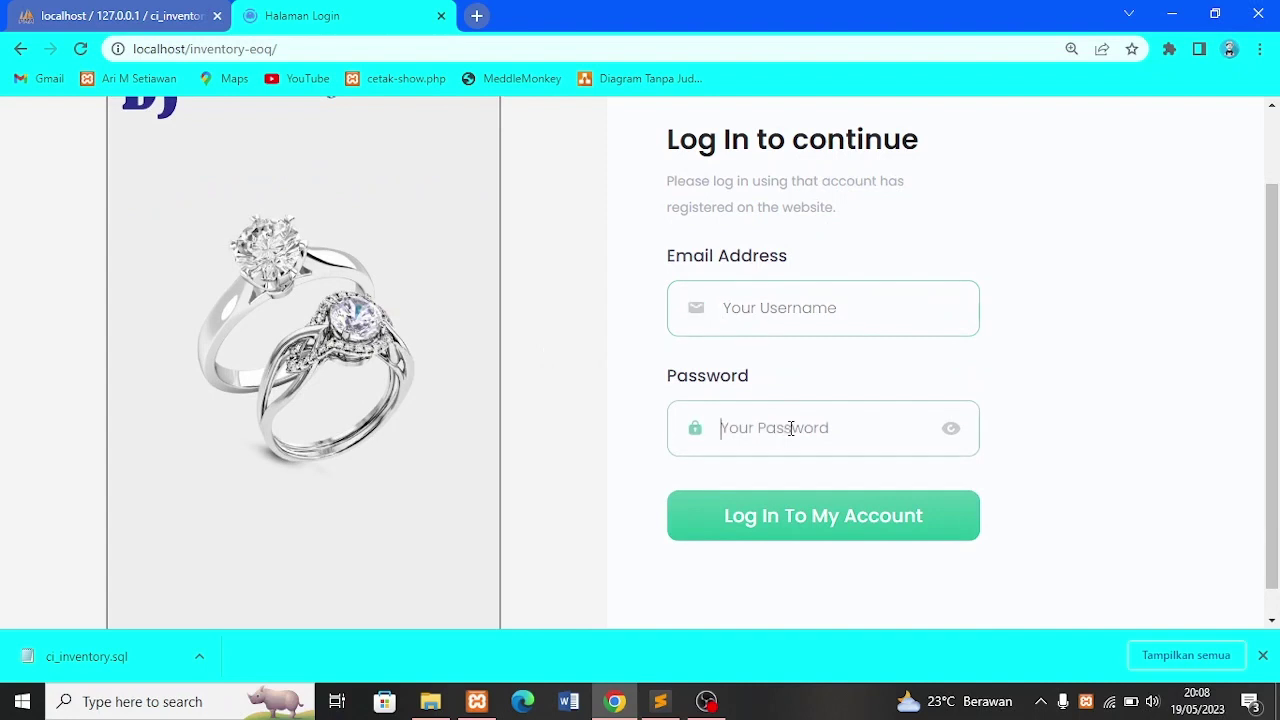
Log in with the username superadmin and the account password, and dismiss the browser's password warning
click(778, 310)
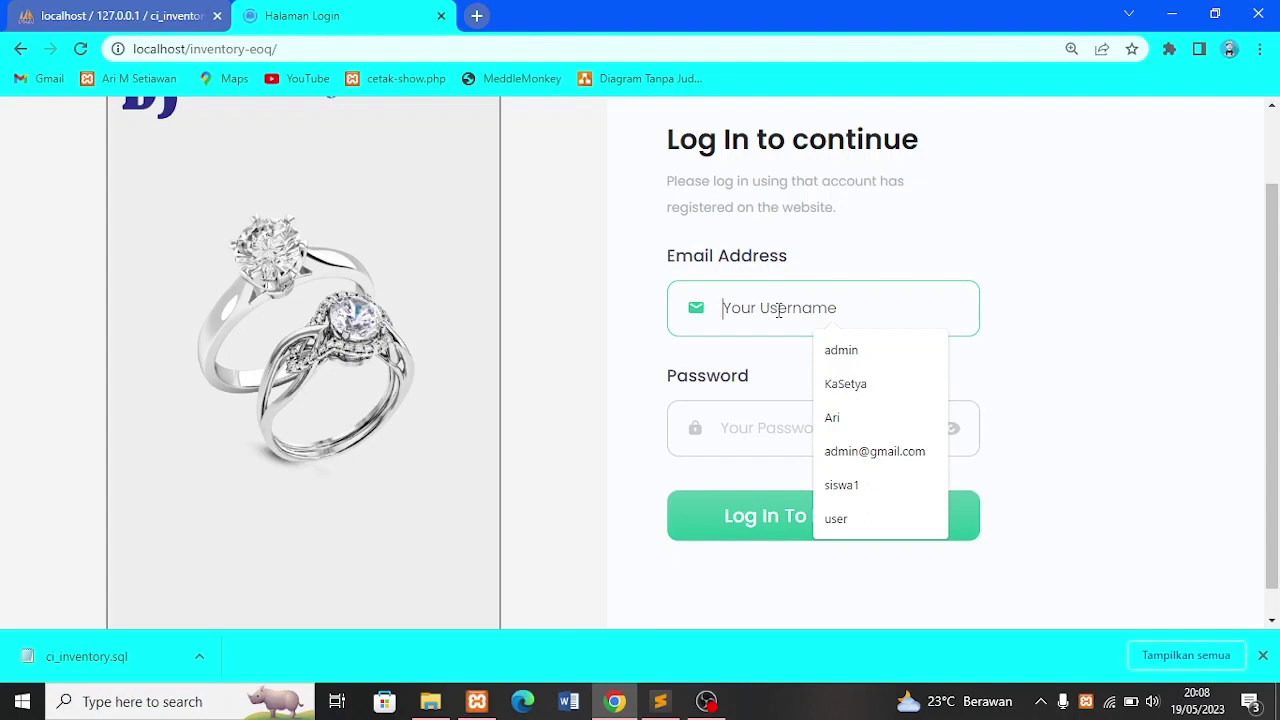
text(suo)
key(BackSpace)
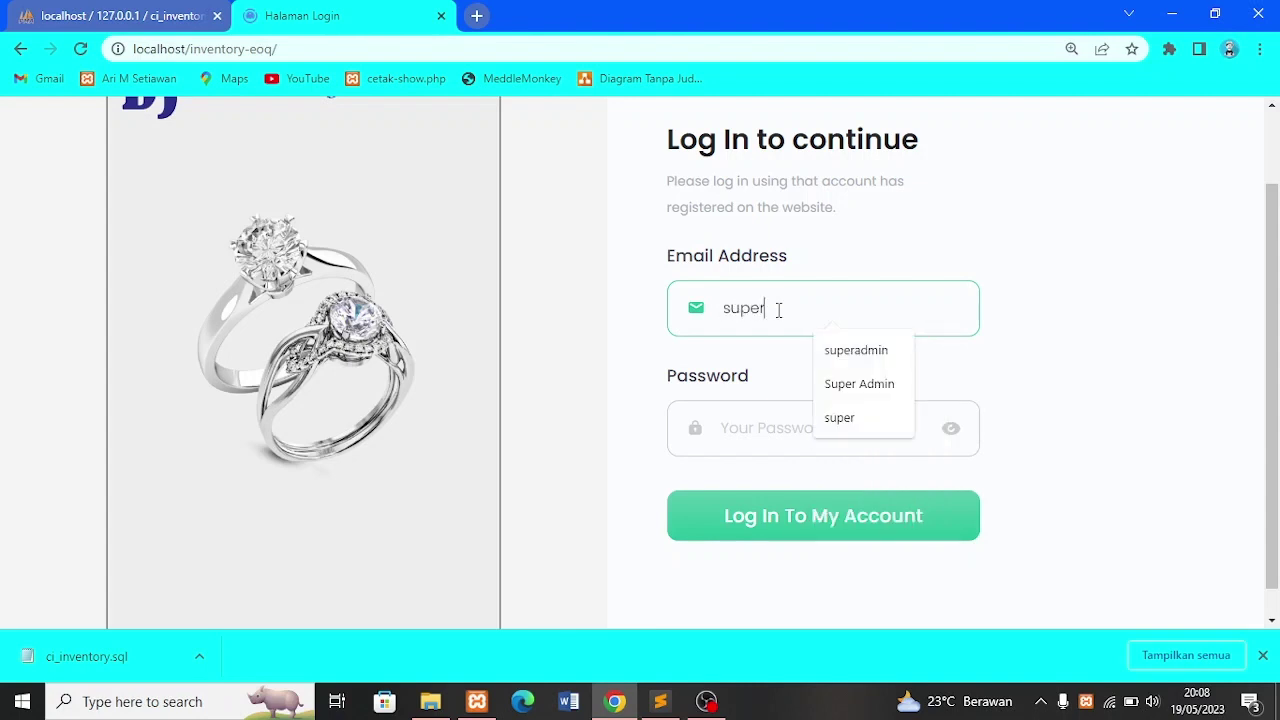
text(peradmi)
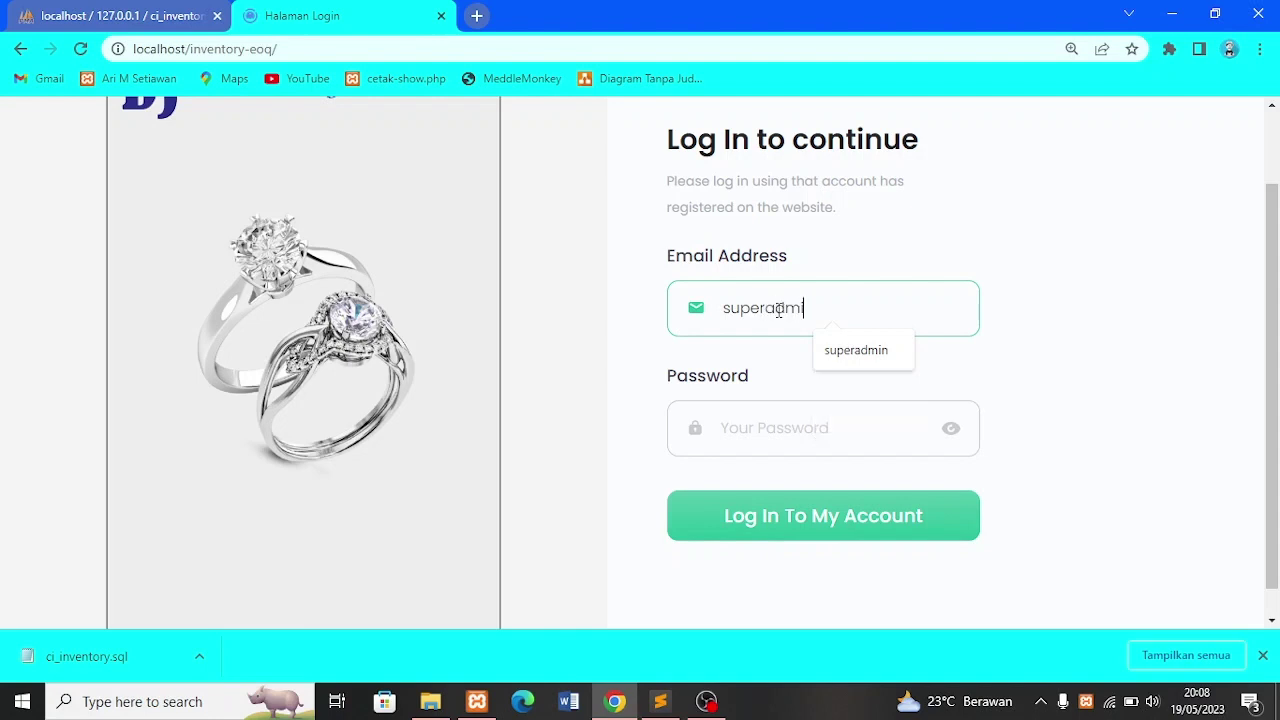
text(n)
click(748, 420)
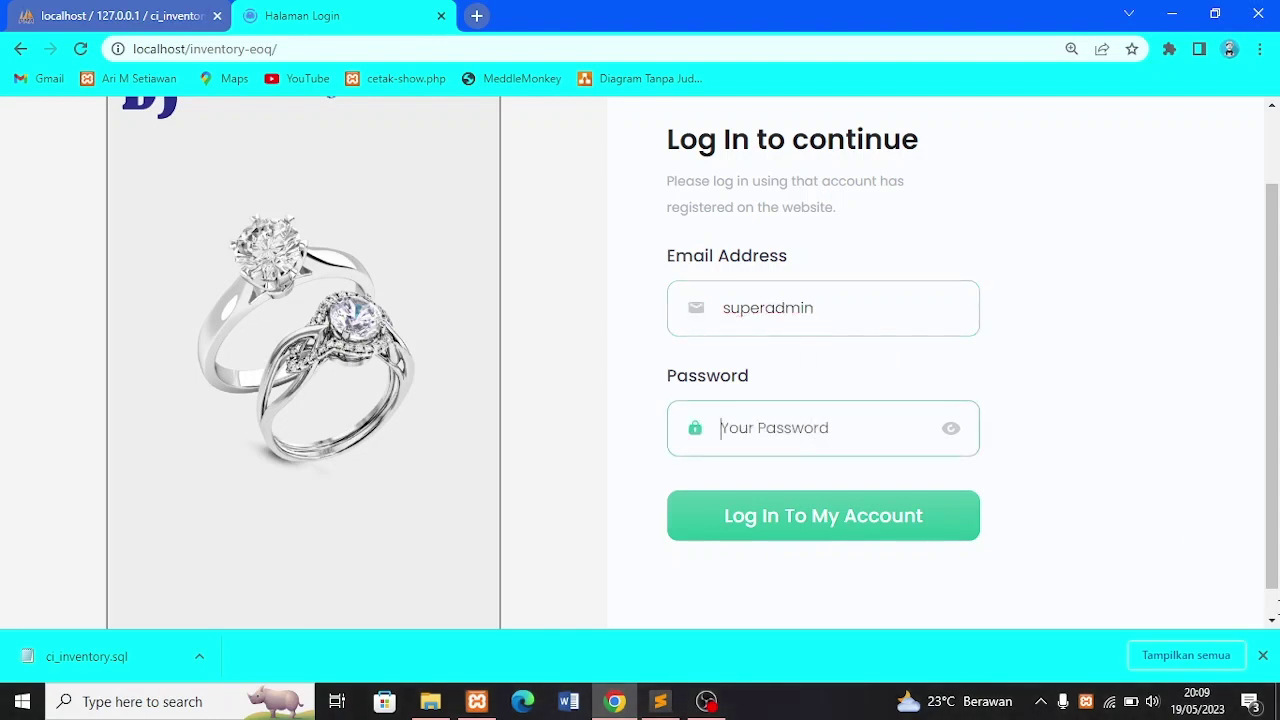
text(s)
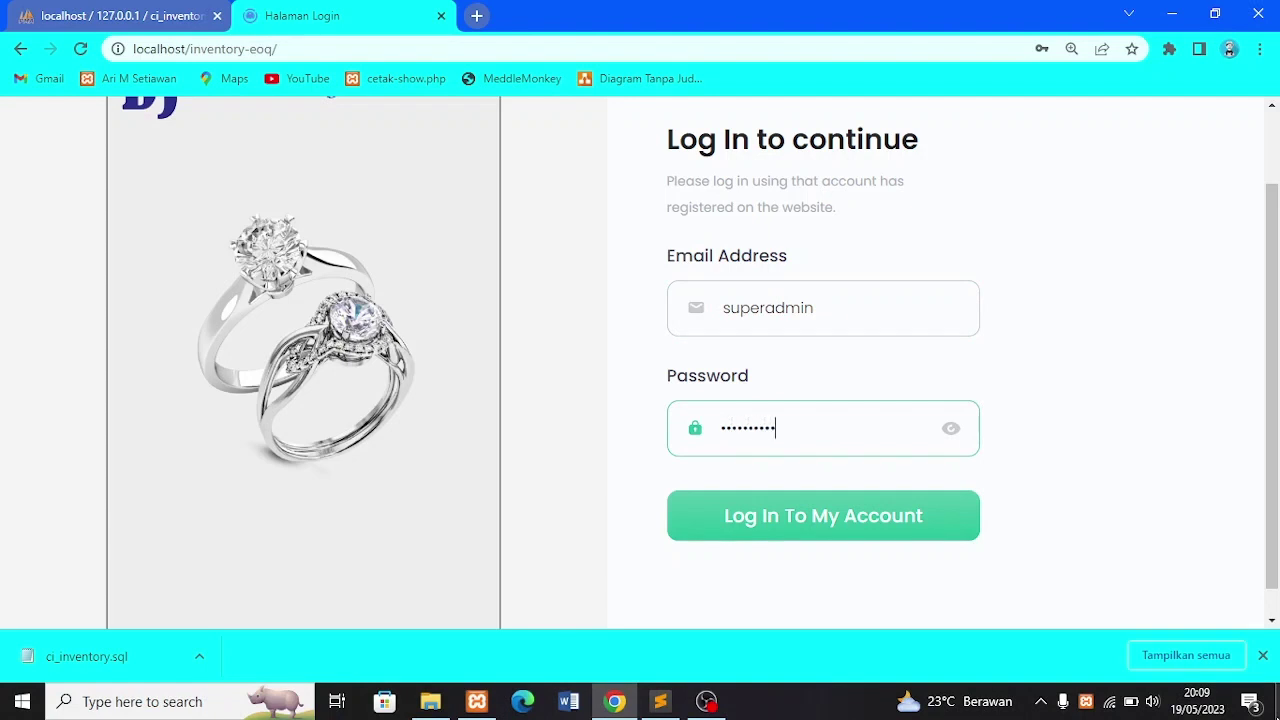
click(873, 530)
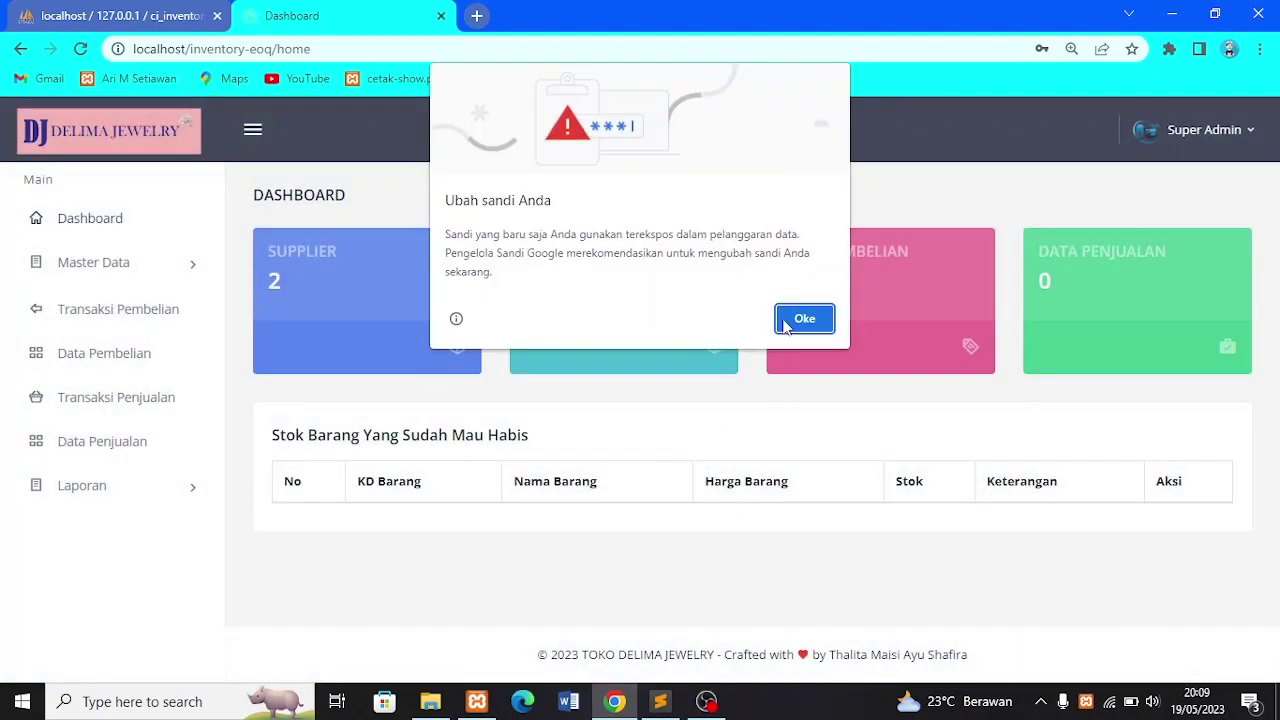
click(790, 318)
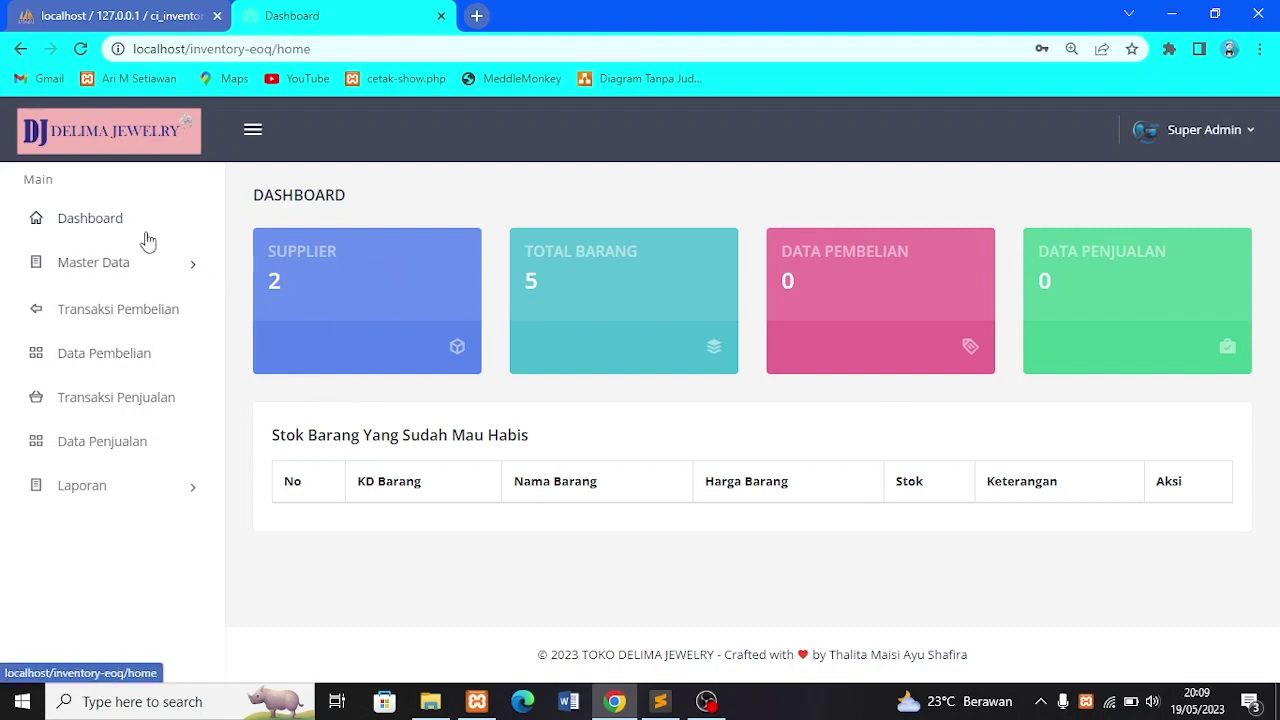
Examine the entries under Master Data and Laporan in the site's navigation, collapsing each group again
click(192, 279)
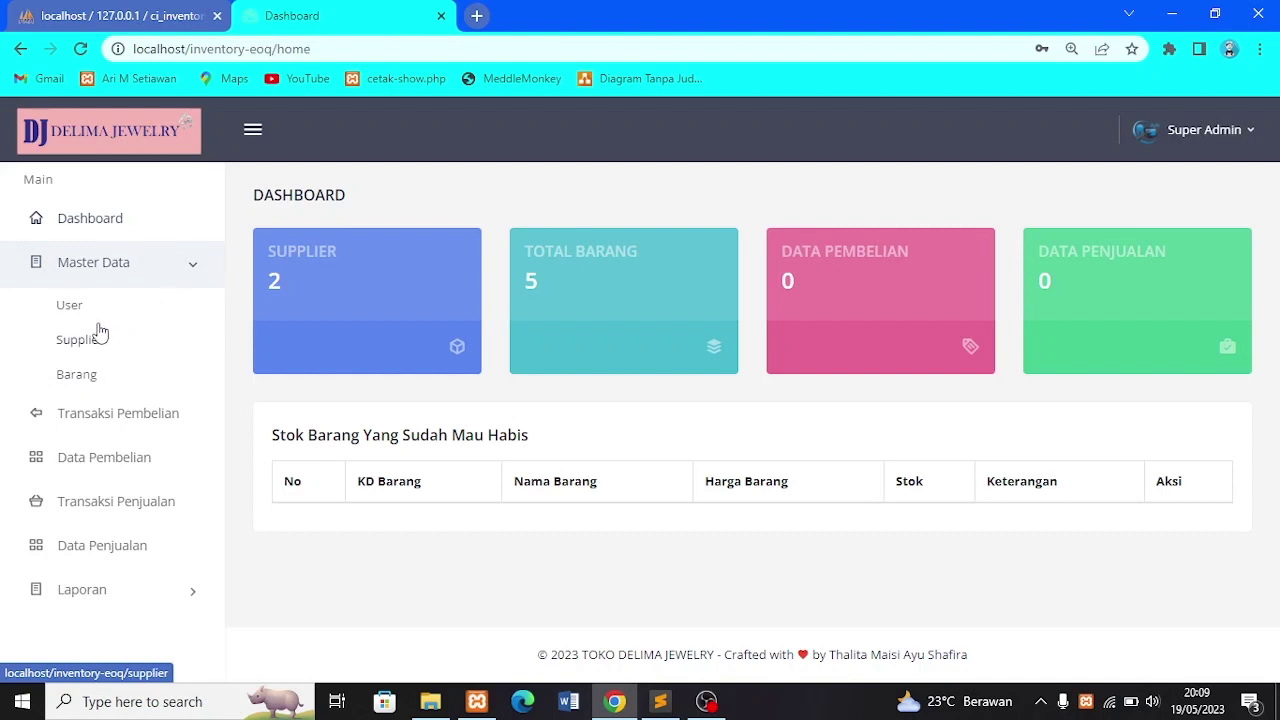
click(124, 277)
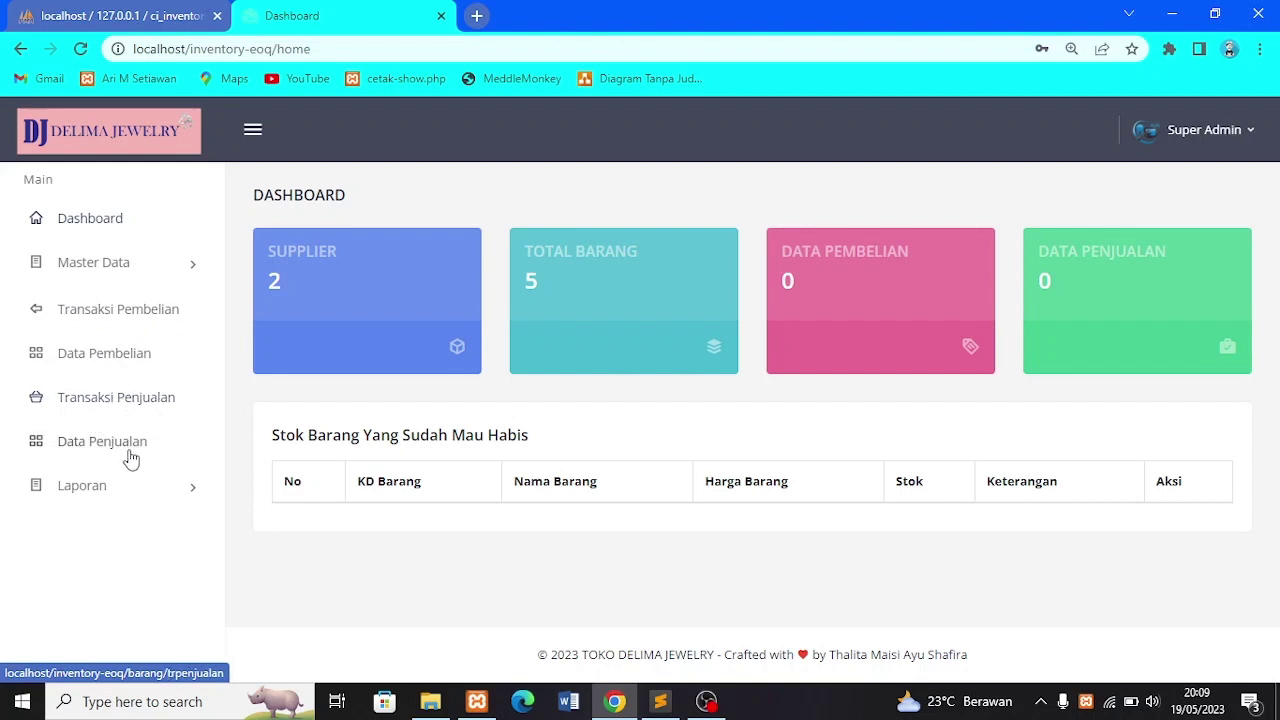
click(151, 486)
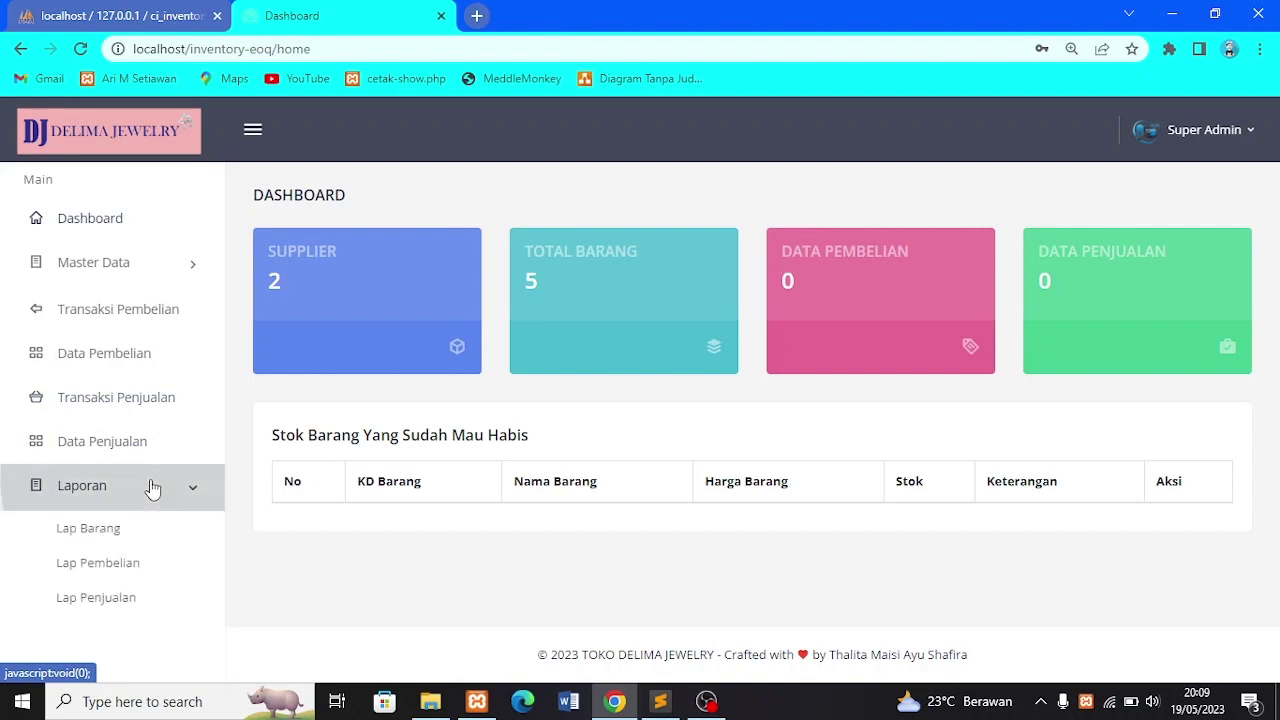
scroll(171, 320, down, 1)
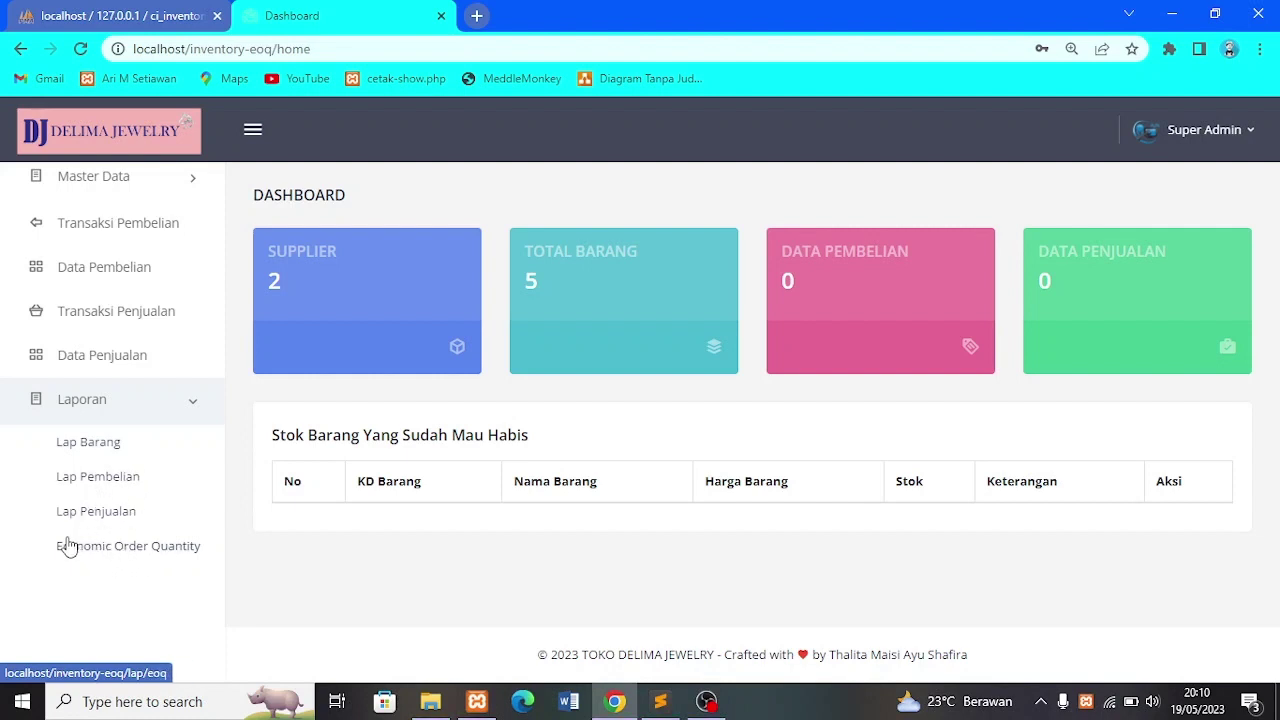
click(100, 400)
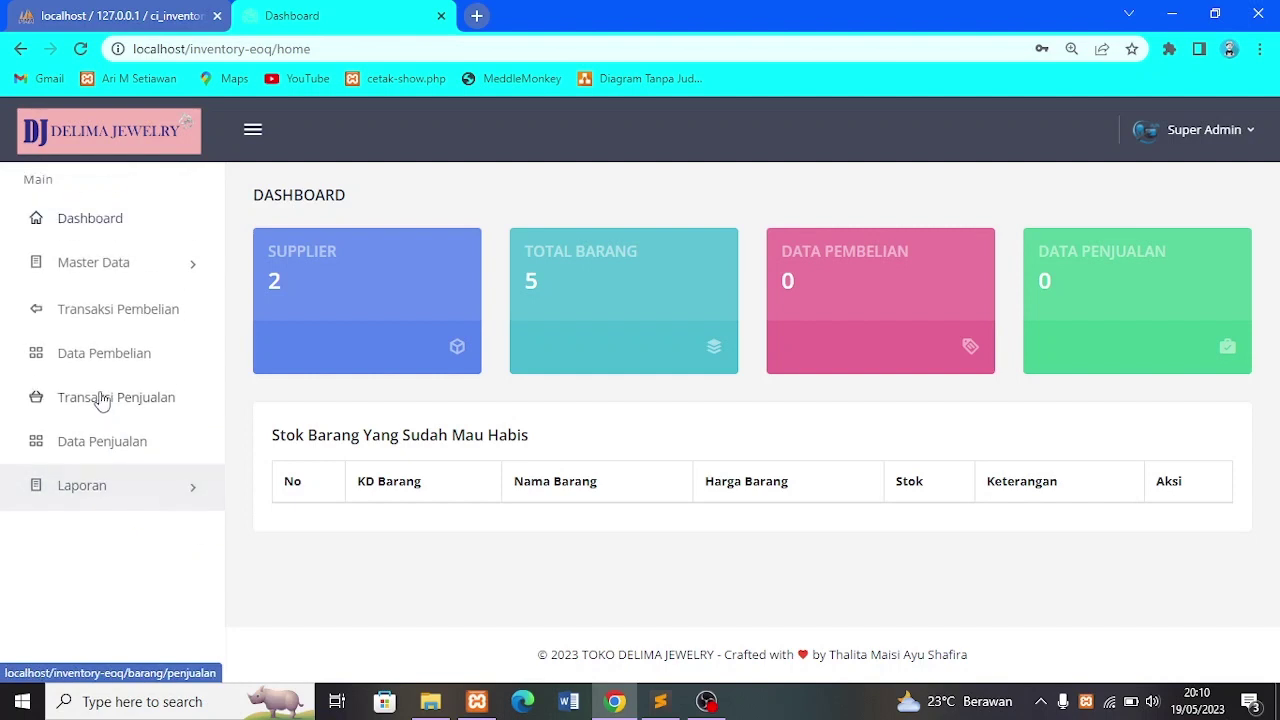
Open the User page under Master Data and check the access levels in the user list
click(107, 261)
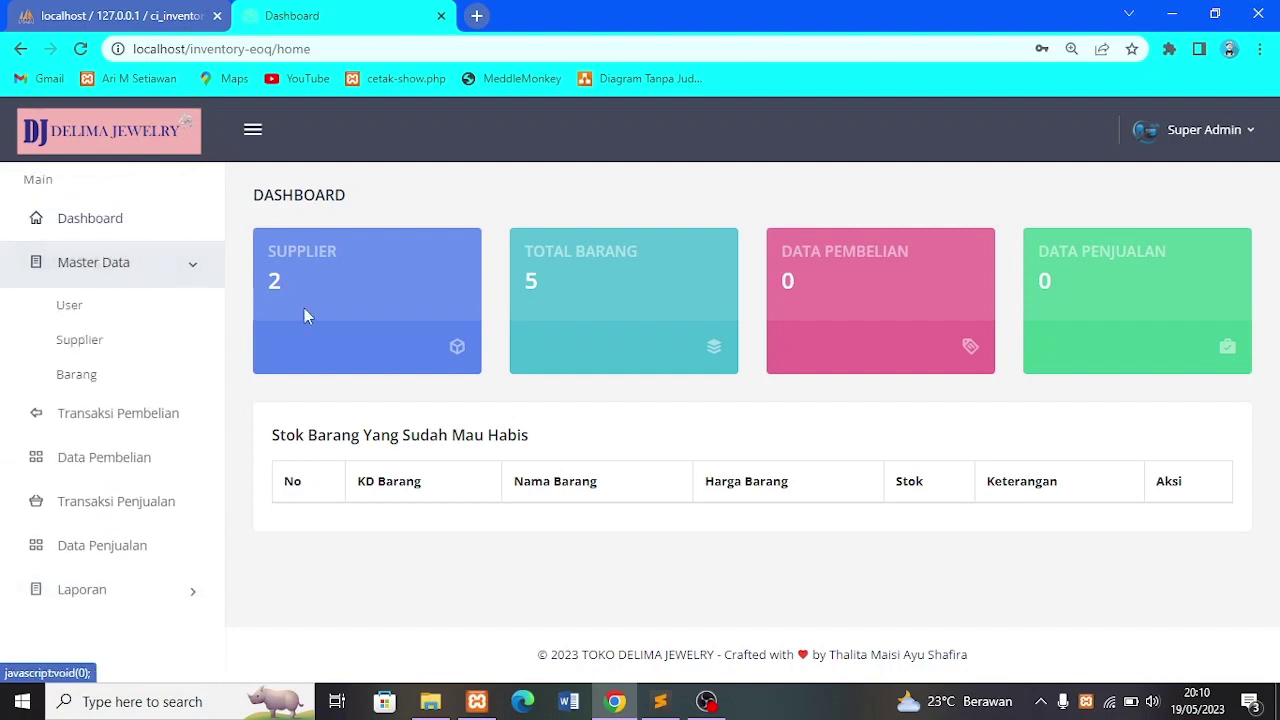
click(104, 308)
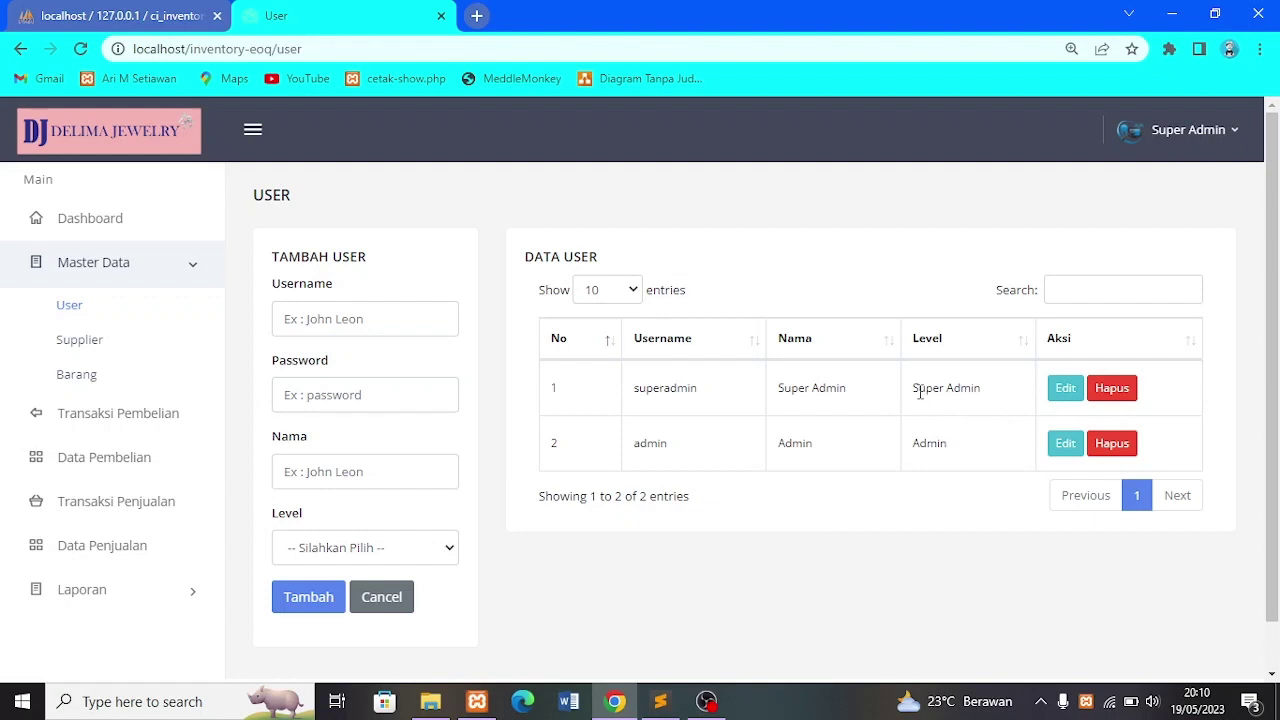
drag(920, 392, 986, 391)
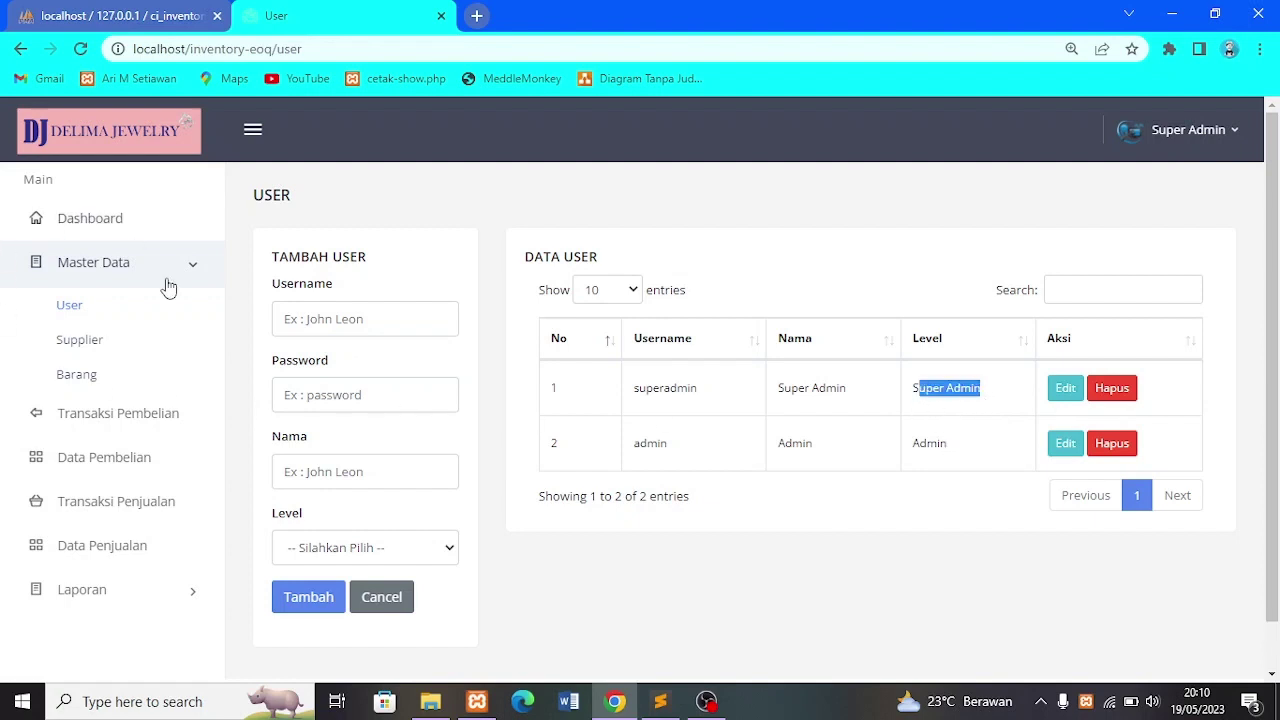
click(991, 457)
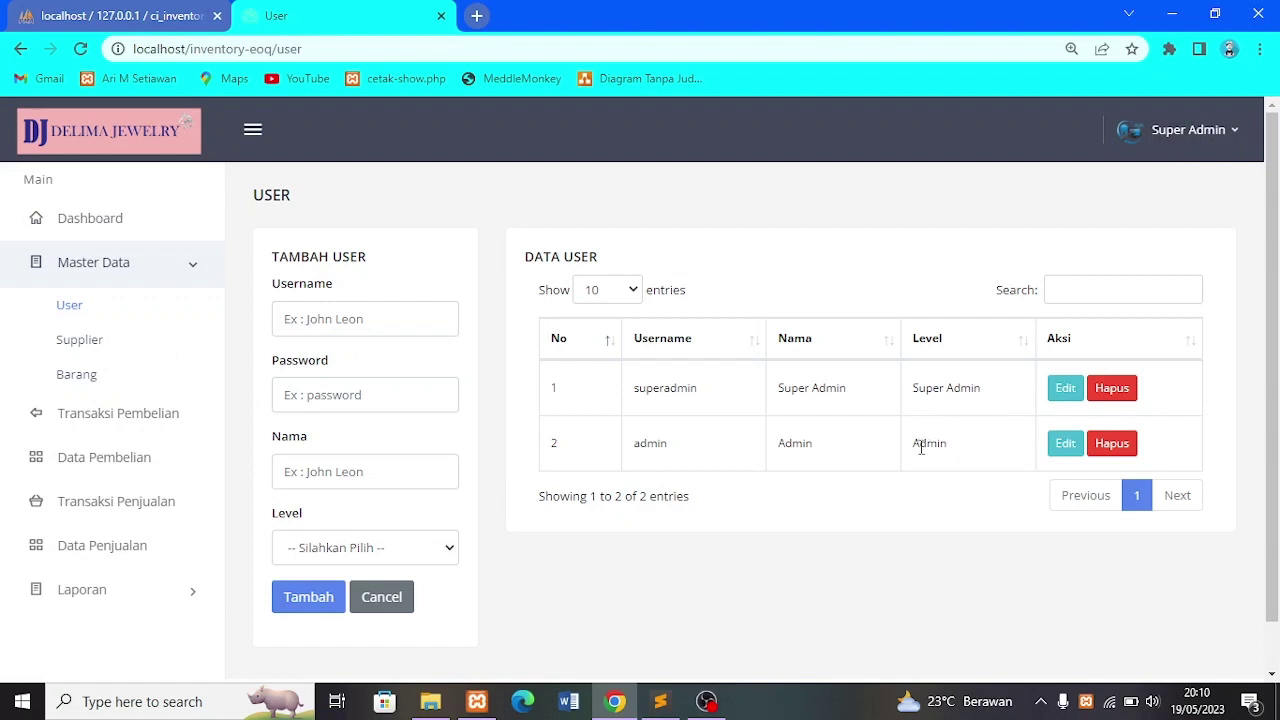
Inspect the level options and the username, password and name fields of the Tambah User form
click(396, 547)
click(394, 547)
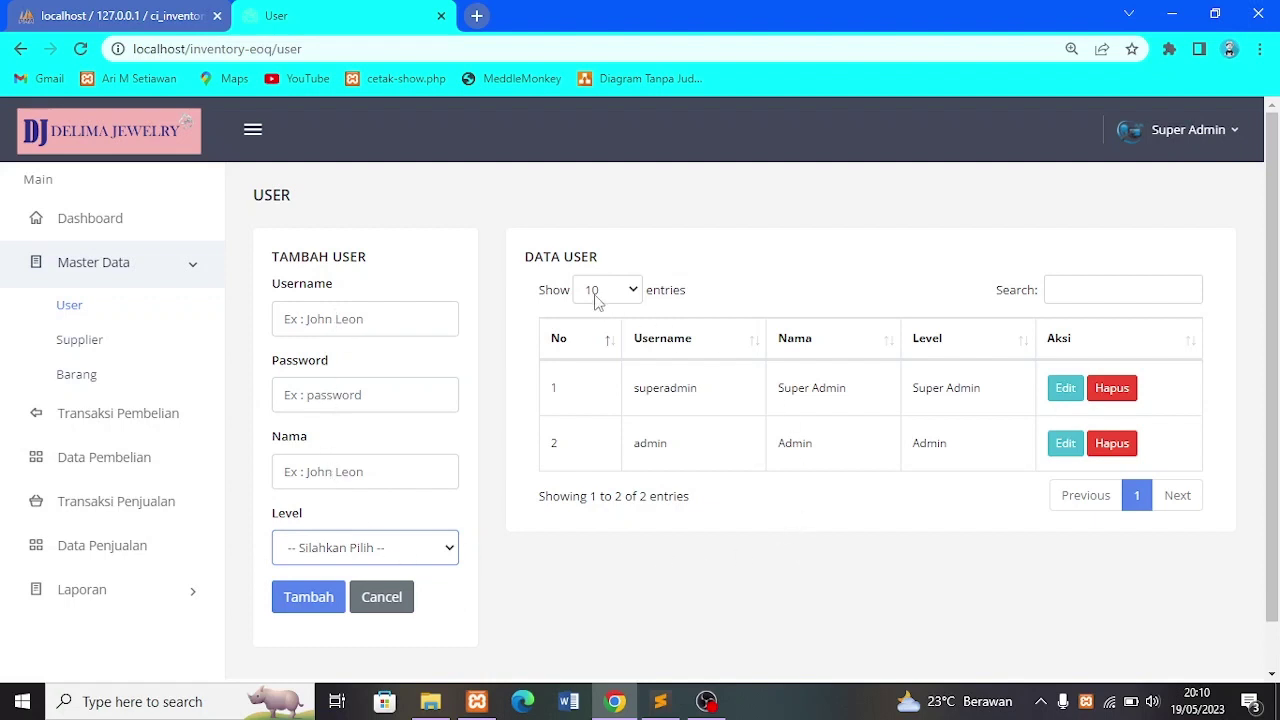
click(335, 325)
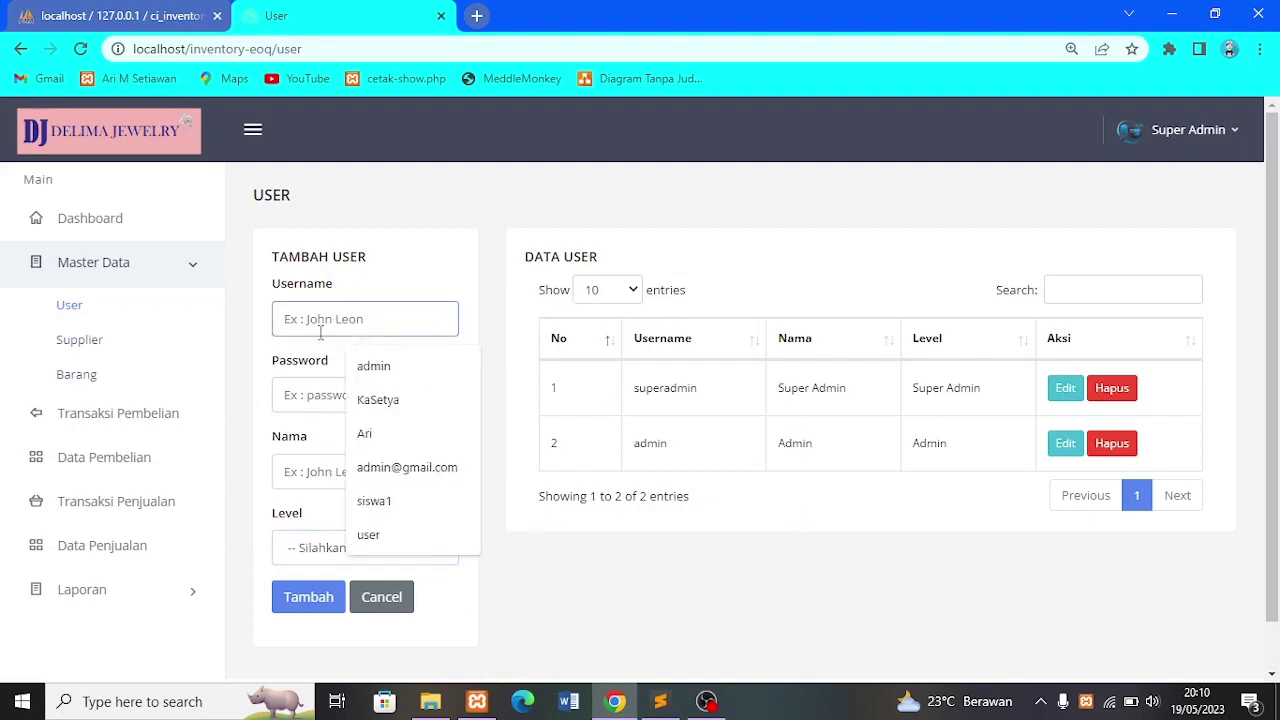
click(298, 395)
click(290, 470)
click(298, 528)
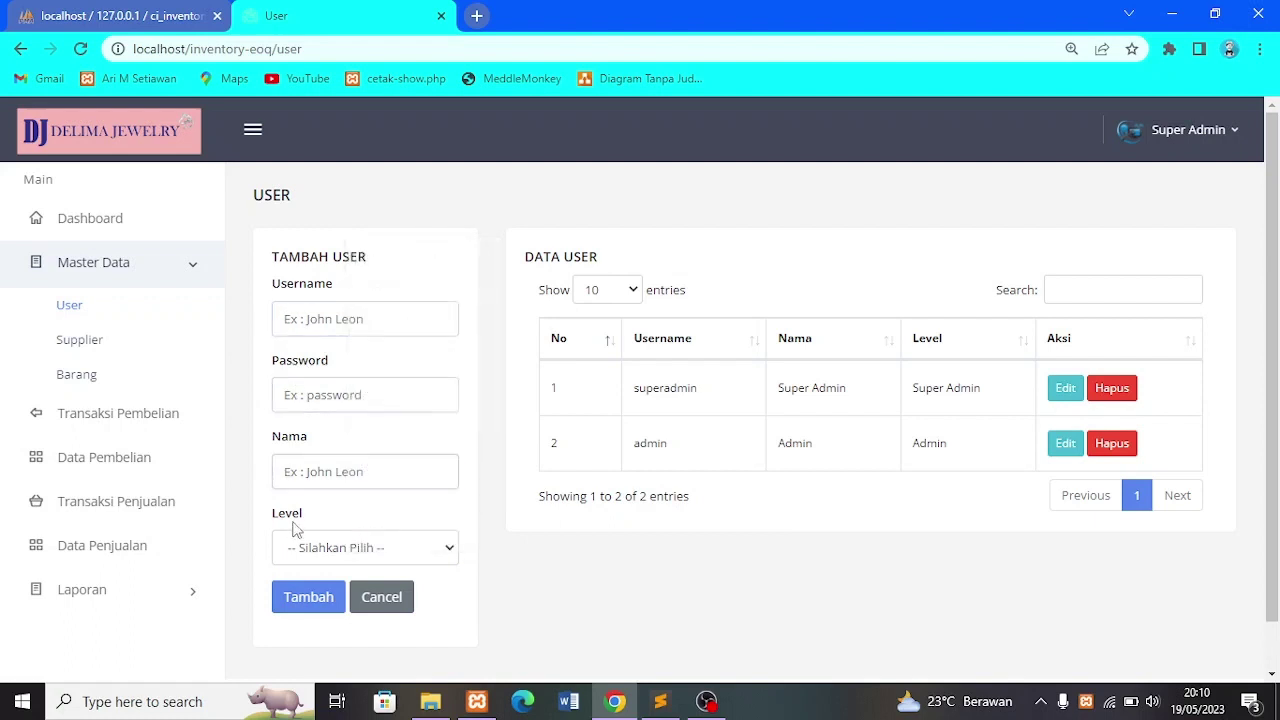
Open the superadmin user for editing and view the available level options without changing the selection
click(1058, 389)
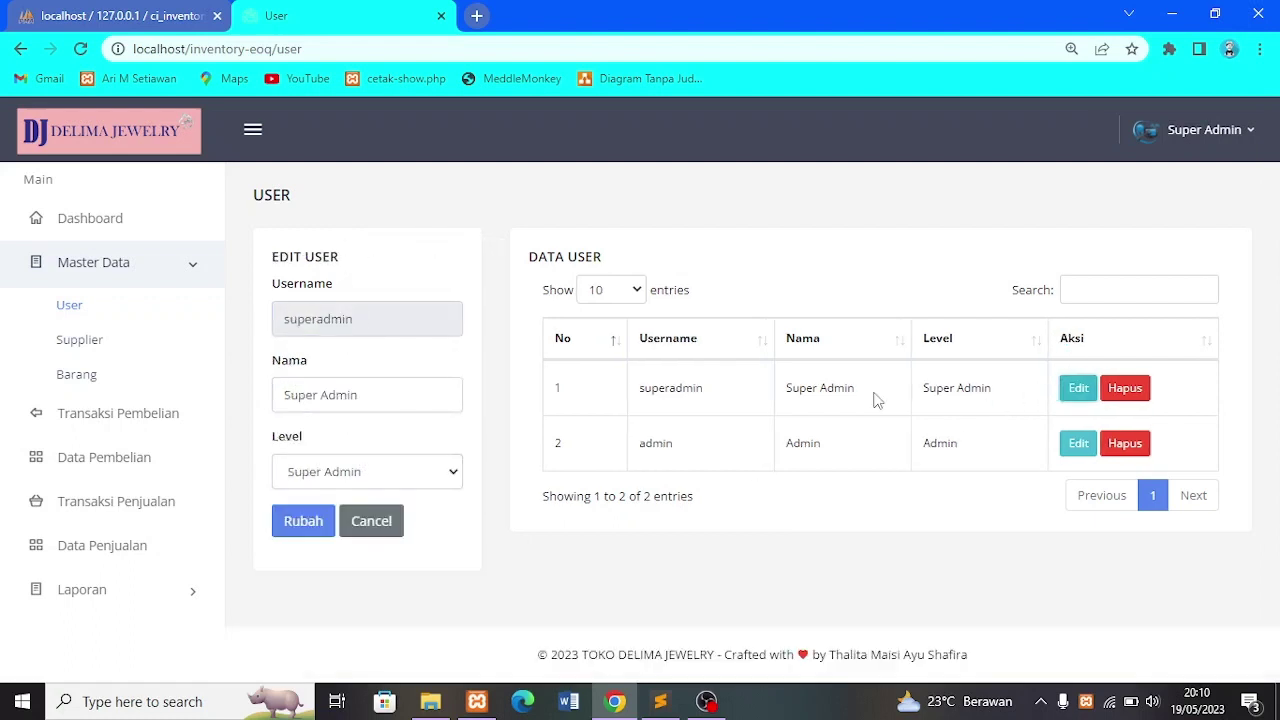
click(380, 480)
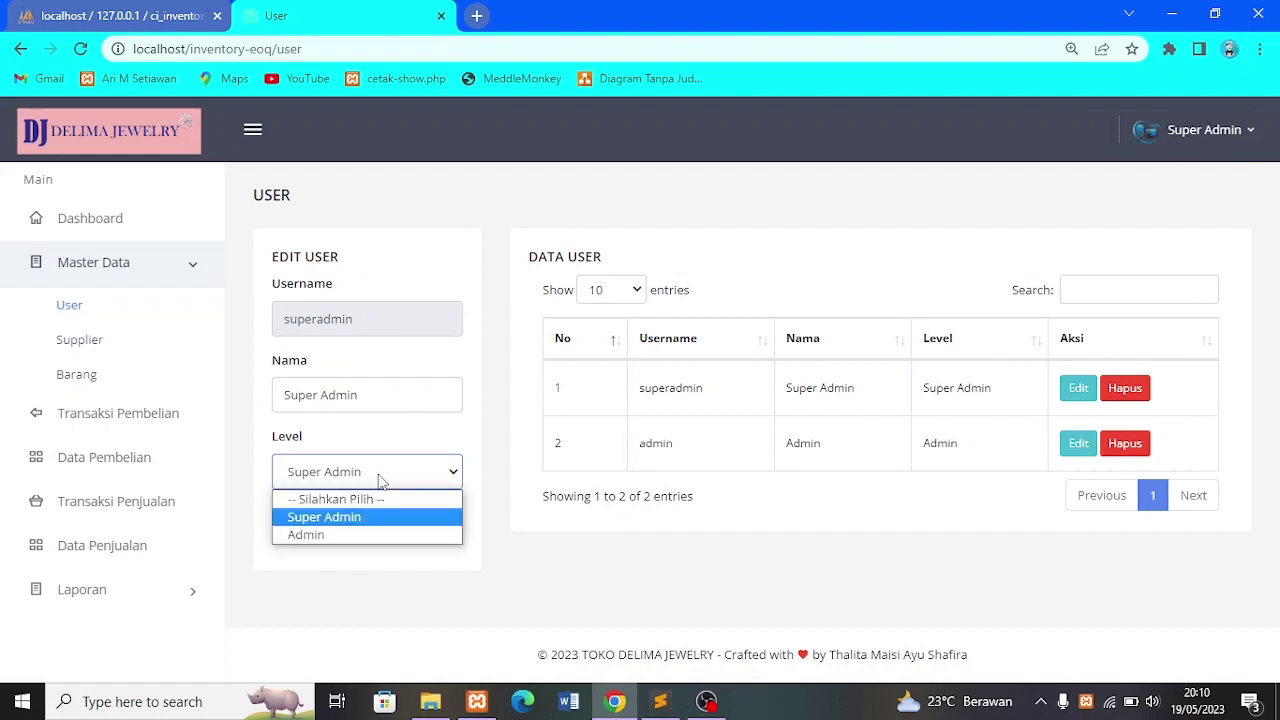
click(380, 481)
click(380, 481)
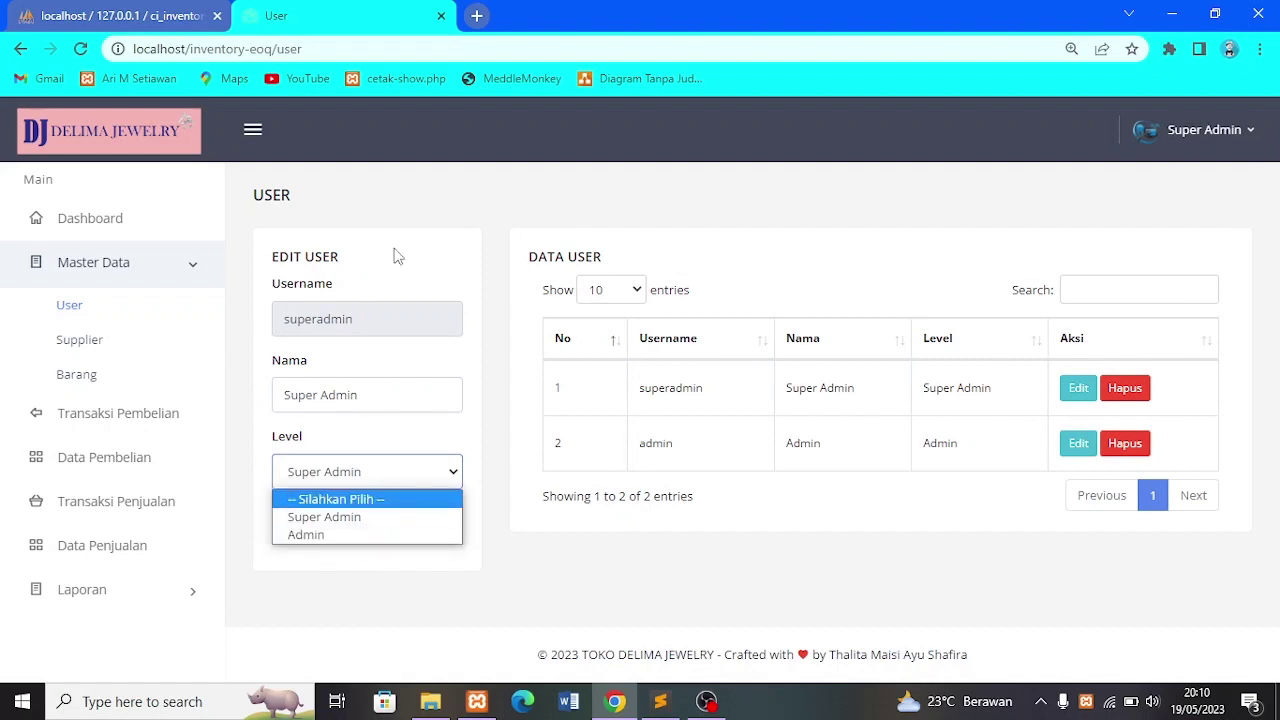
click(930, 501)
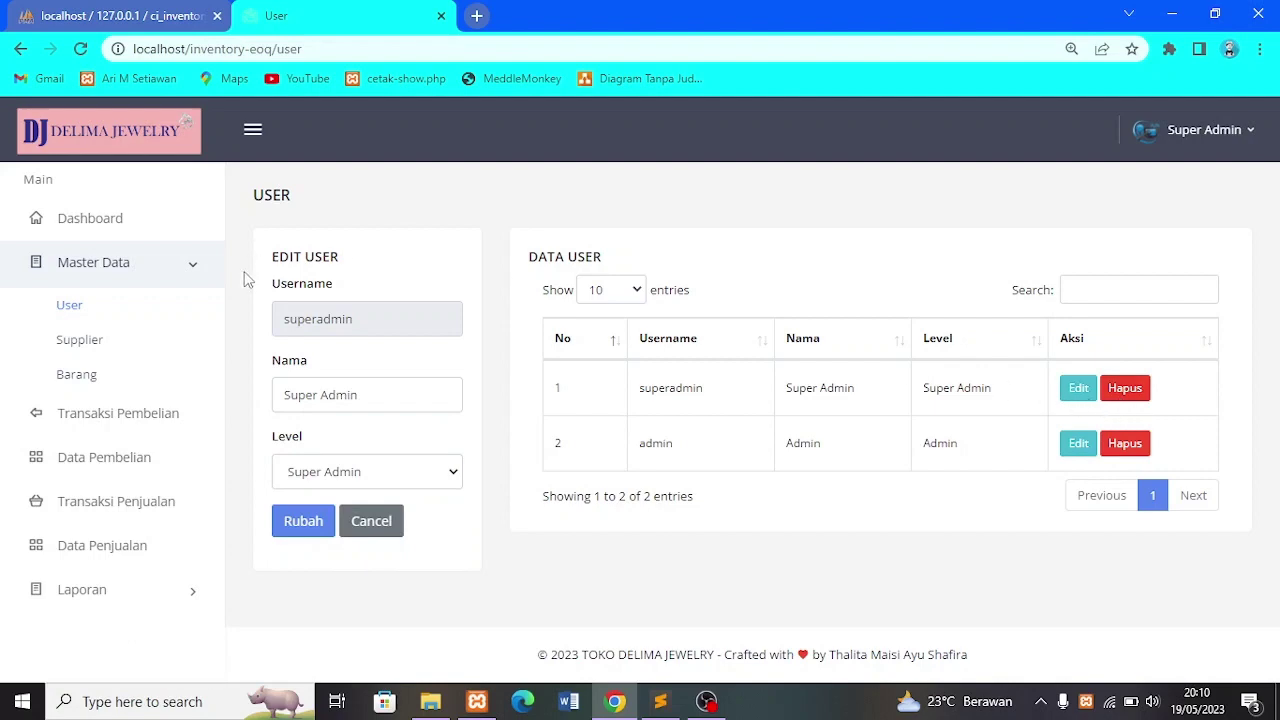
Open the Supplier page, look through the Tambah Supplier form and highlight the code in KD Supplier
click(99, 340)
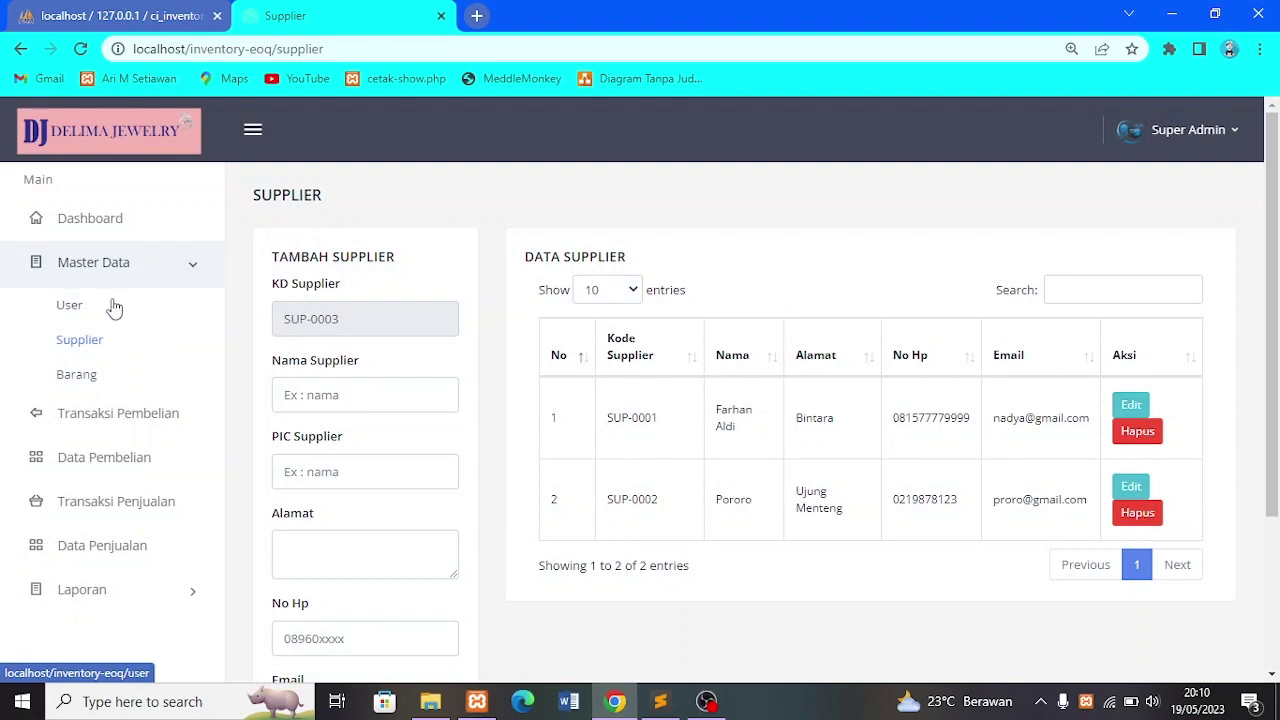
scroll(612, 395, down, 2)
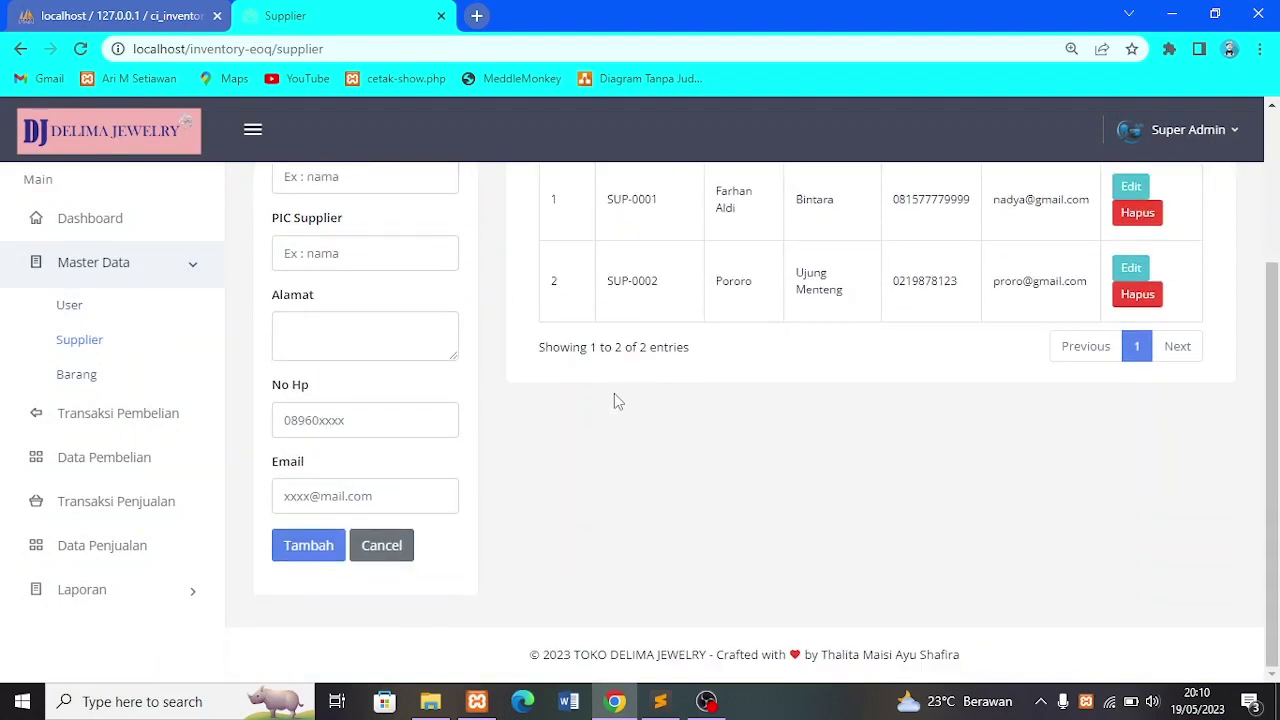
scroll(610, 398, up, 2)
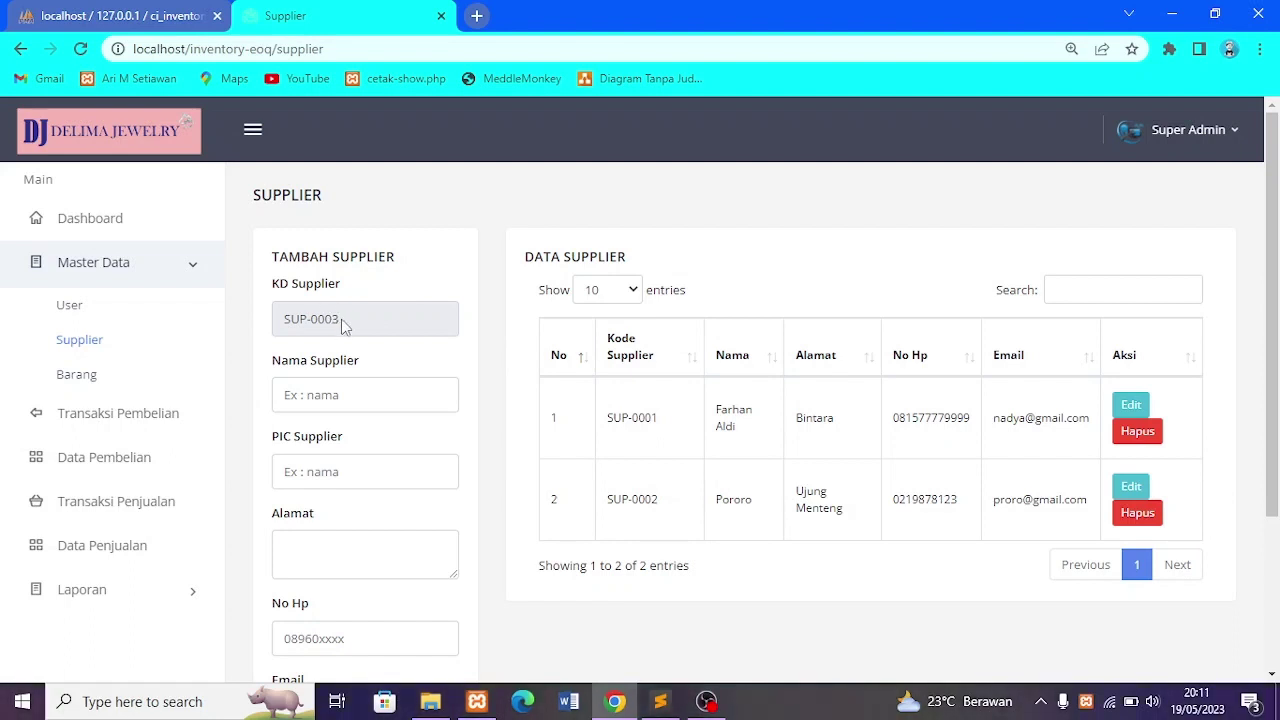
drag(343, 321, 283, 320)
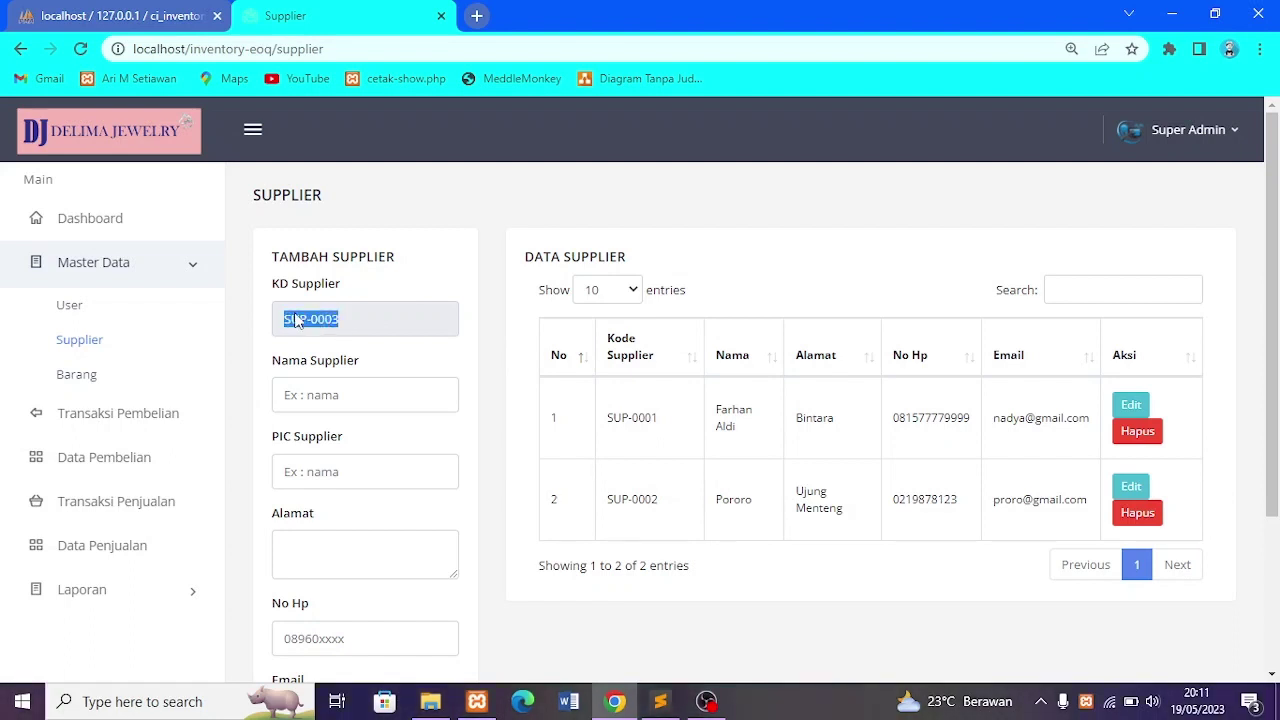
Look through the Tambah Supplier form from KD Supplier down to the Email field
scroll(549, 397, down, 1)
scroll(489, 377, up, 1)
click(300, 325)
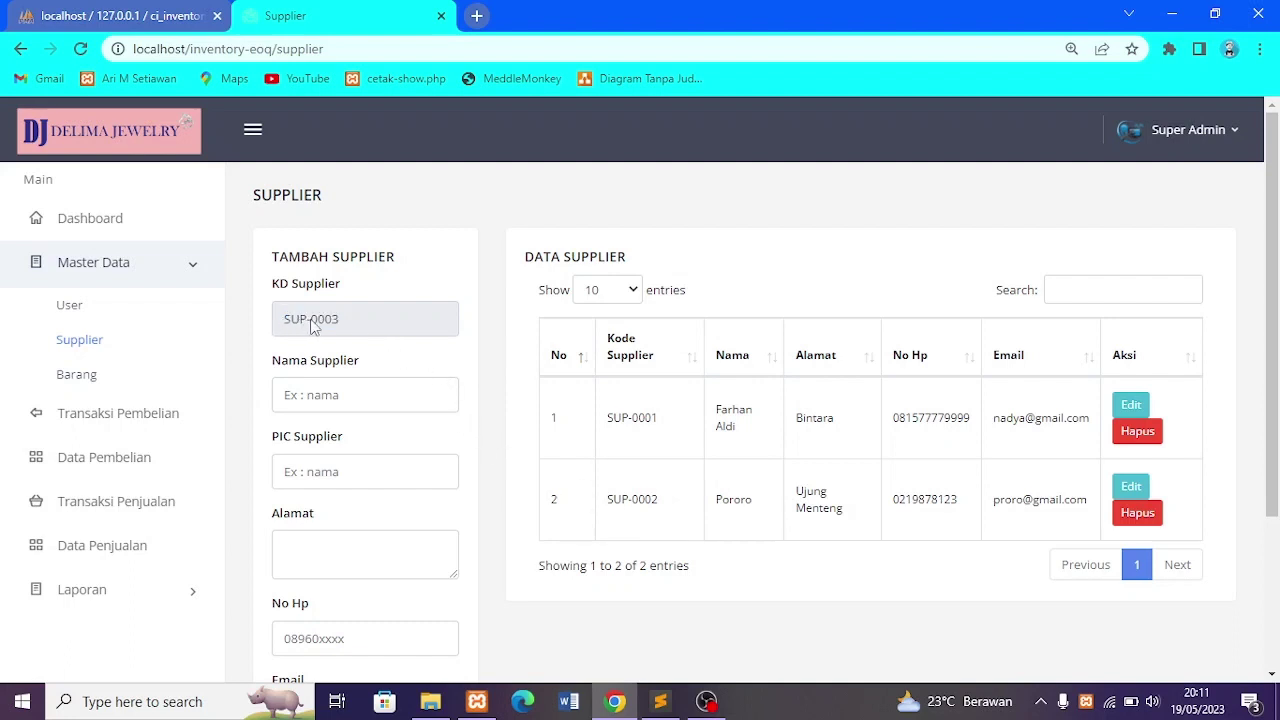
scroll(446, 429, down, 2)
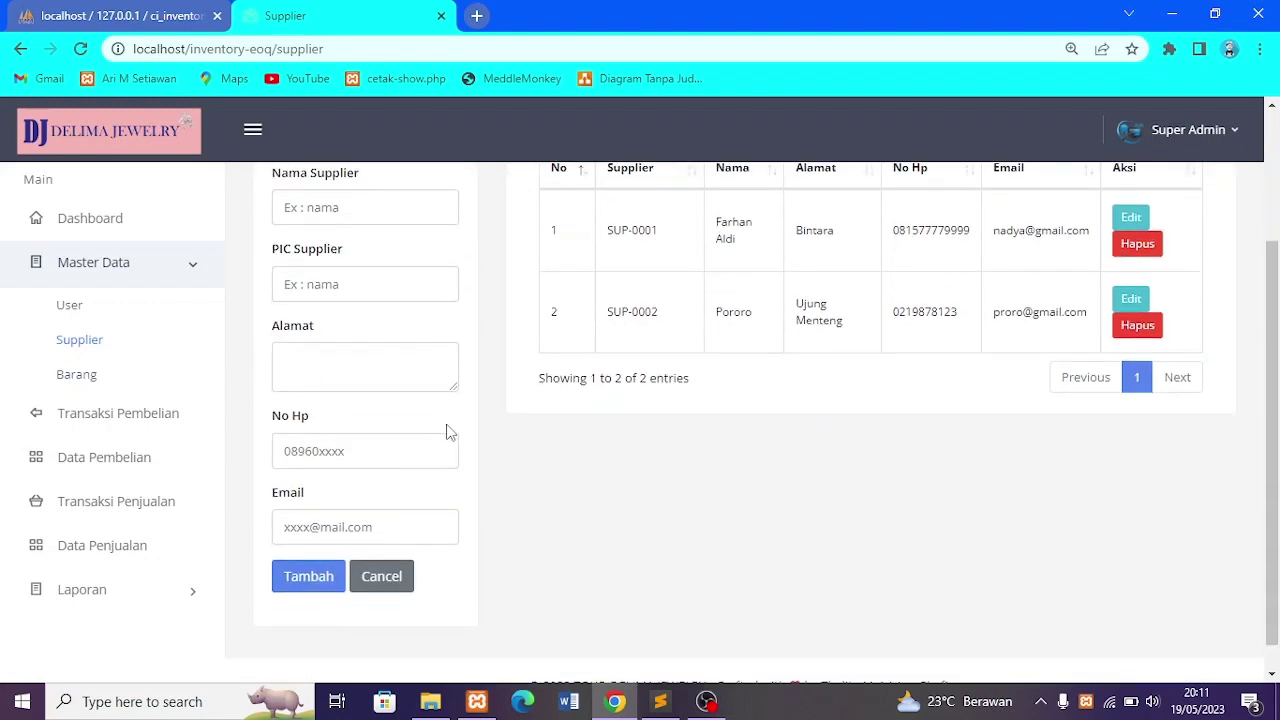
scroll(446, 429, up, 2)
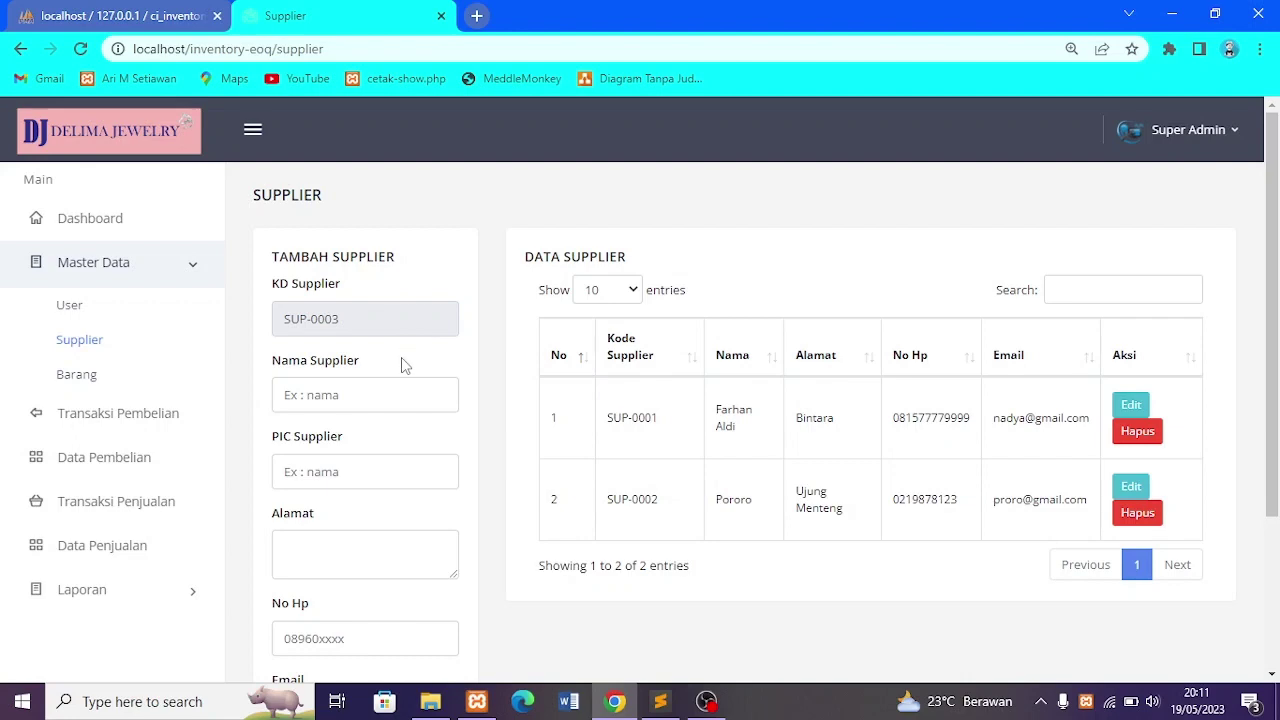
Open the Barang page under Master Data and examine the Tambah Barang form fields and the item table columns
click(97, 387)
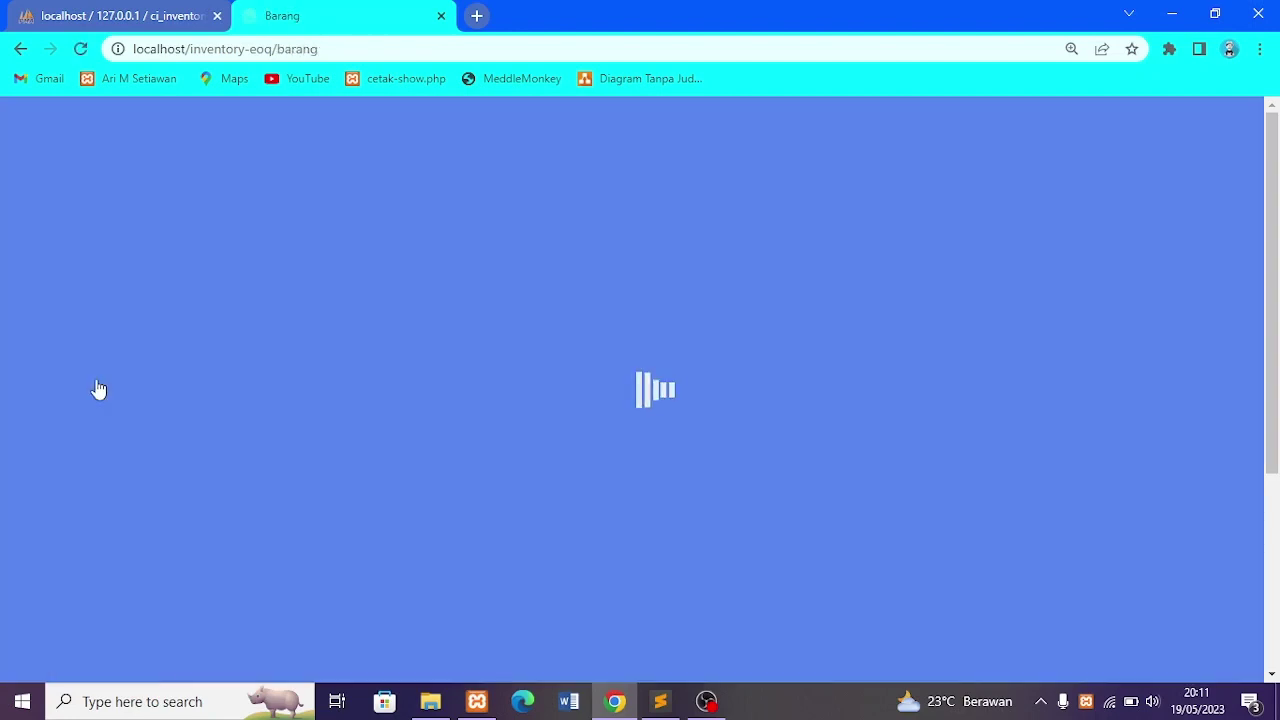
scroll(476, 300, down, 3)
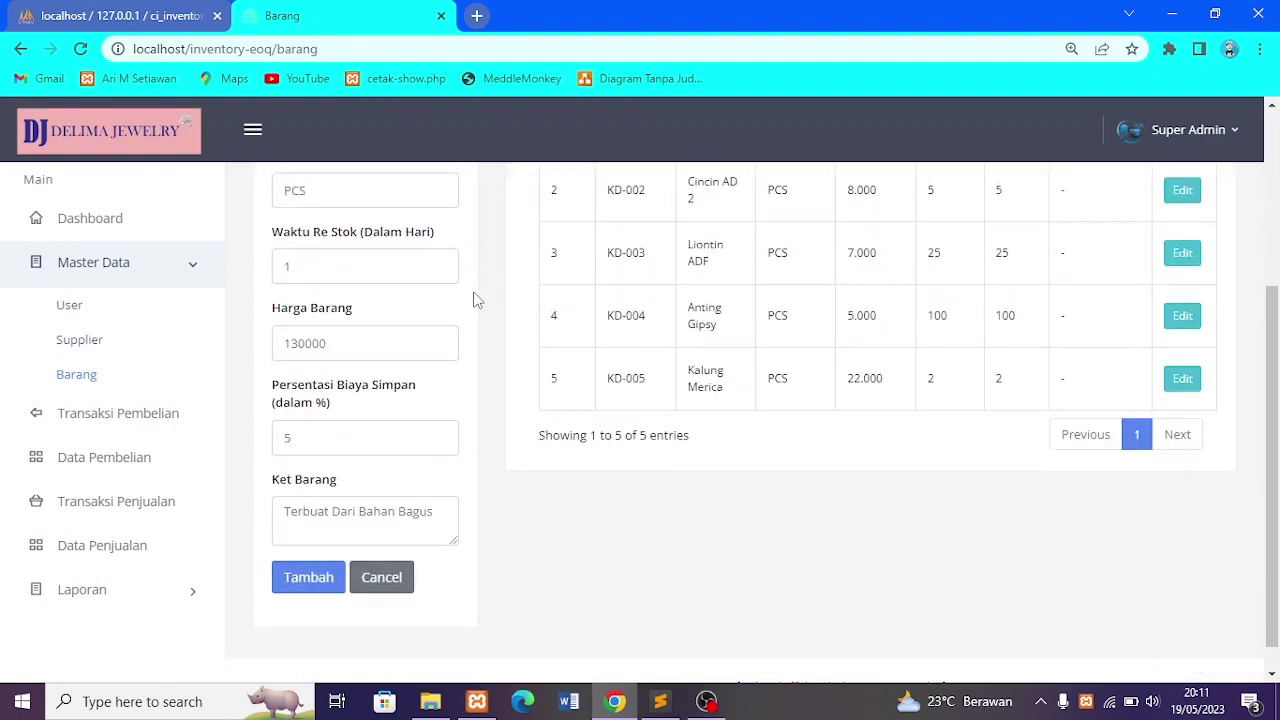
scroll(476, 300, up, 3)
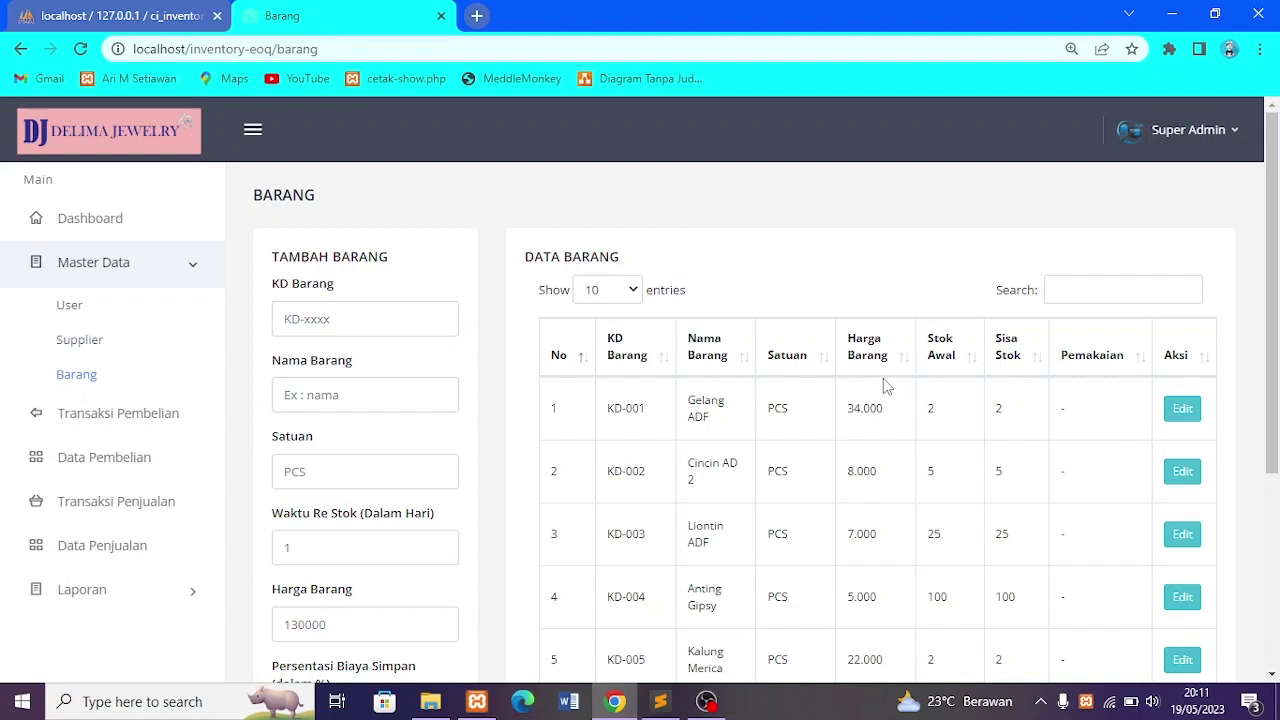
scroll(314, 316, down, 3)
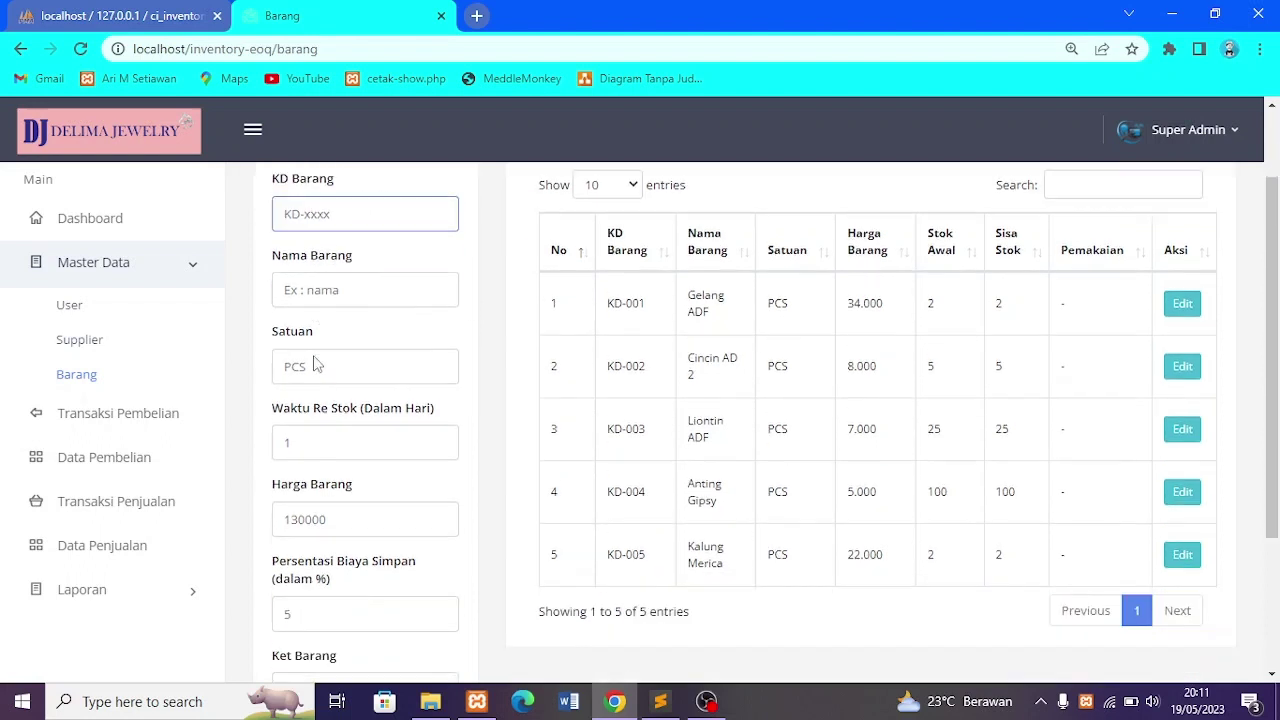
scroll(1177, 371, up, 3)
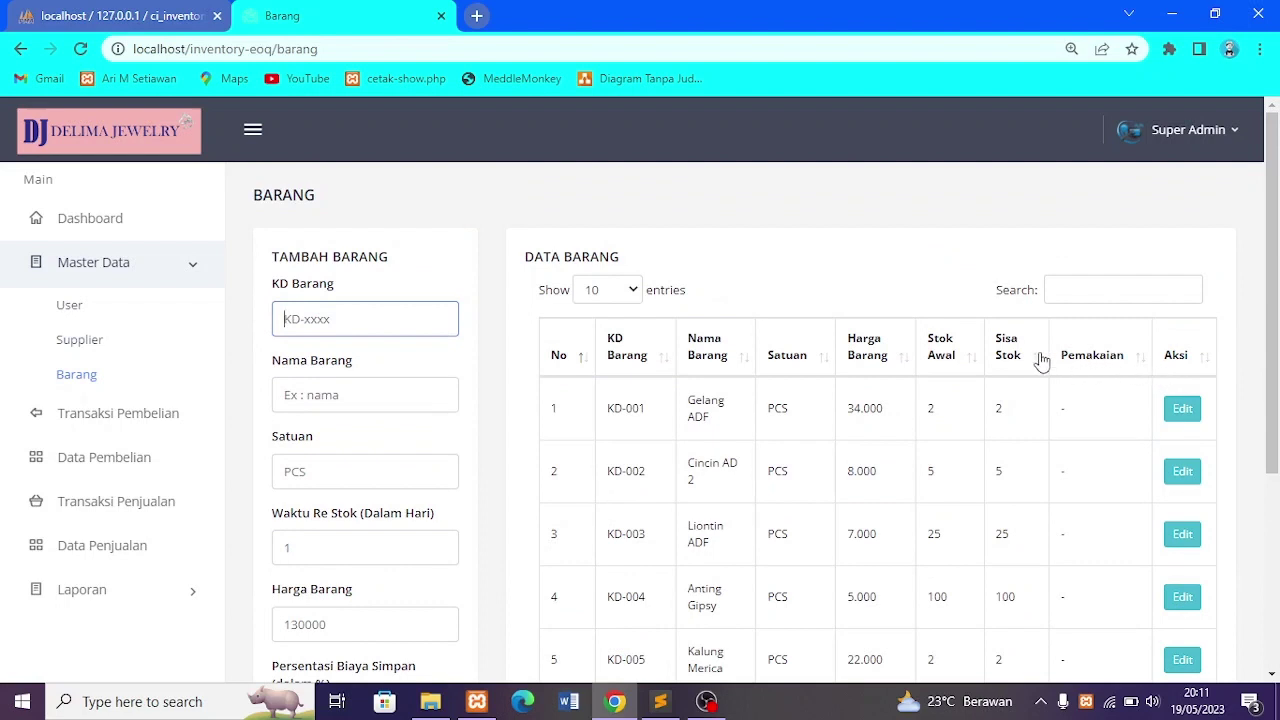
scroll(1036, 355, down, 2)
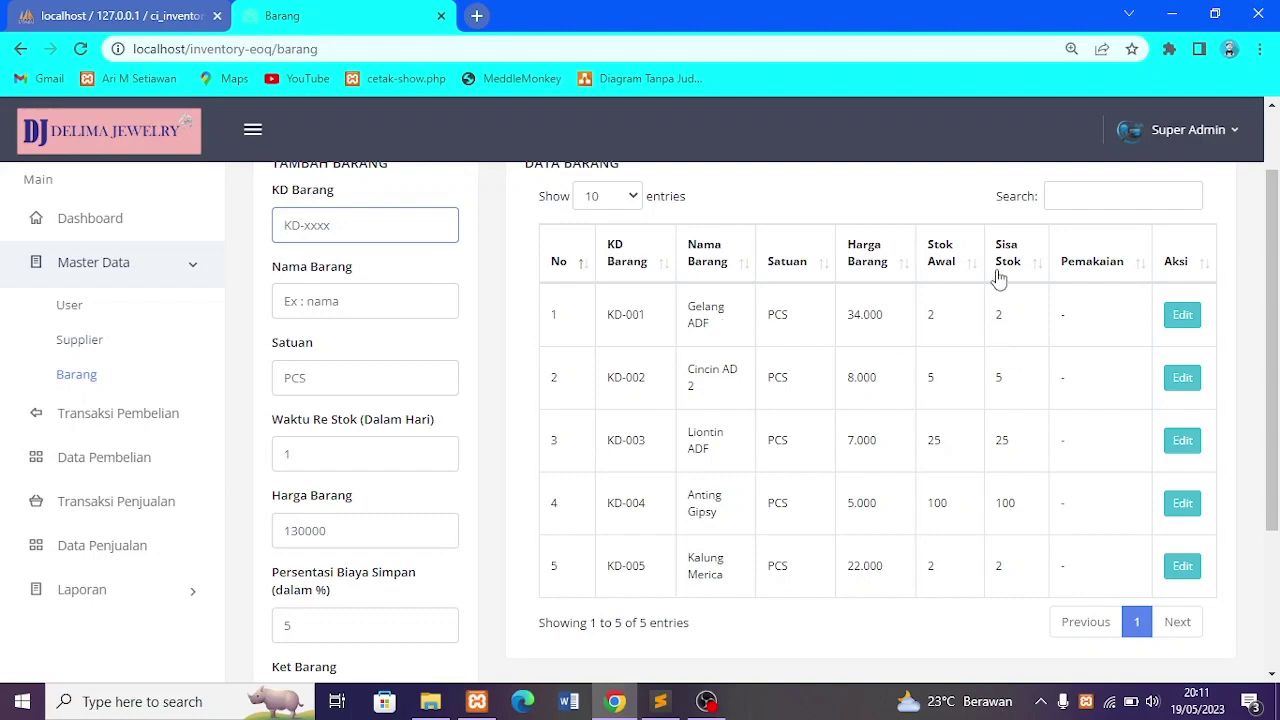
scroll(466, 428, down, 2)
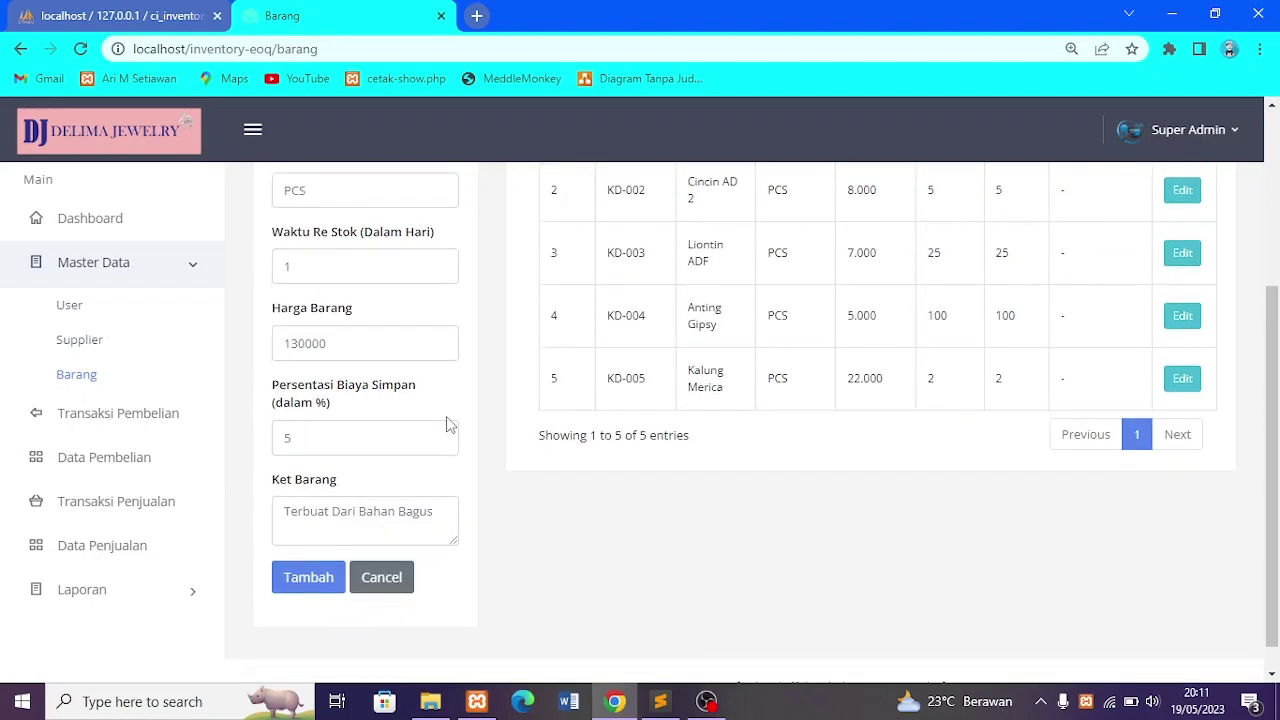
scroll(450, 425, up, 2)
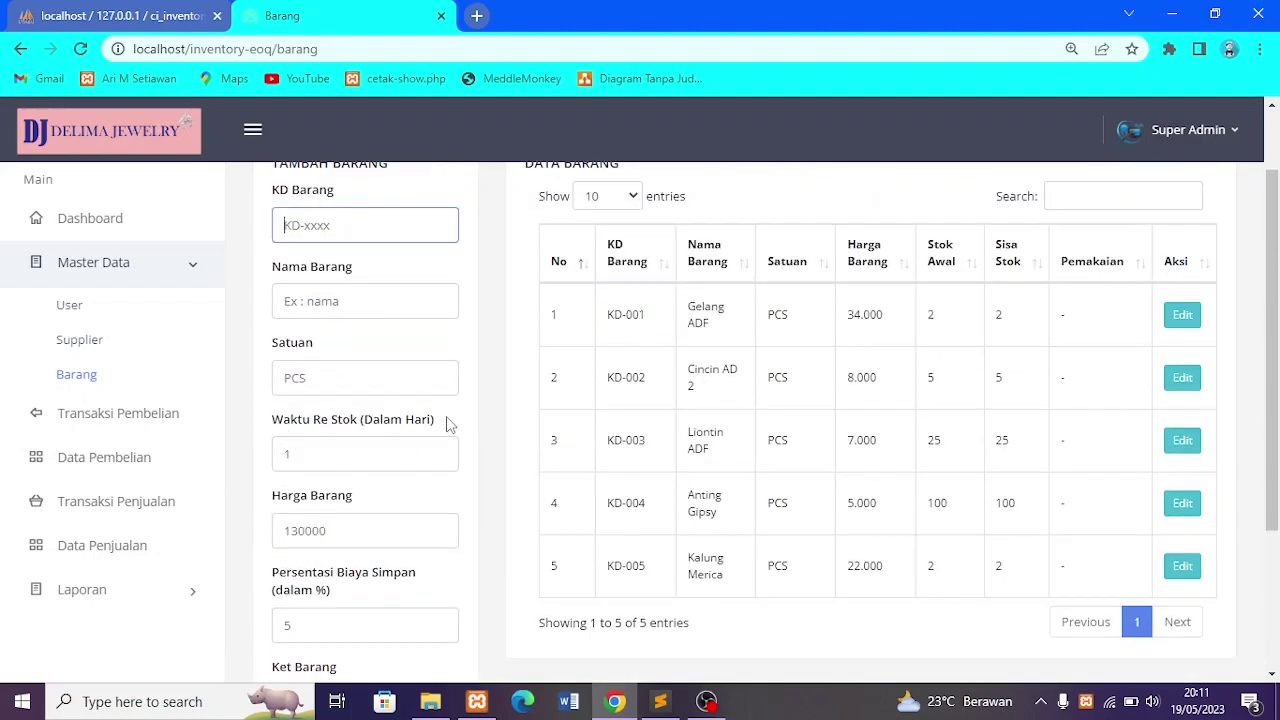
Open the Transaksi Pembelian page and inspect its KD Transaksi, Keterangan and Supplier fields, viewing the supplier options without choosing one
click(163, 416)
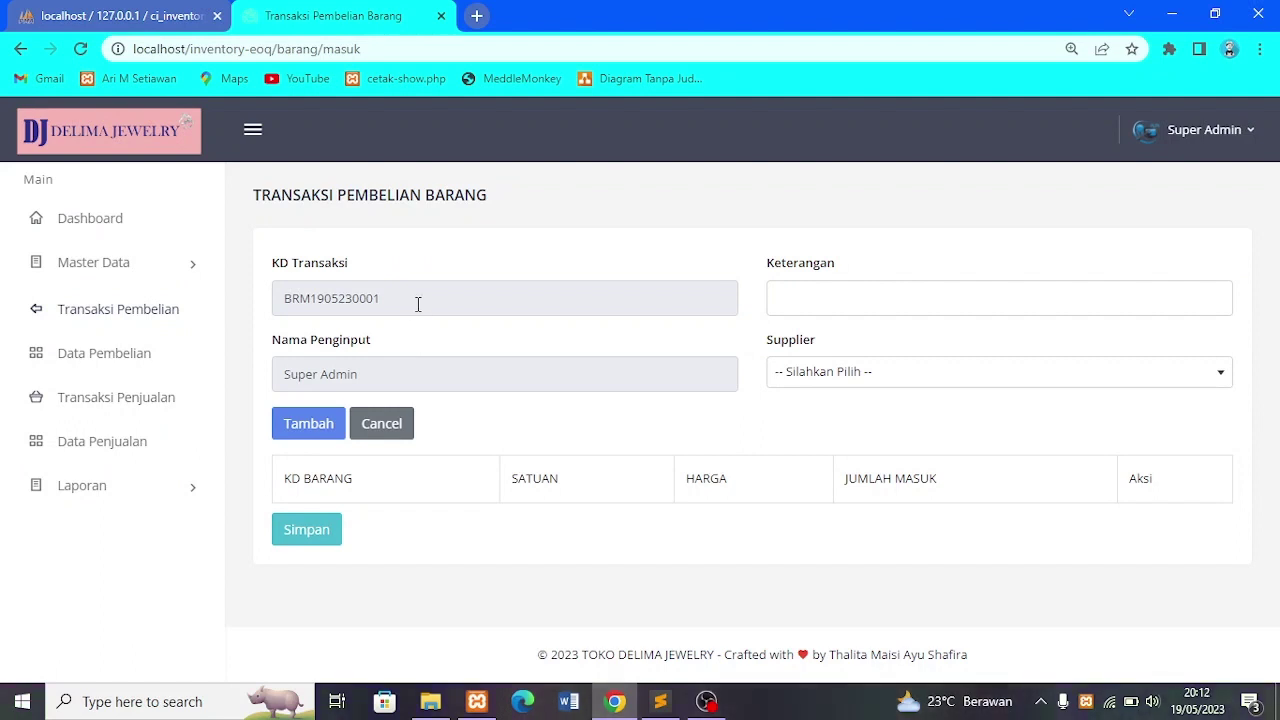
double_click(293, 272)
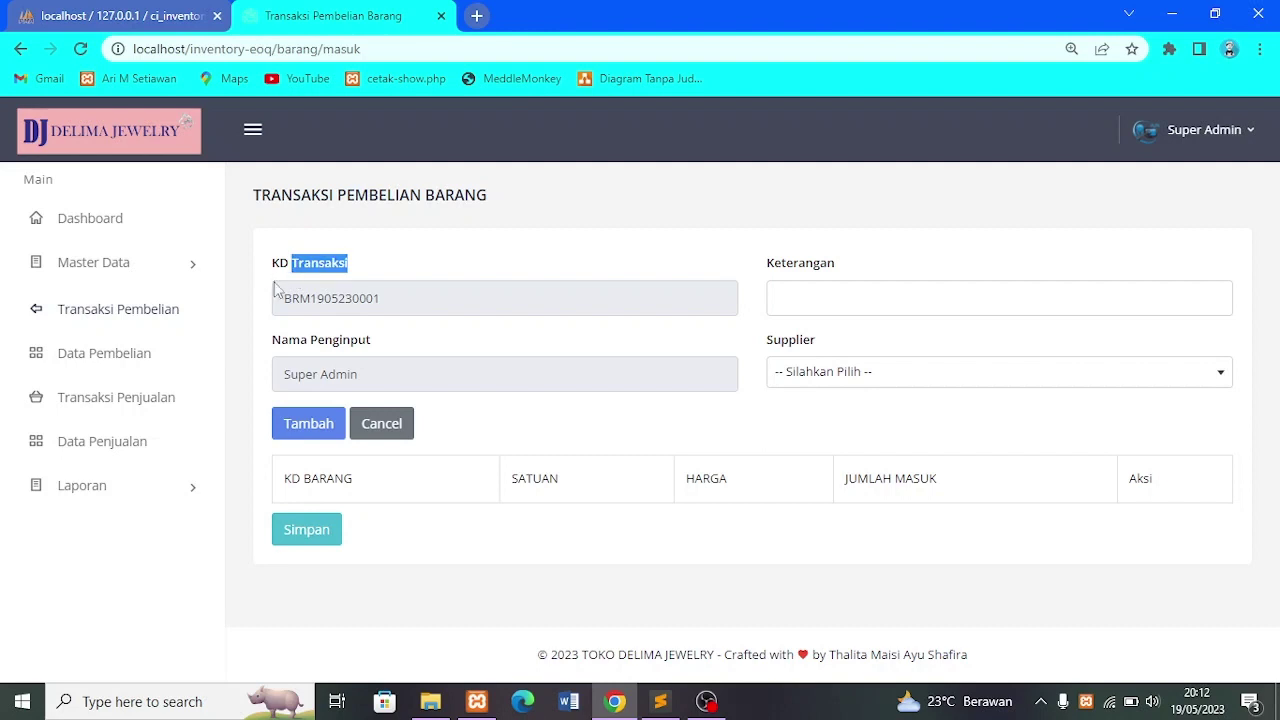
click(284, 276)
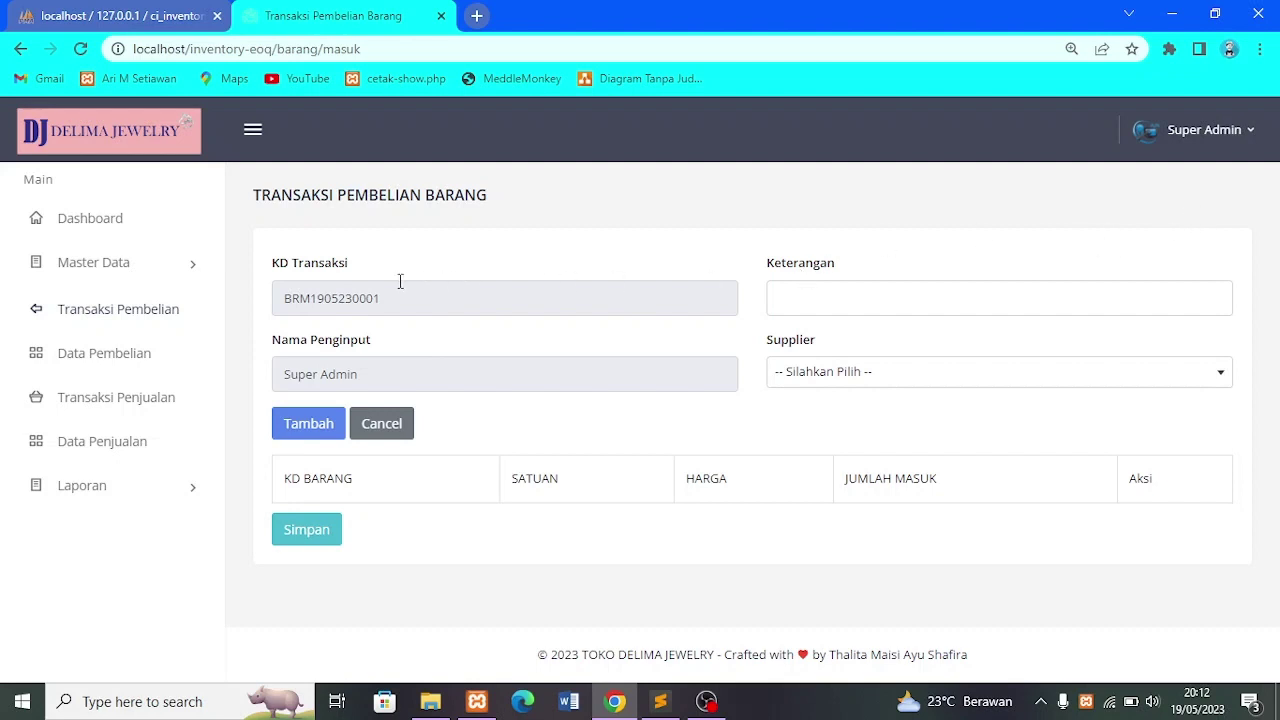
click(880, 294)
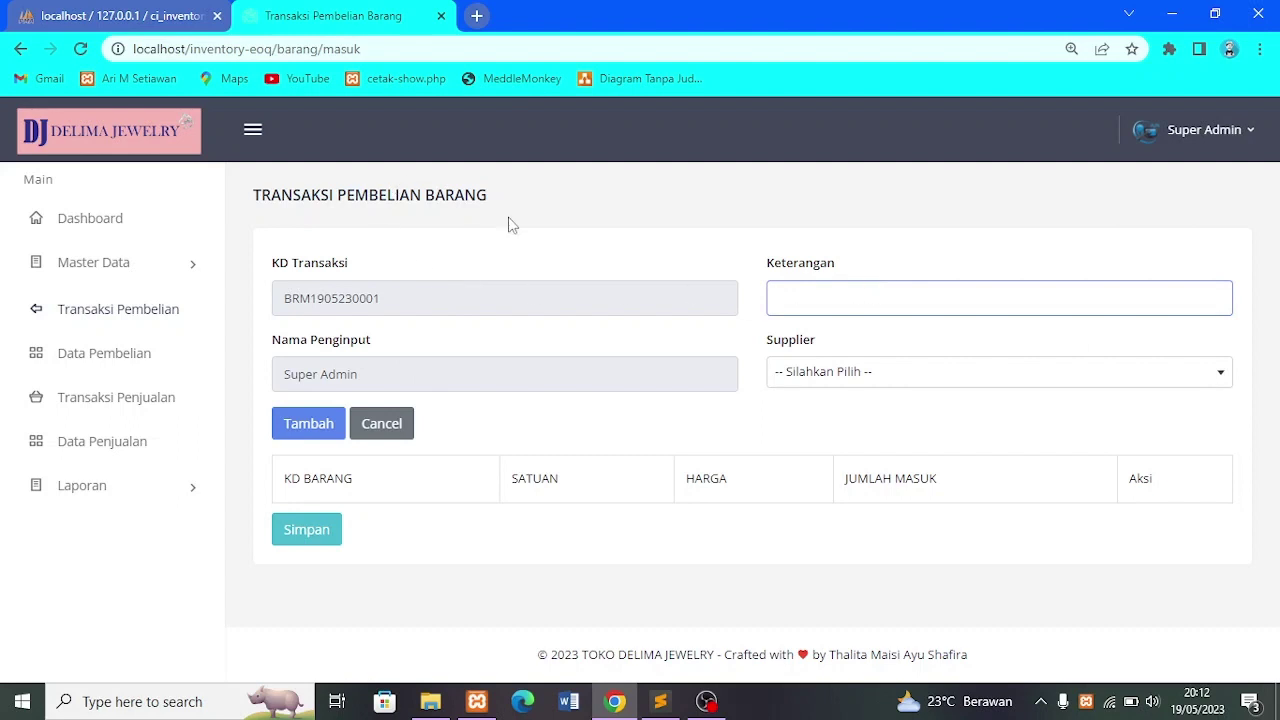
click(917, 375)
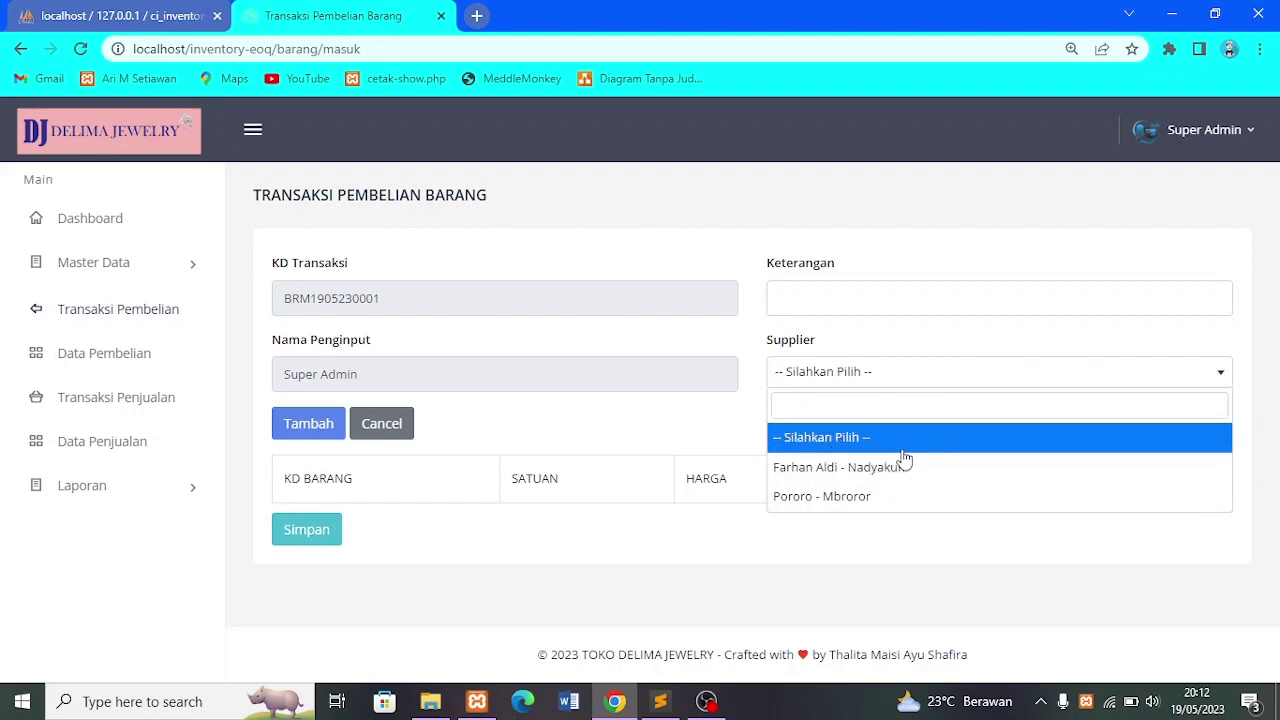
click(676, 422)
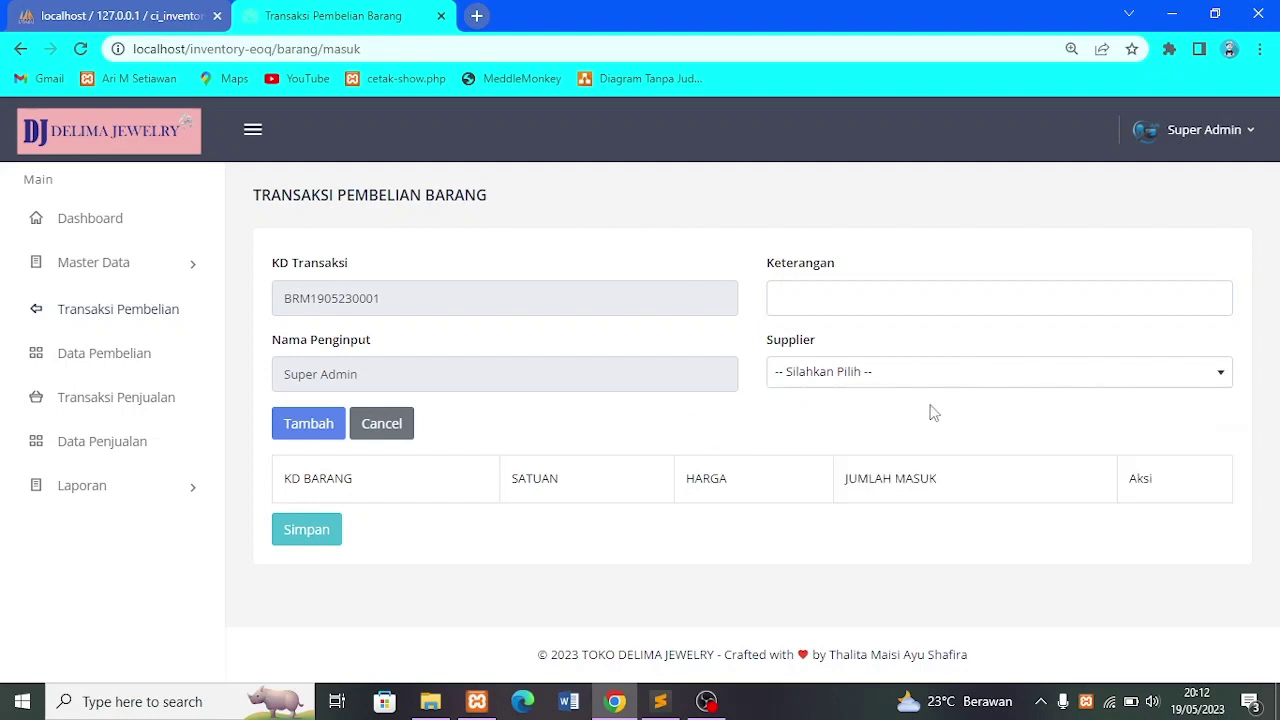
Enter "Contoh" as the purchase transaction's Keterangan and choose the second listed supplier
click(875, 281)
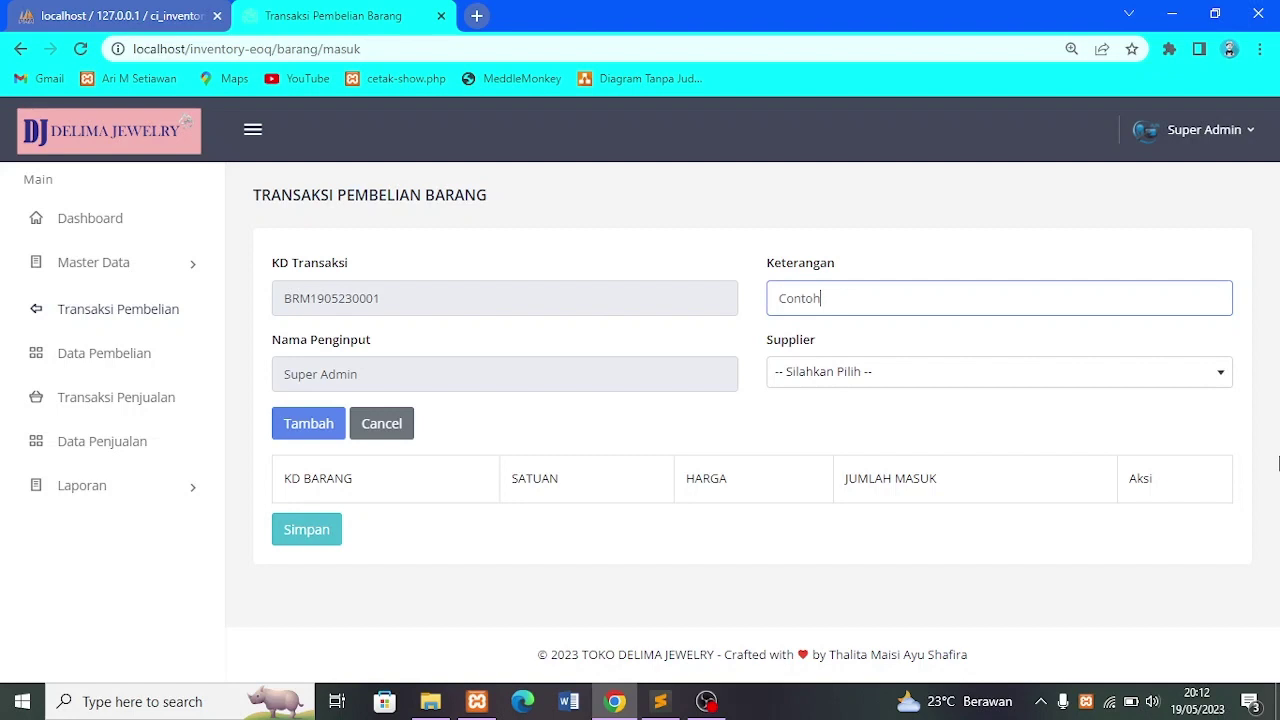
click(990, 380)
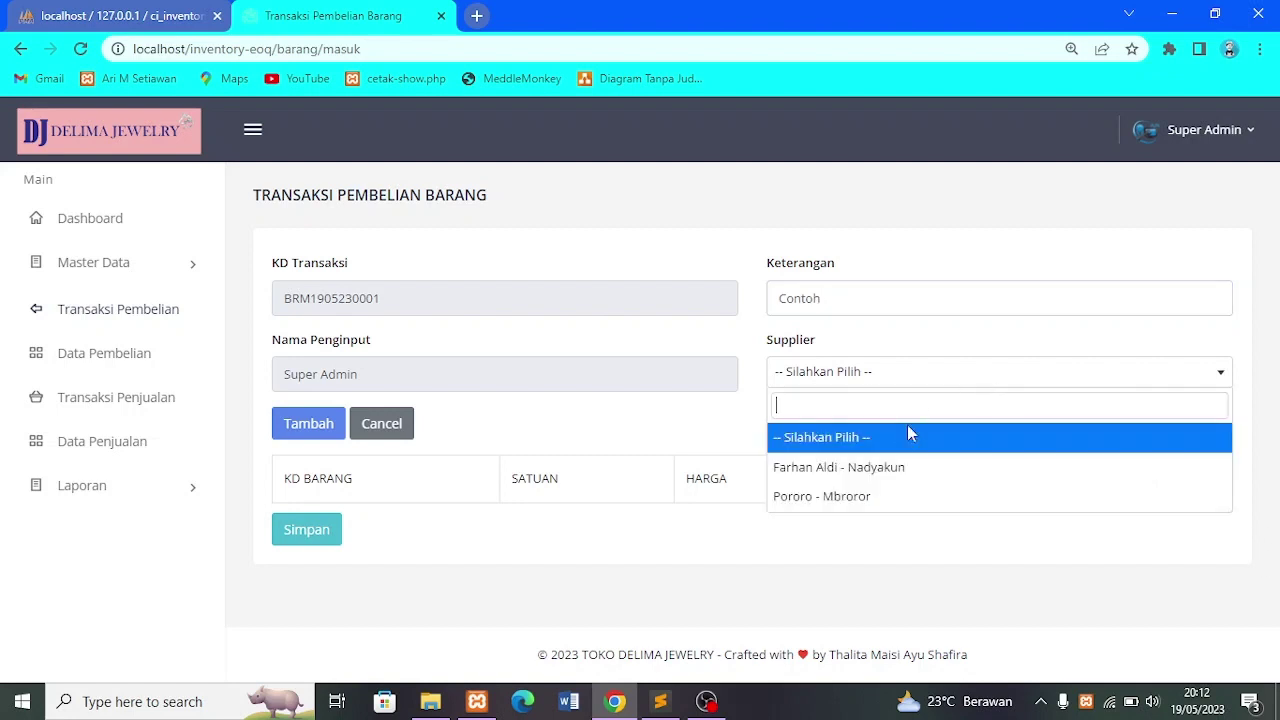
click(887, 496)
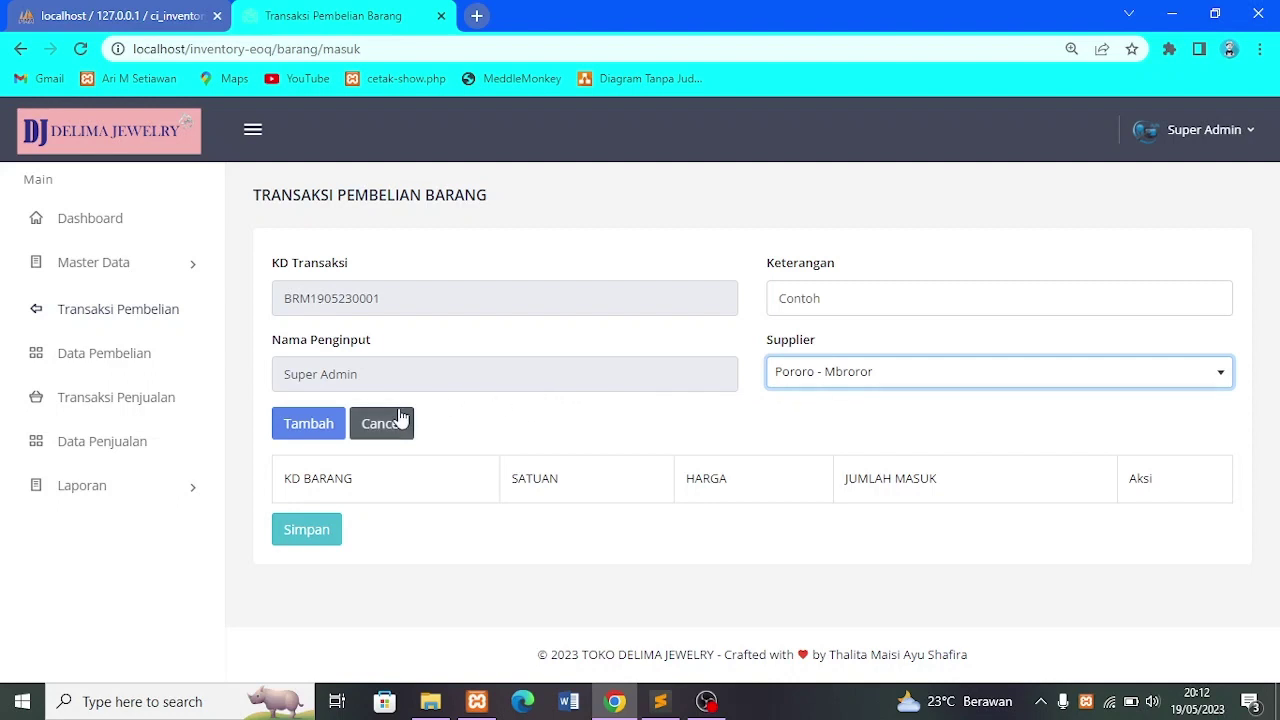
Add three item rows to the purchase transaction and delete the third row
click(302, 420)
click(302, 420)
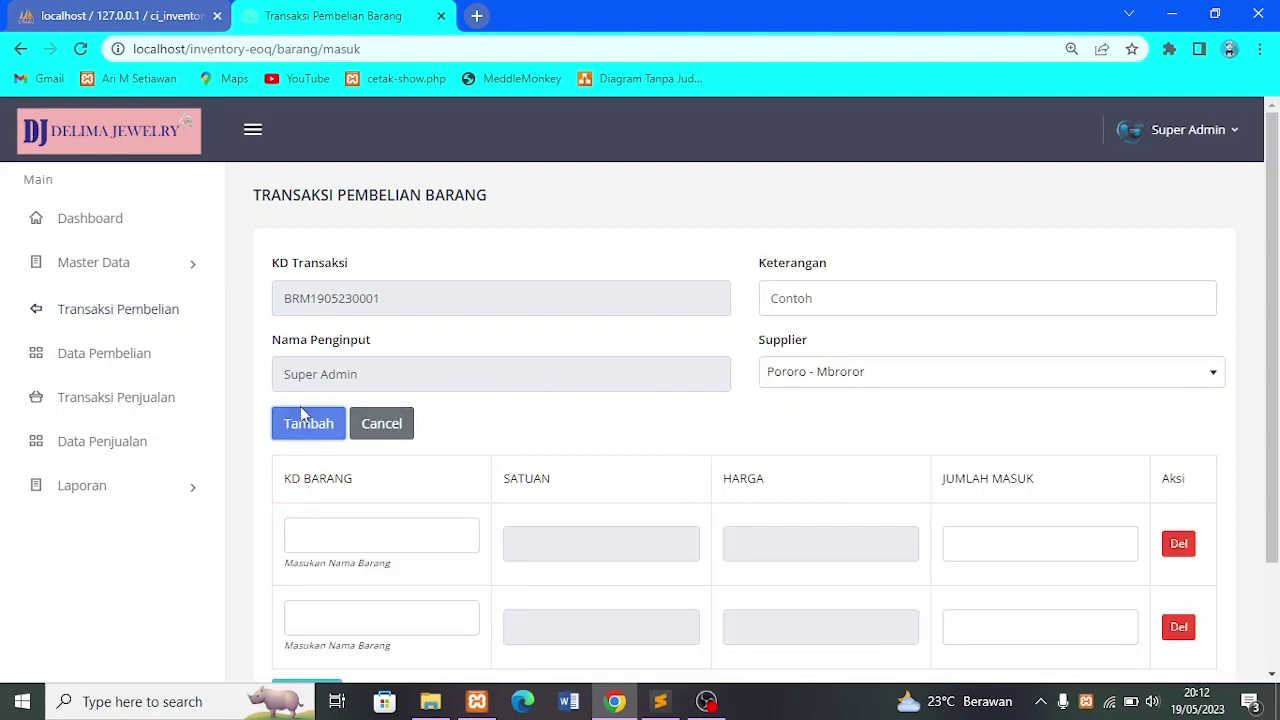
scroll(302, 415, down, 2)
click(318, 289)
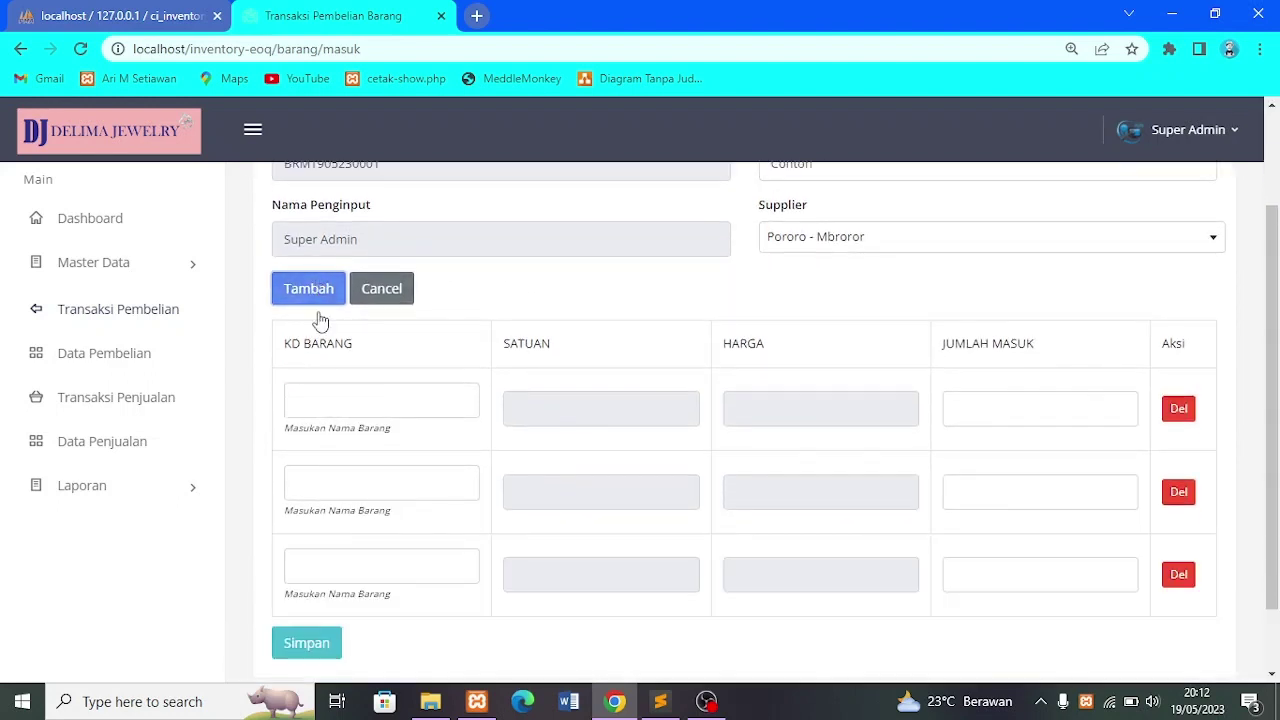
click(390, 396)
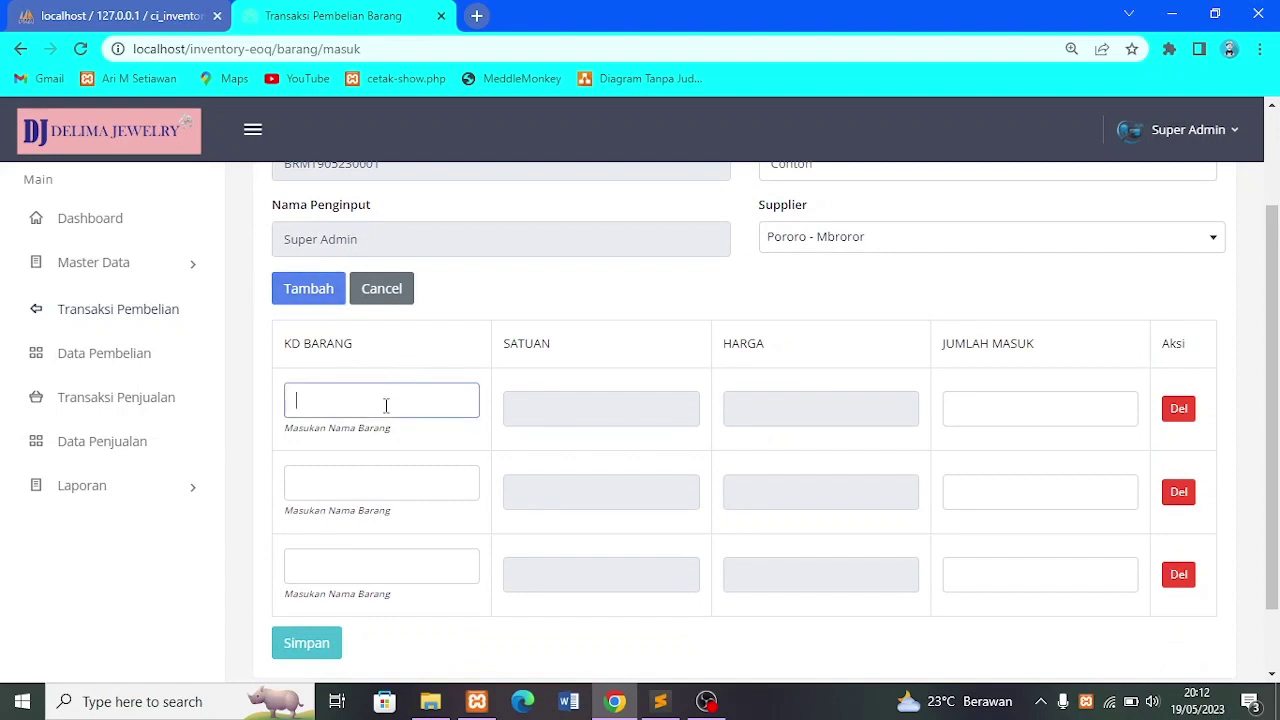
click(1172, 575)
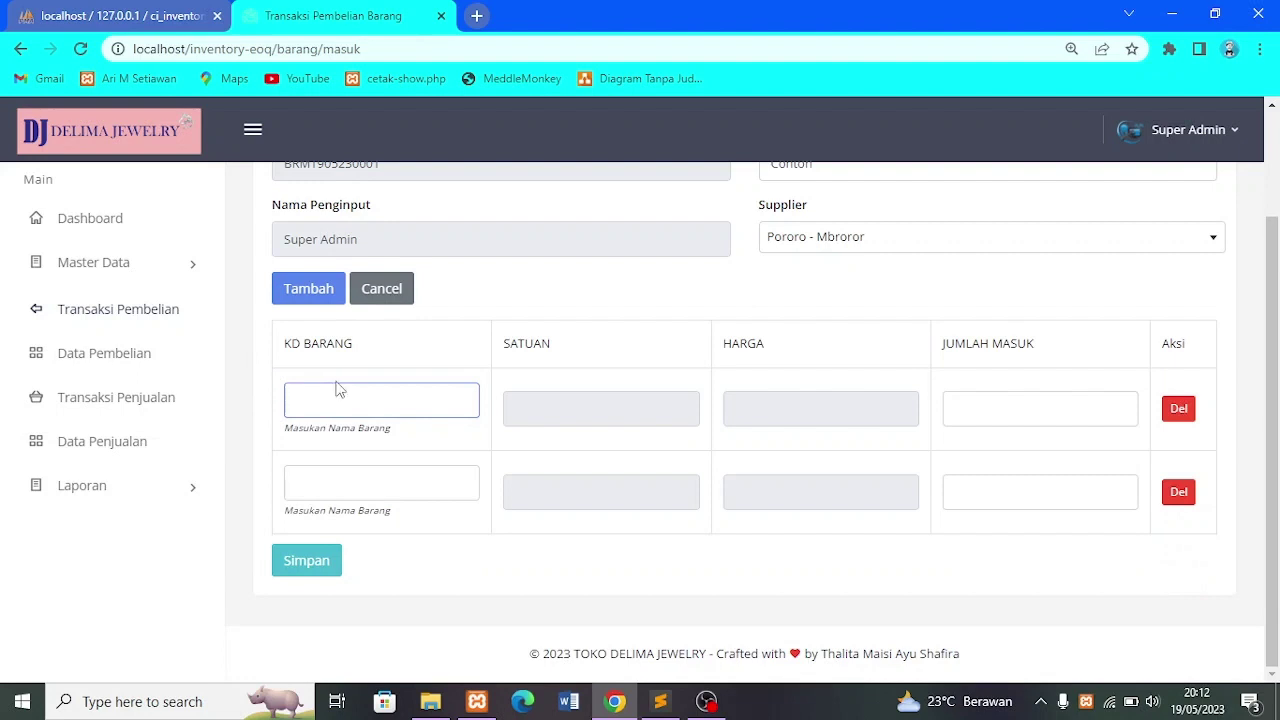
Return to the Barang page under Master Data and check the KD Barang codes in the item list
click(96, 270)
click(80, 380)
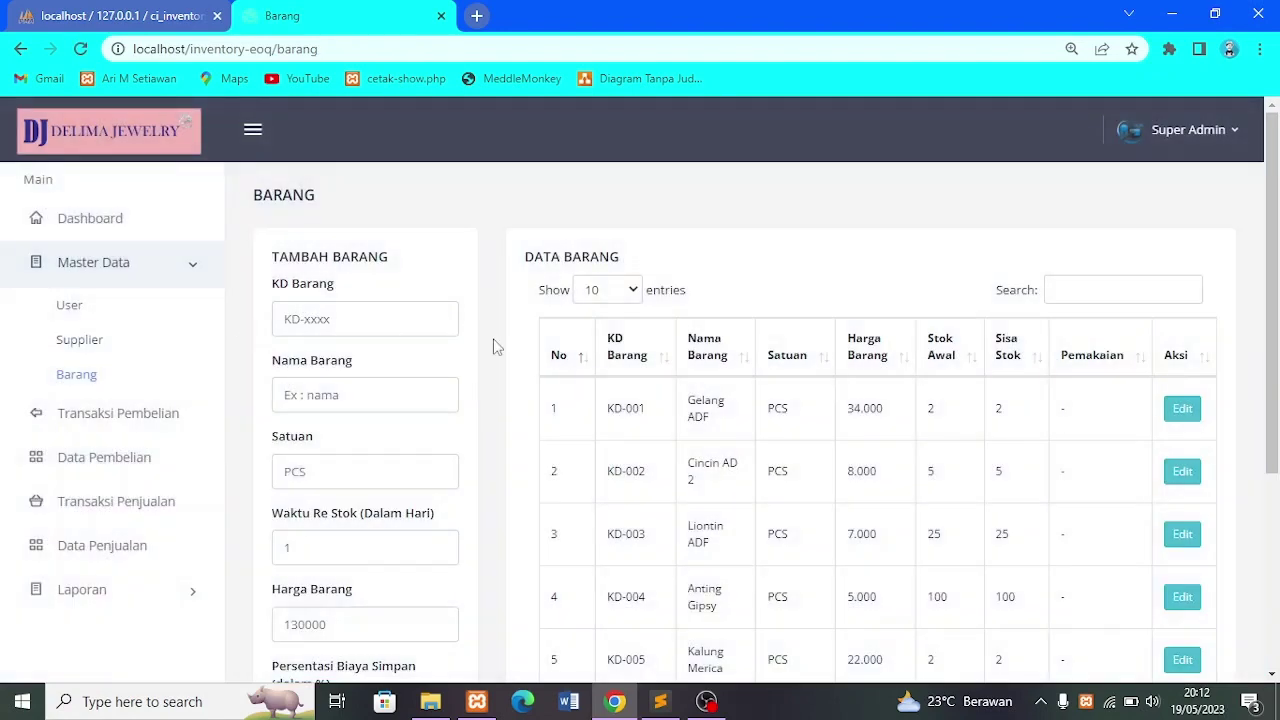
drag(613, 408, 646, 418)
click(628, 429)
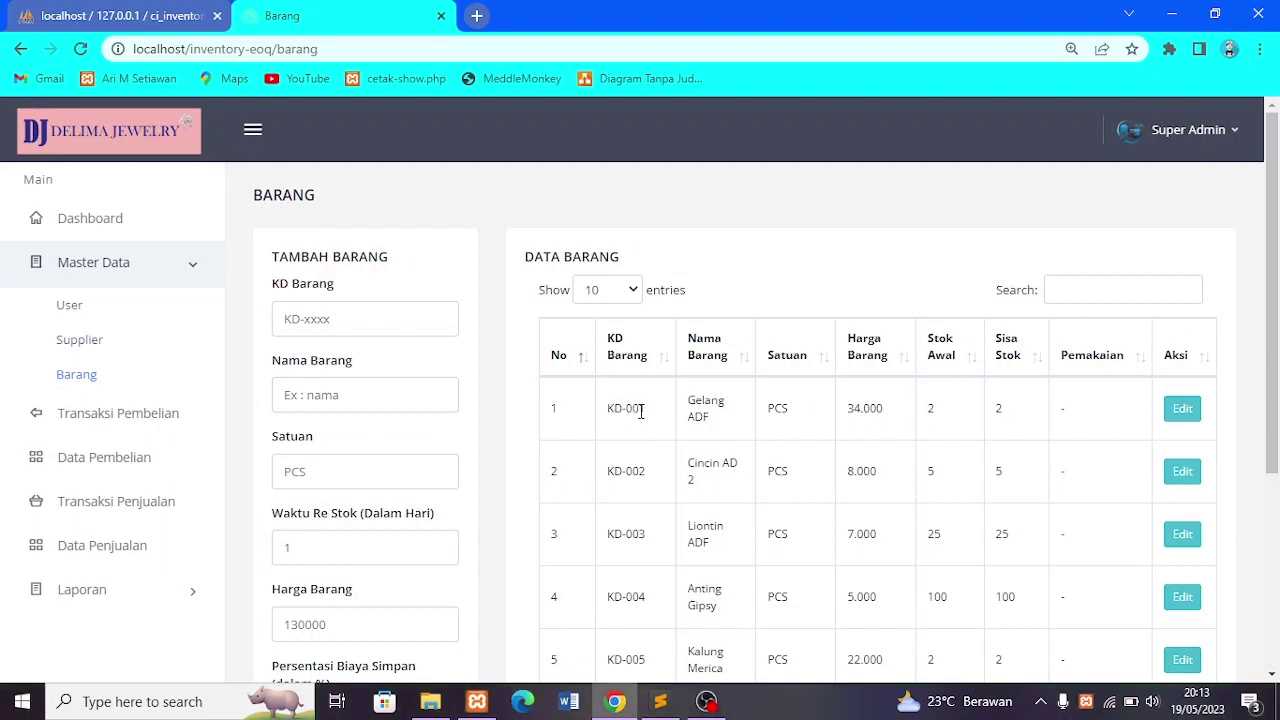
scroll(638, 410, down, 3)
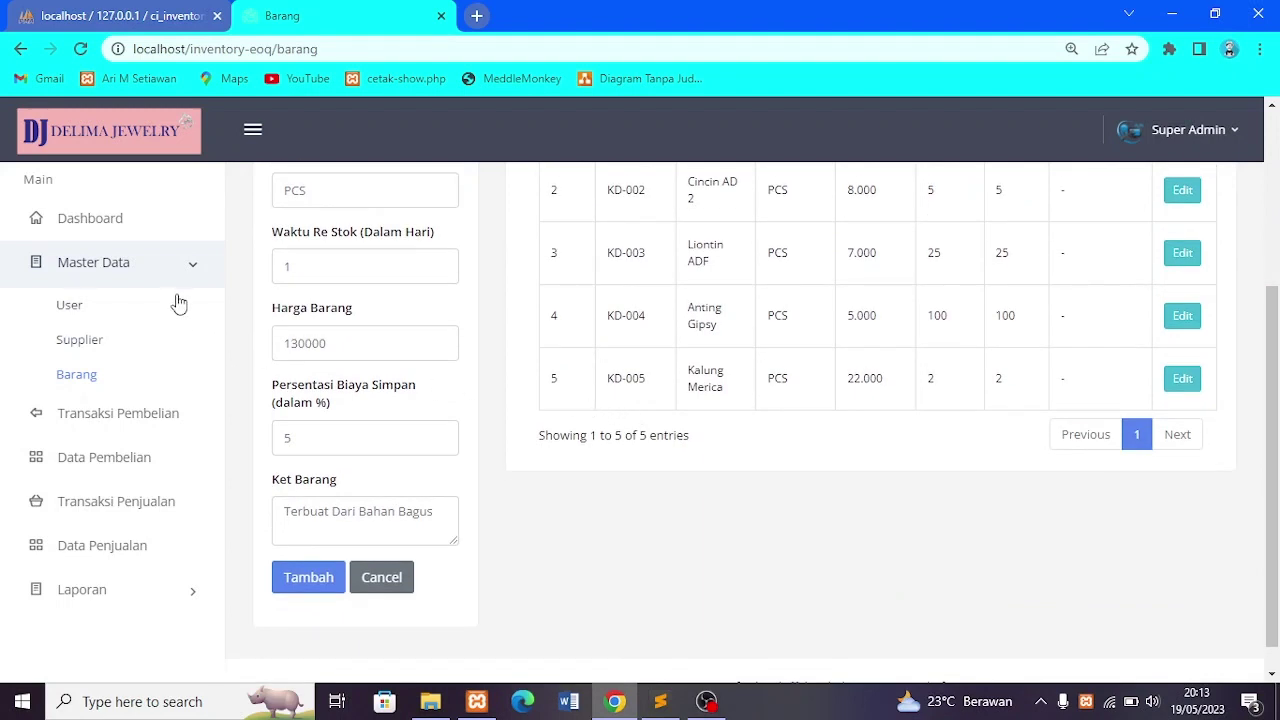
scroll(171, 294, up, 1)
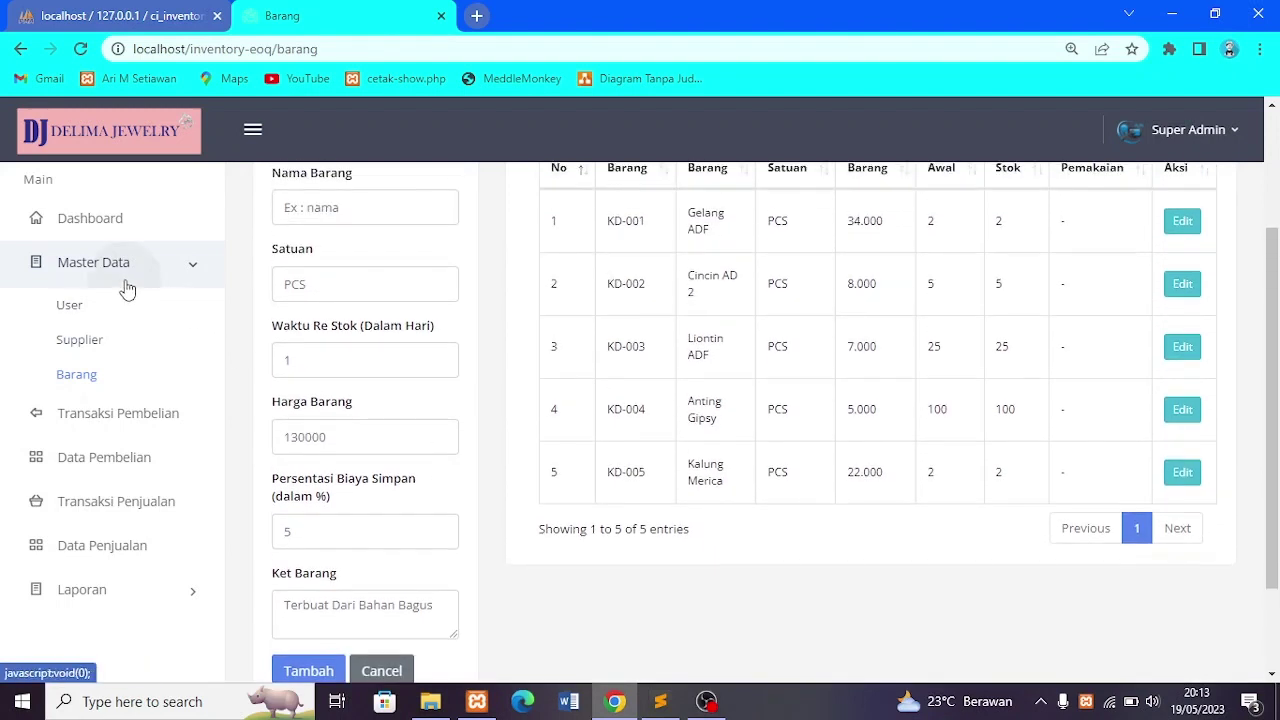
Reopen the Transaksi Pembelian page, enter "contoh" as Keterangan and choose the second listed supplier
click(127, 287)
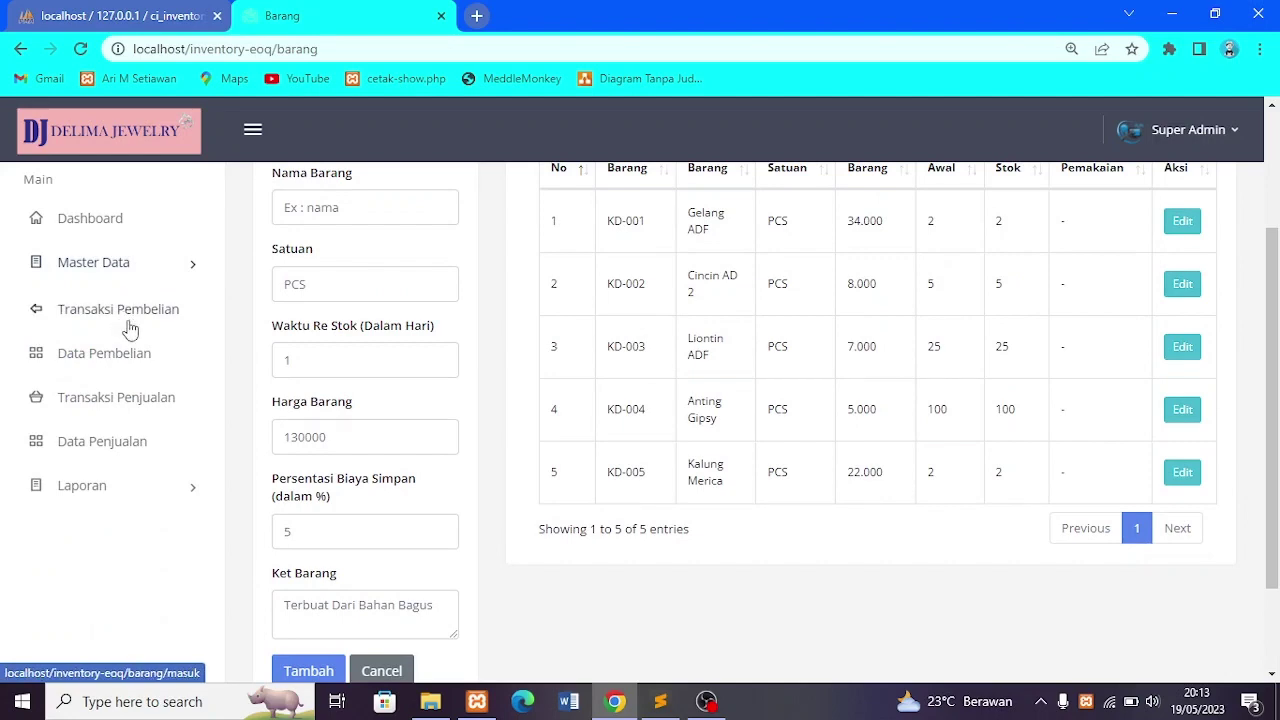
click(130, 328)
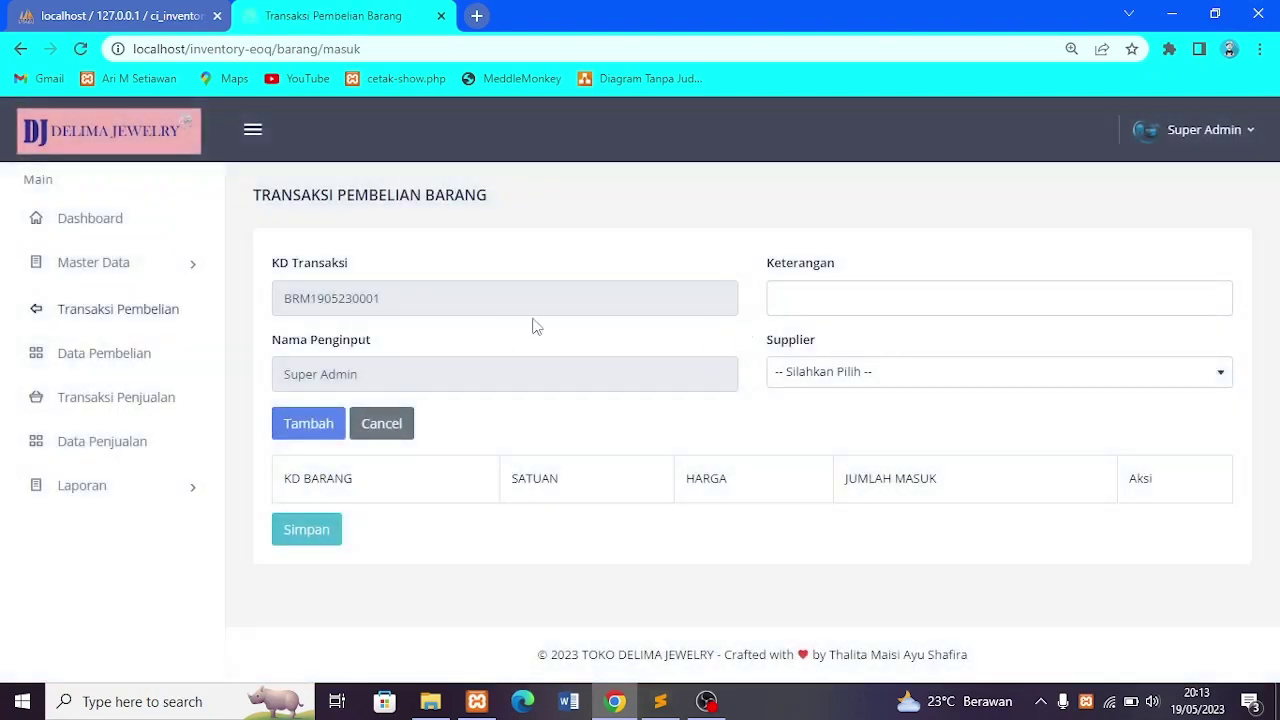
click(926, 296)
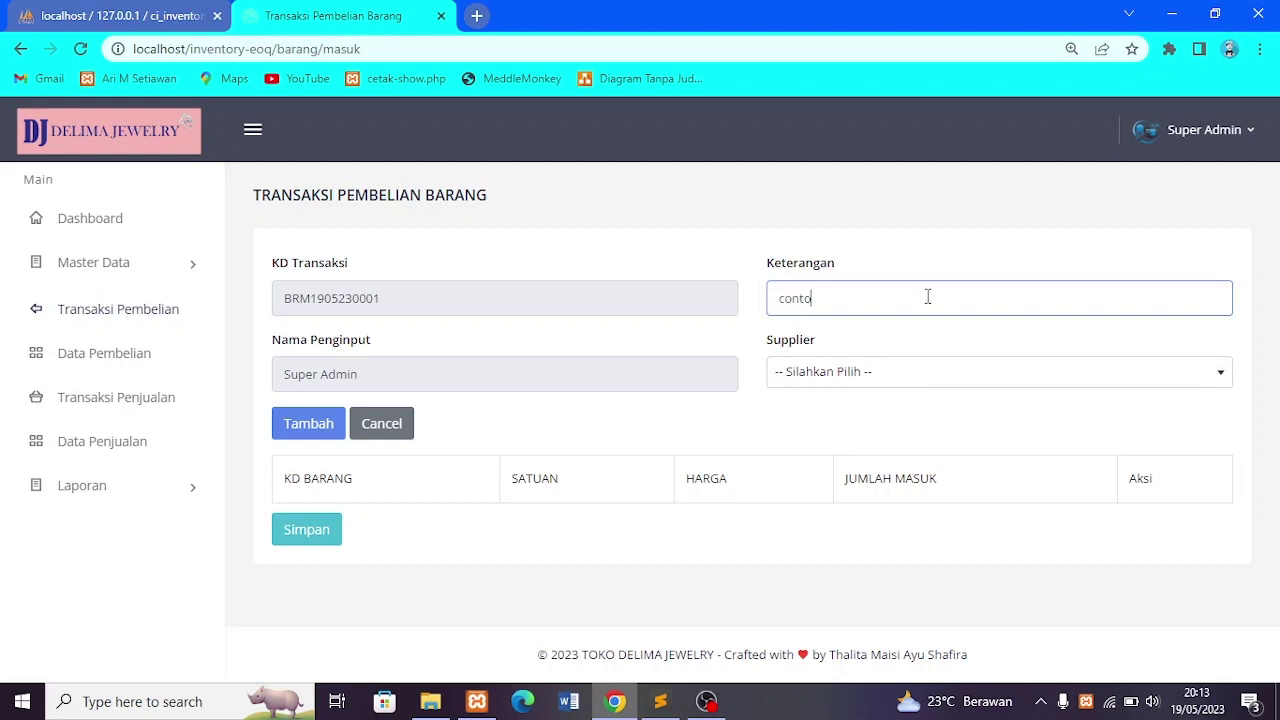
click(951, 383)
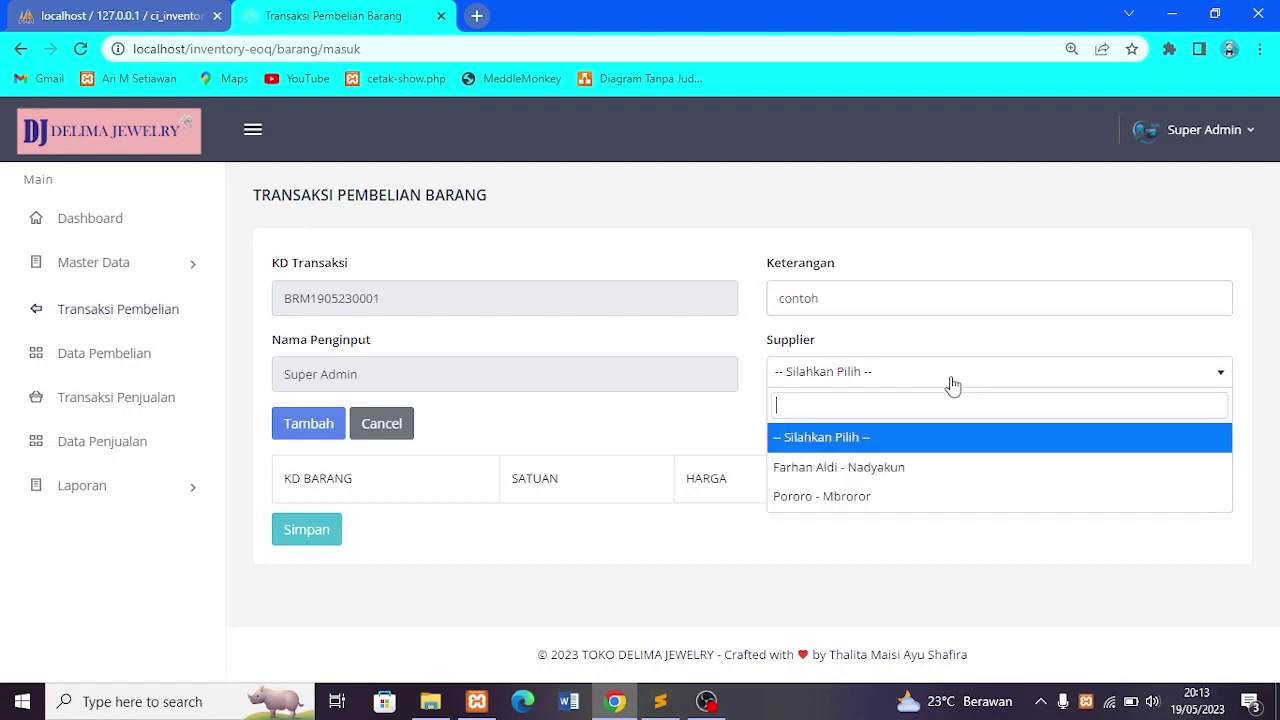
click(871, 500)
Add an item row for KD-001 - Gelang ADF with Jumlah Masuk 2 and save the purchase transaction
click(334, 430)
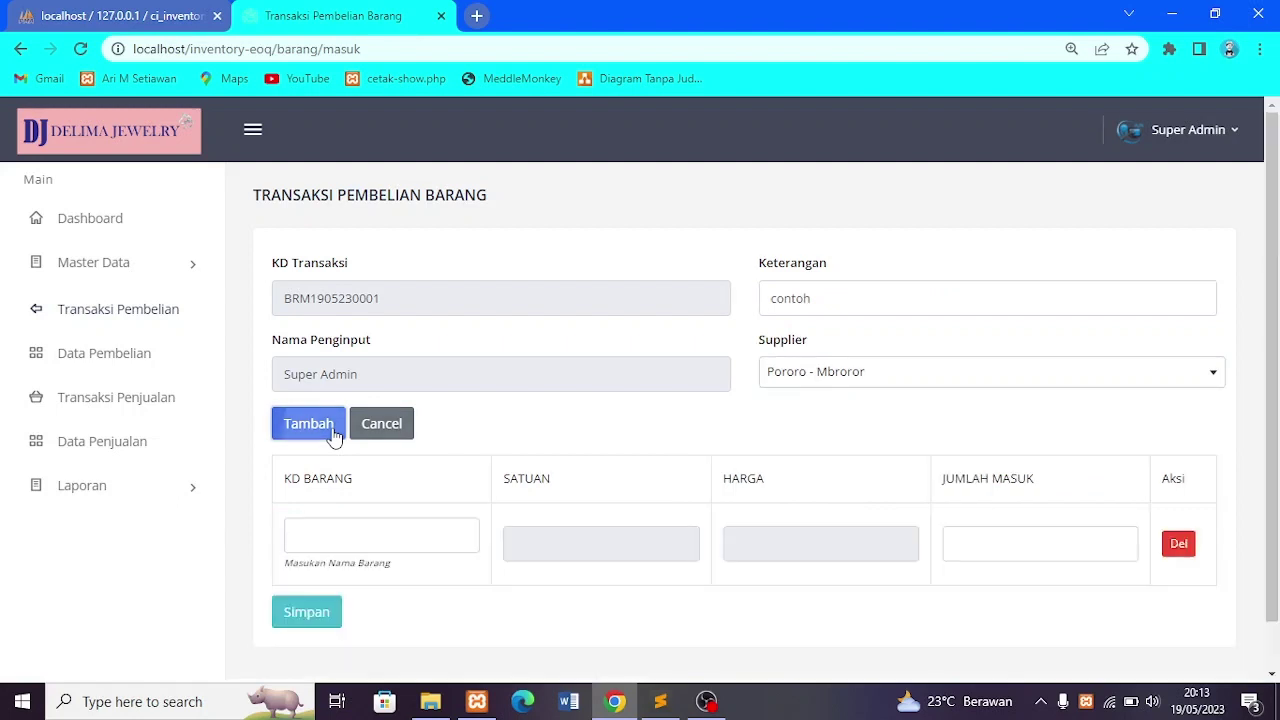
scroll(387, 430, down, 1)
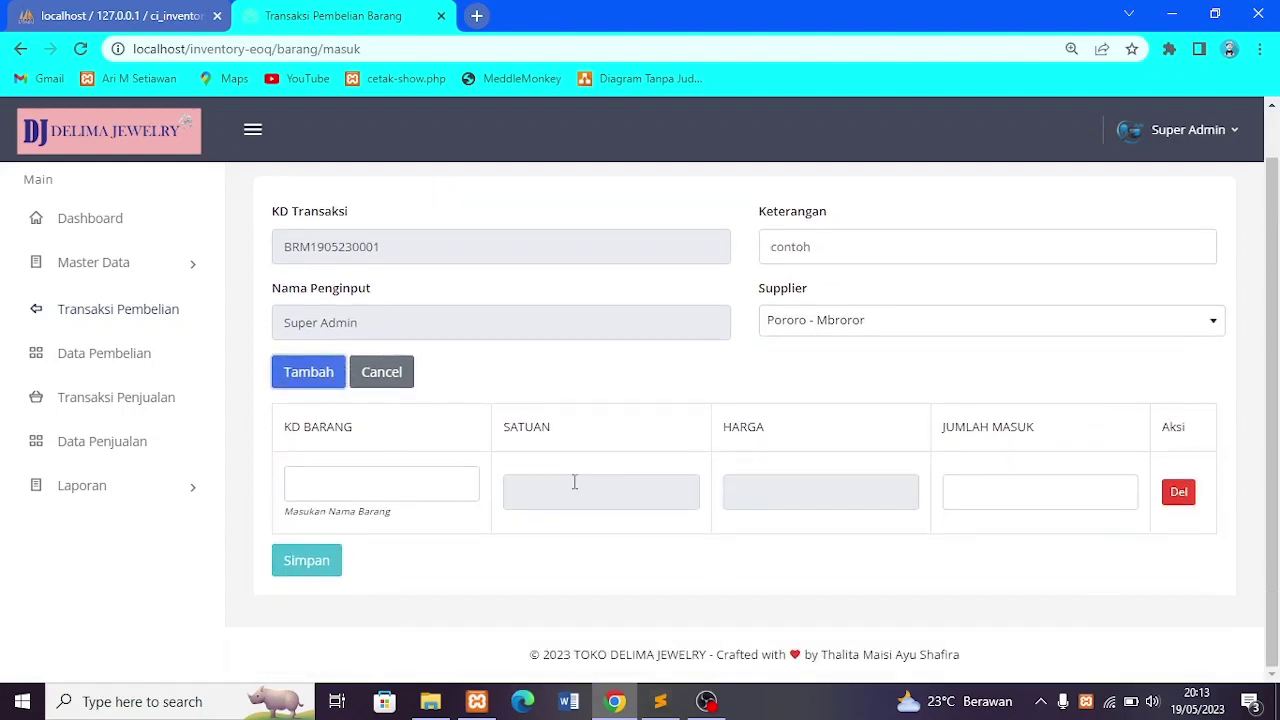
click(332, 481)
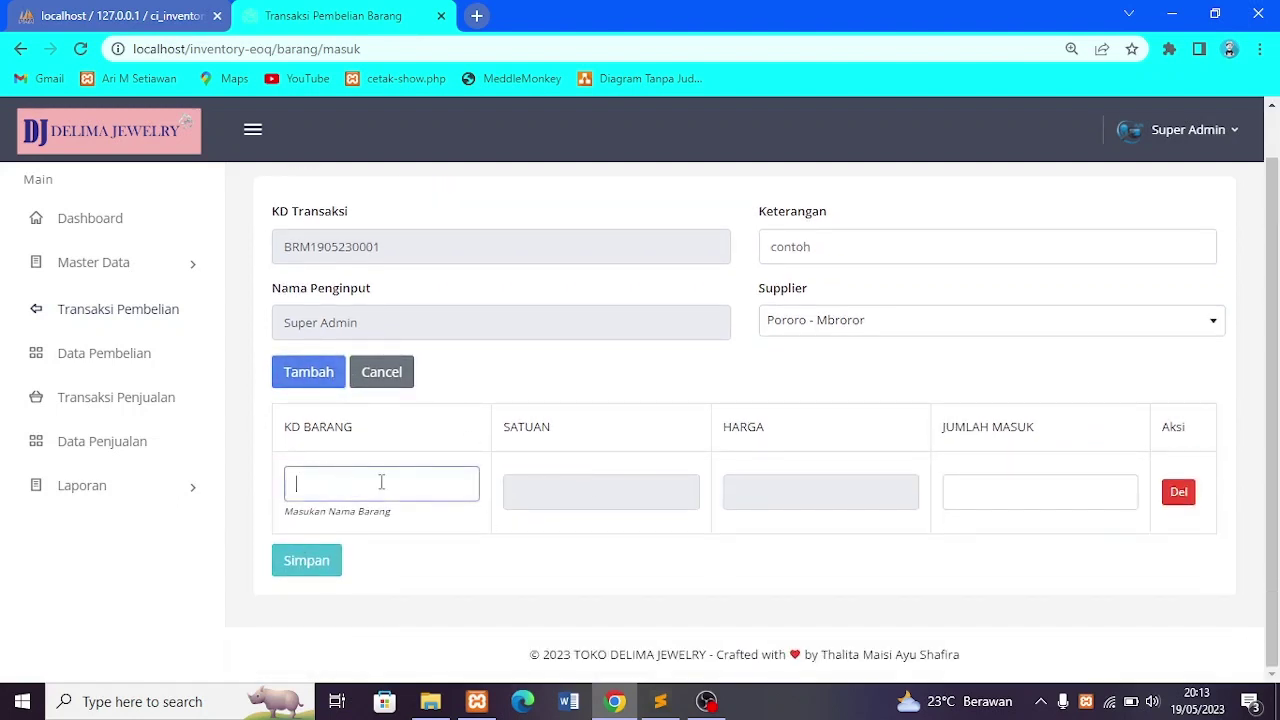
text(KD)
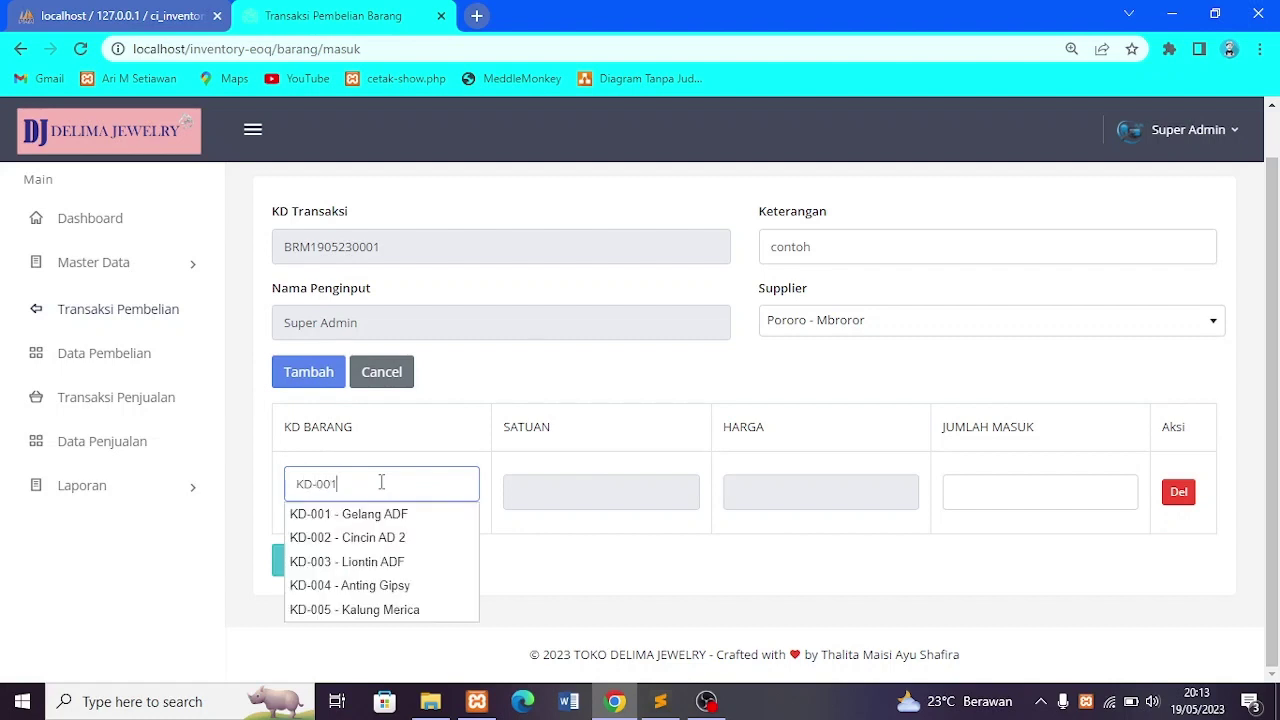
text(-001)
click(360, 513)
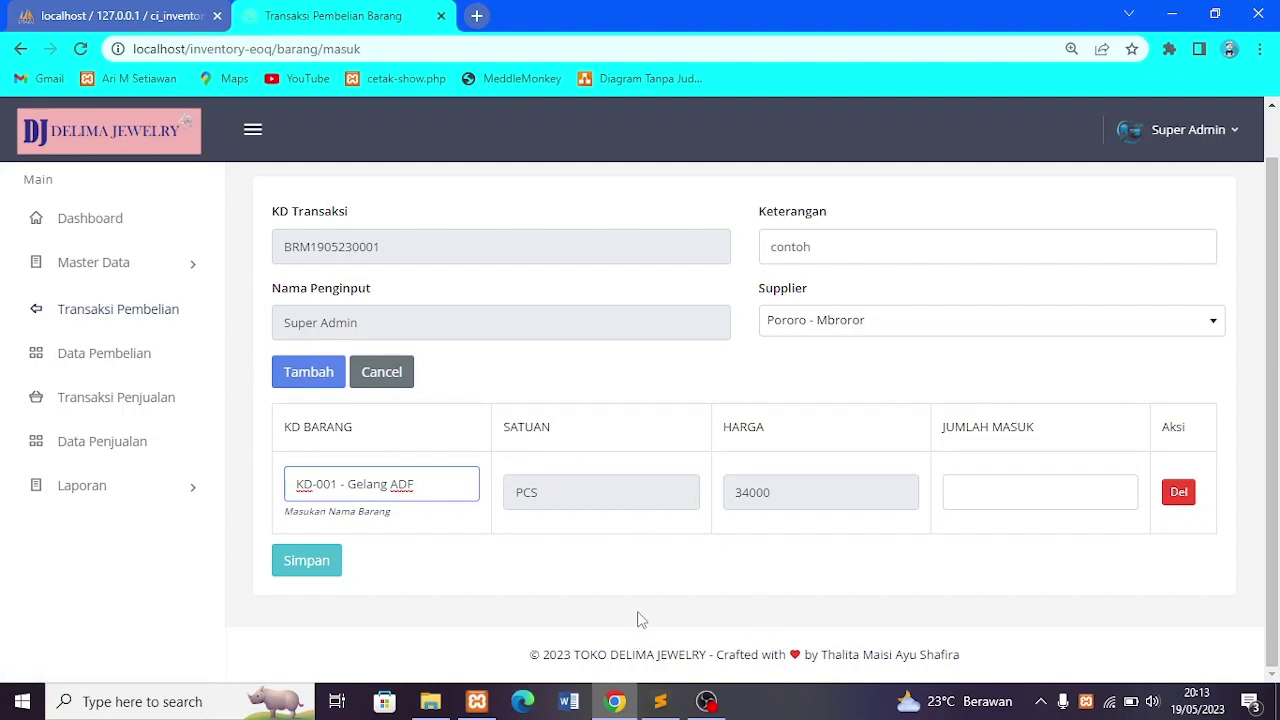
click(1037, 497)
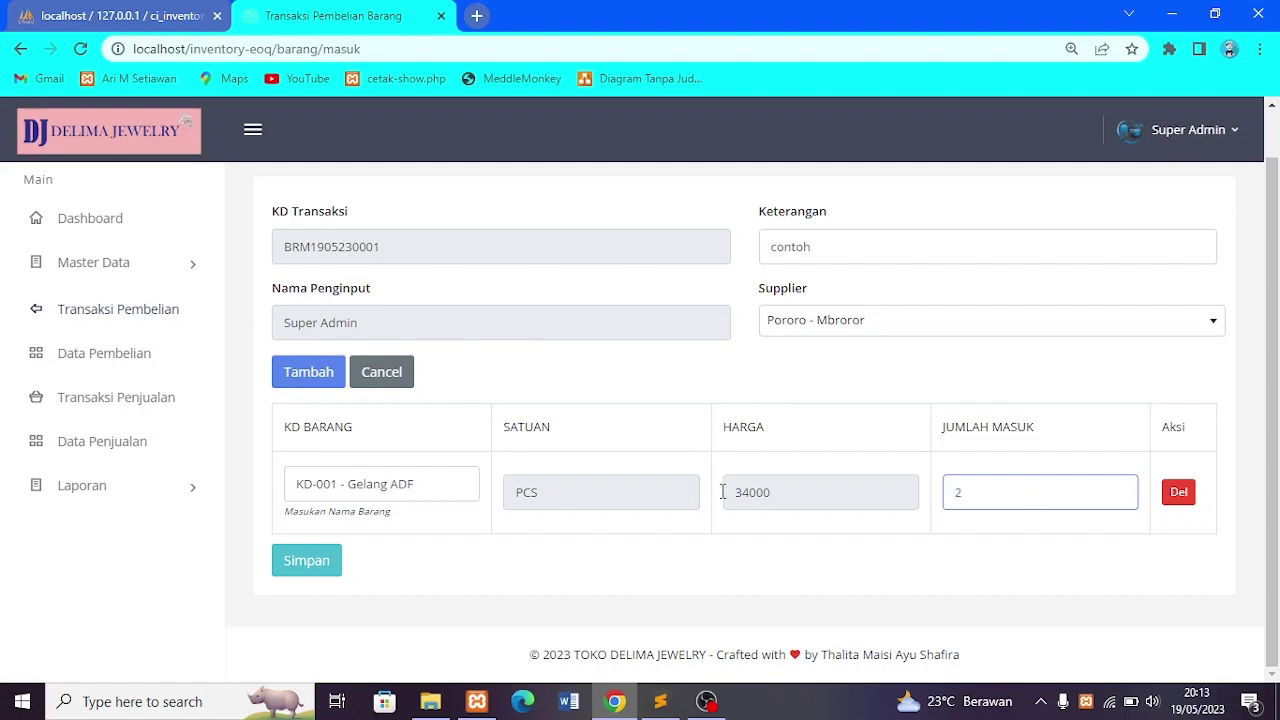
click(296, 562)
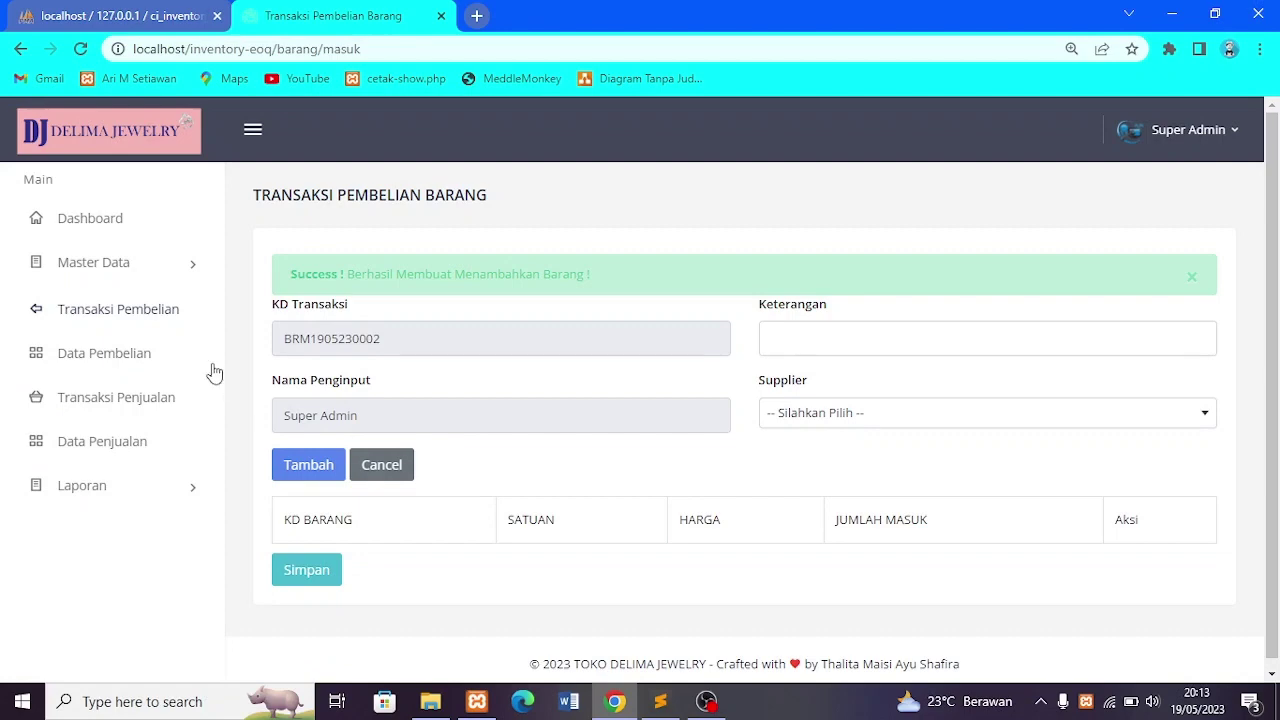
Check the stock on the Barang page and view the saved purchase's details in Data Pembelian
click(143, 272)
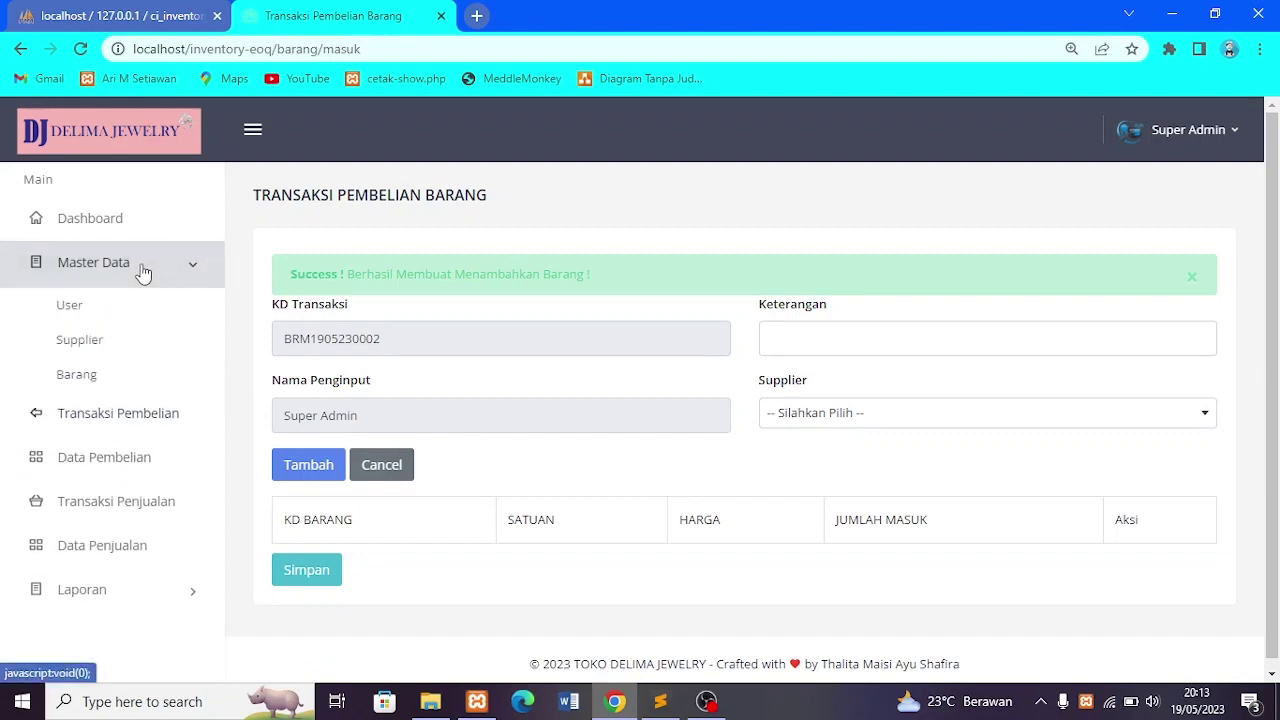
click(74, 376)
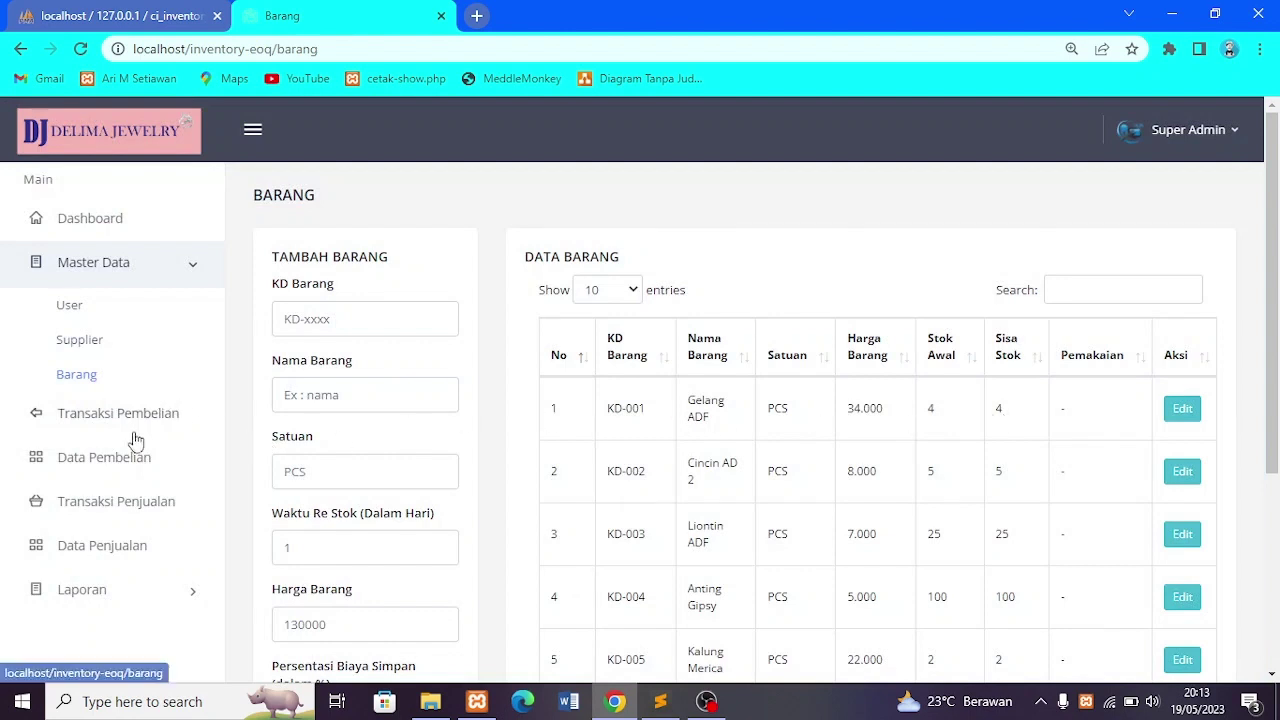
click(137, 501)
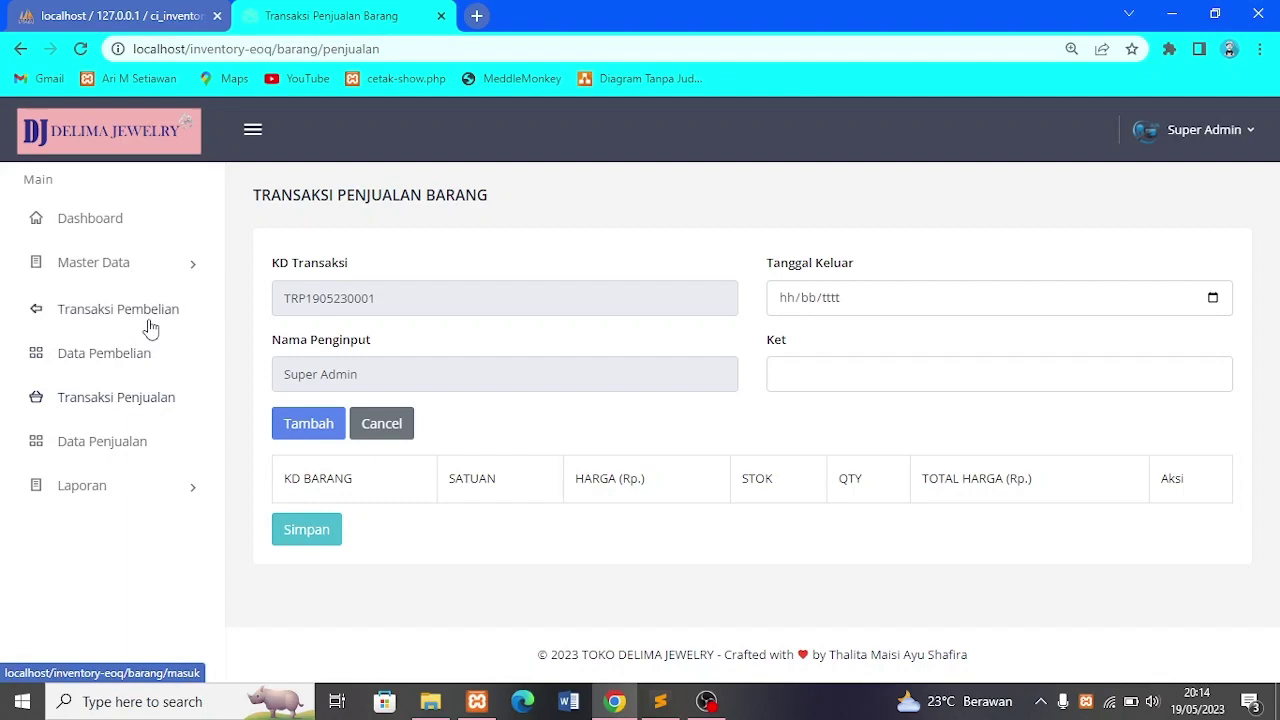
click(134, 370)
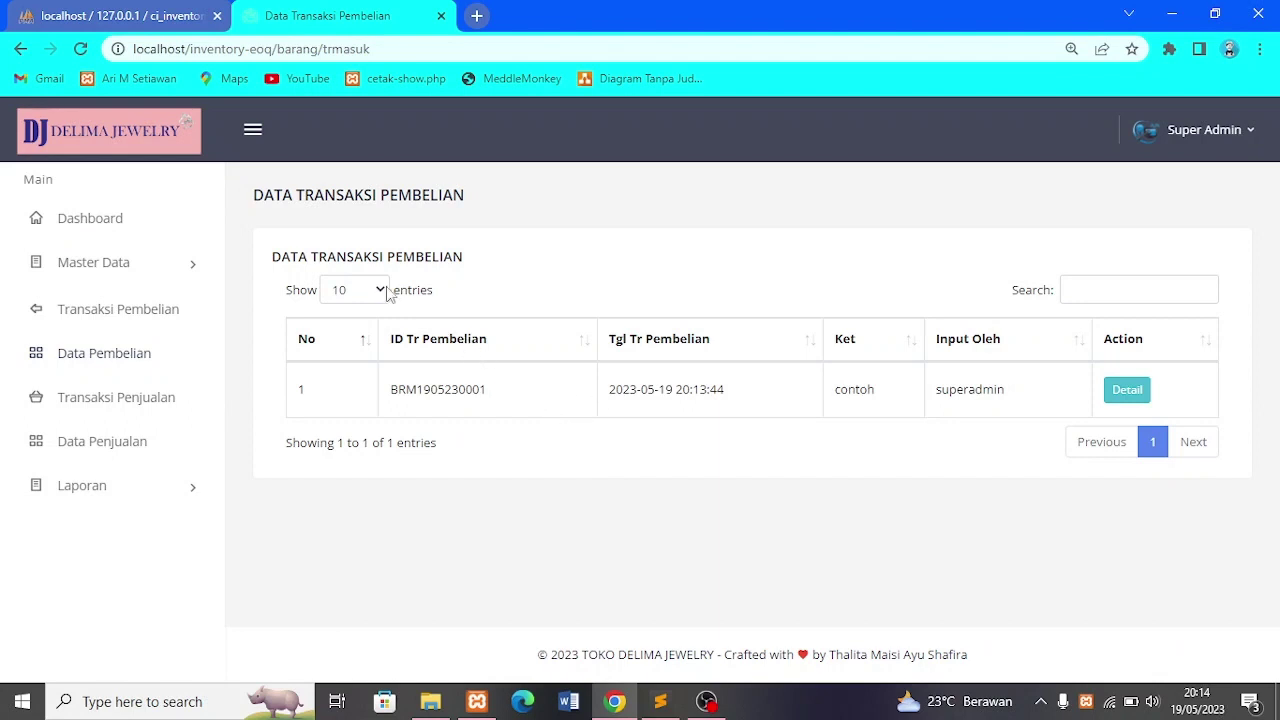
click(1115, 402)
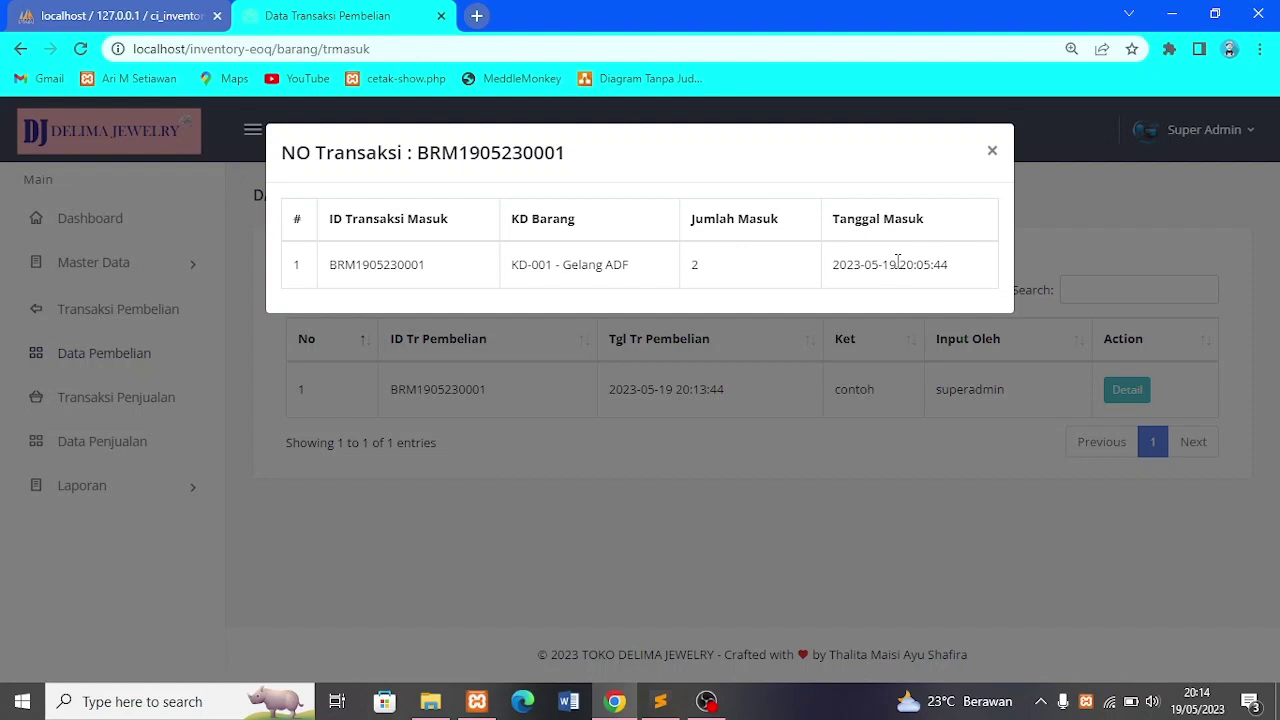
click(989, 148)
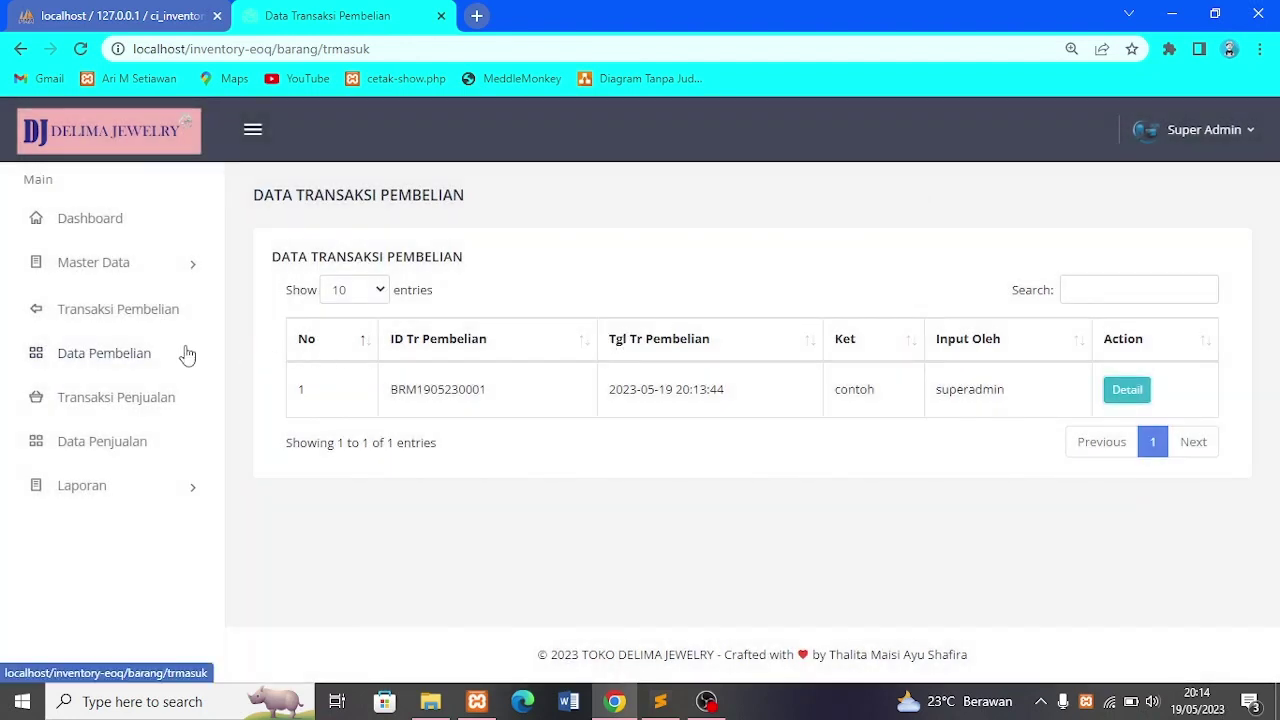
Start a sale in Transaksi Penjualan with Tanggal Keluar 19/05/2023 and Ket "contoh"
click(104, 396)
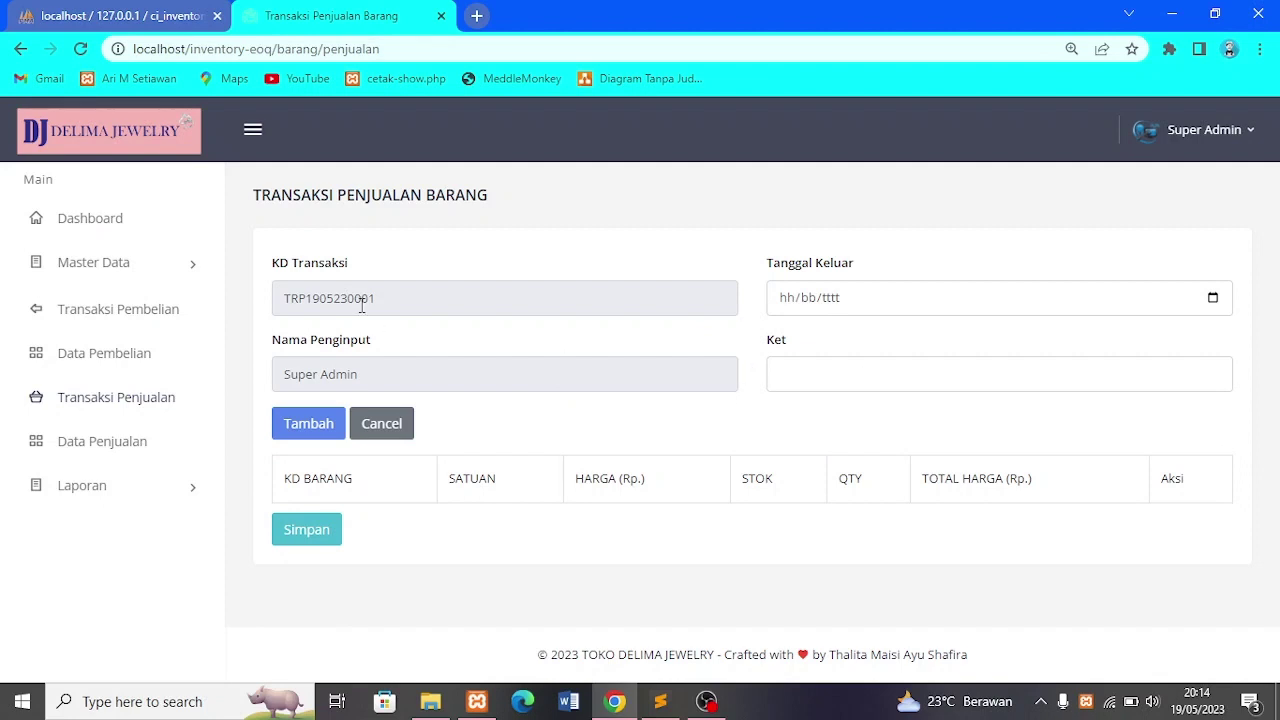
drag(290, 301, 384, 302)
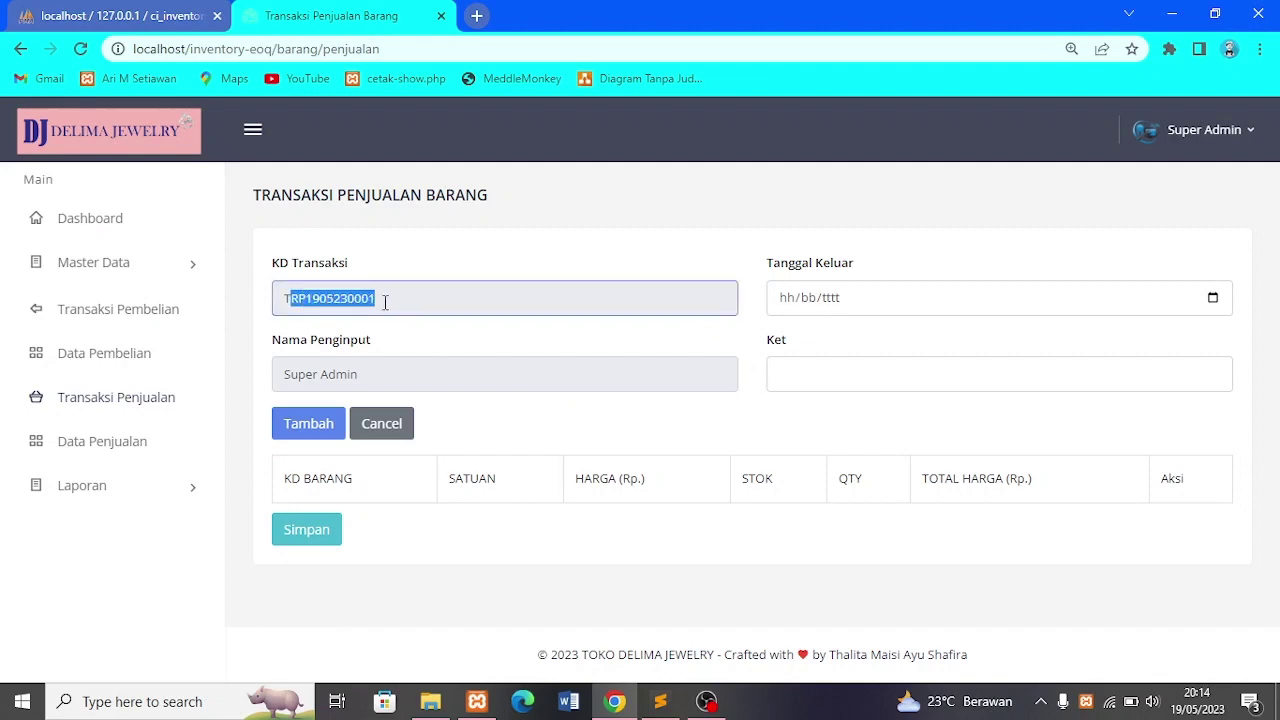
click(463, 307)
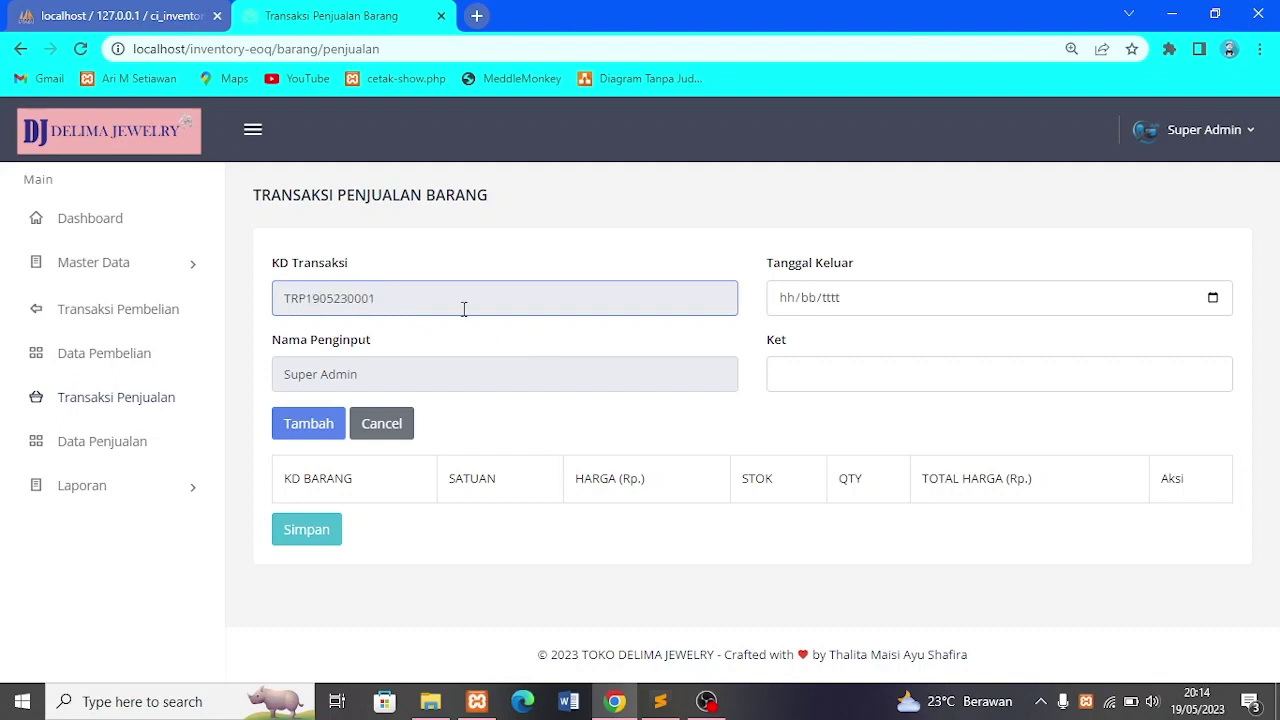
click(1013, 313)
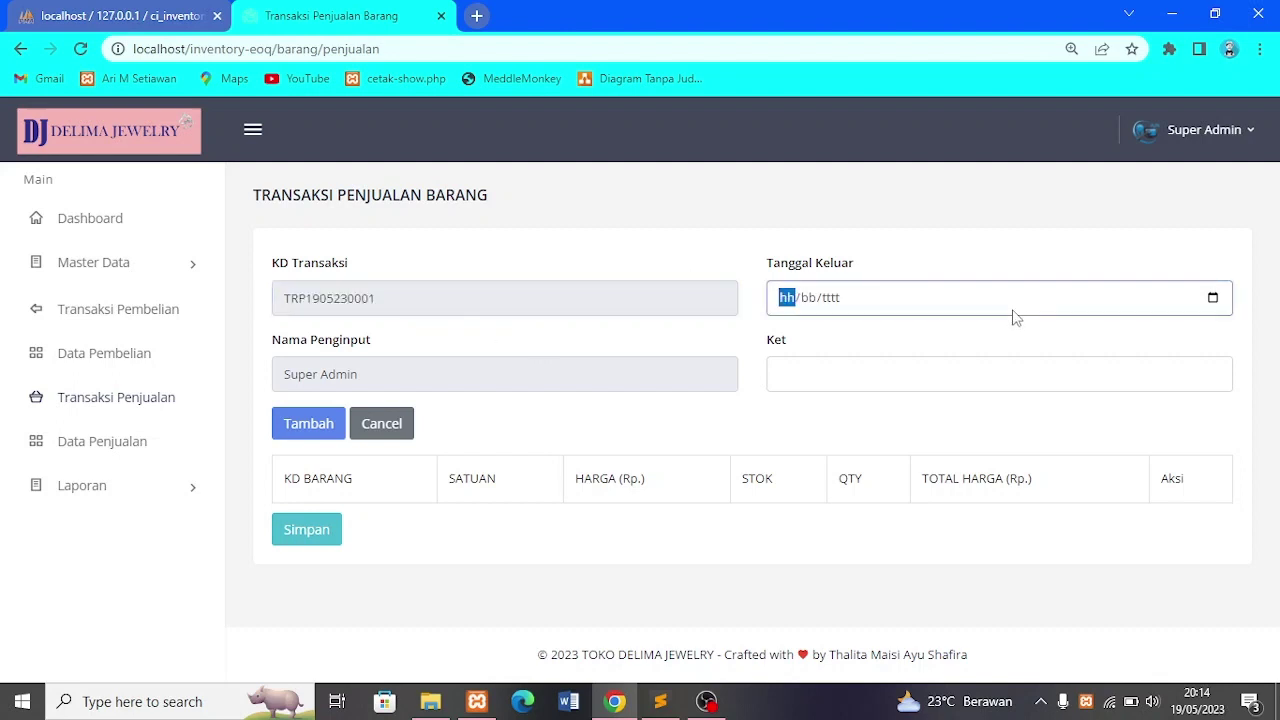
click(1214, 298)
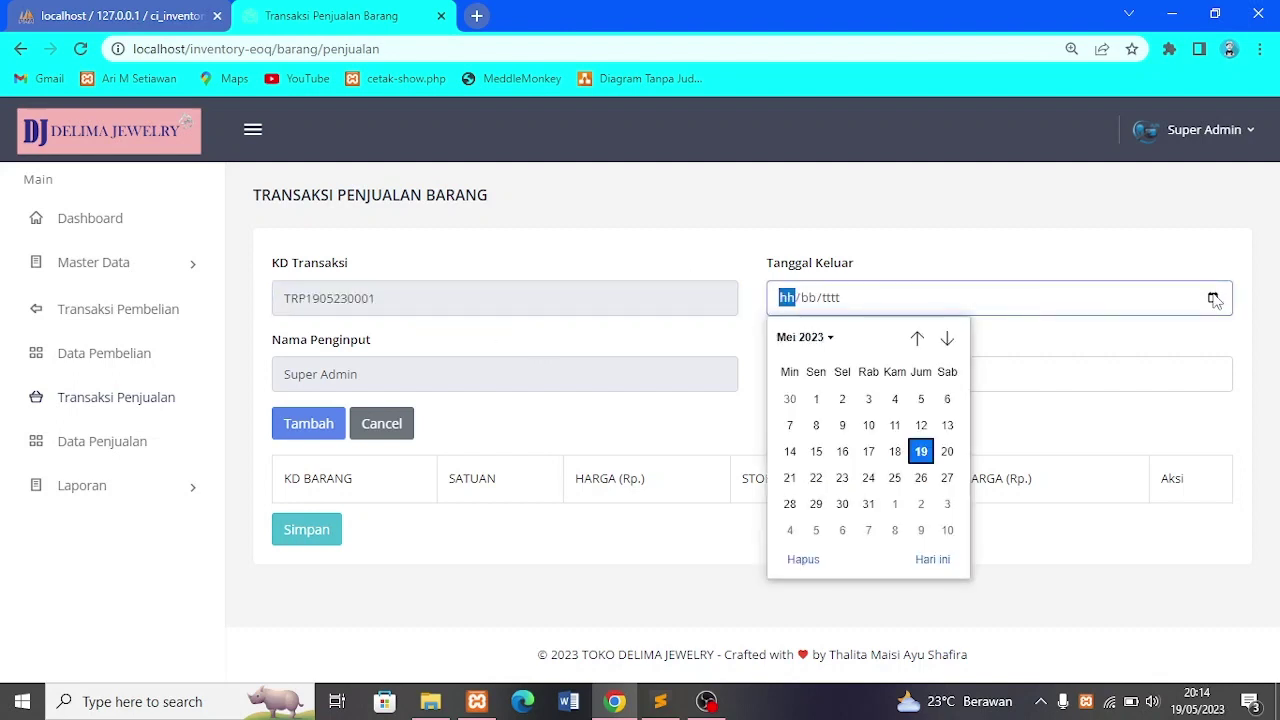
click(921, 452)
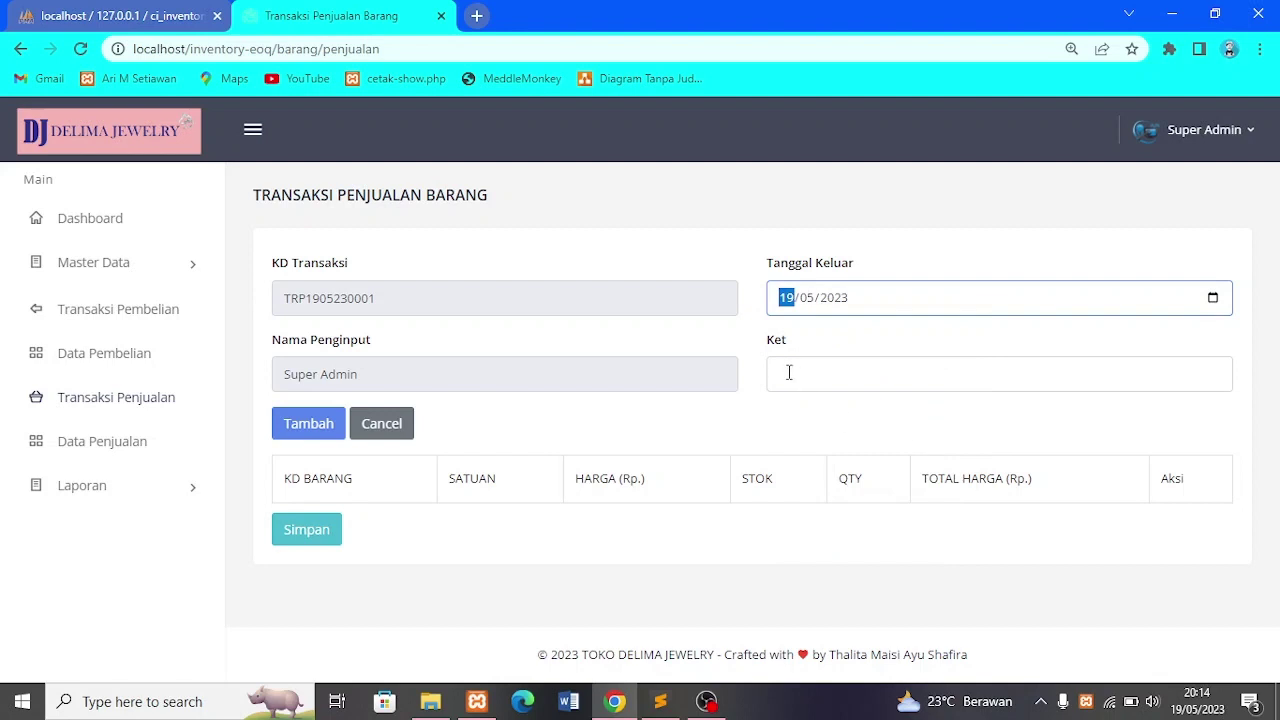
click(849, 373)
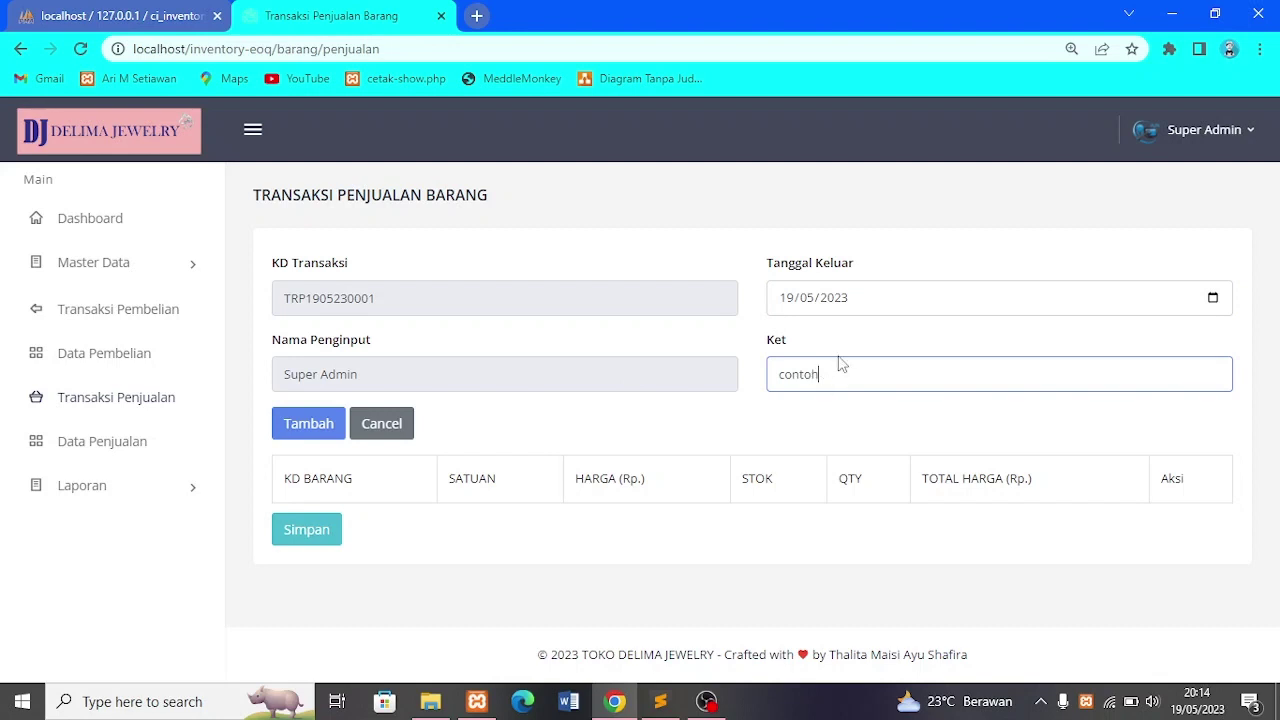
Add two item rows to the sale transaction and delete the second row
click(332, 440)
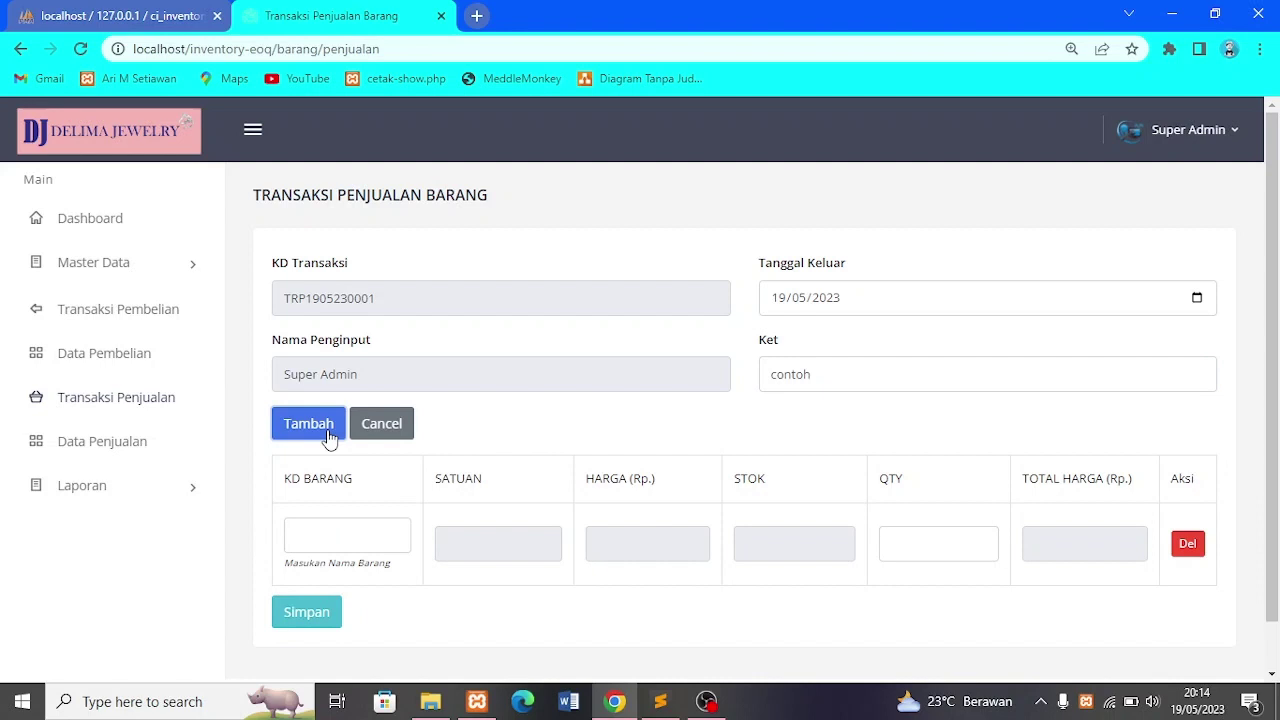
click(330, 438)
scroll(335, 436, down, 2)
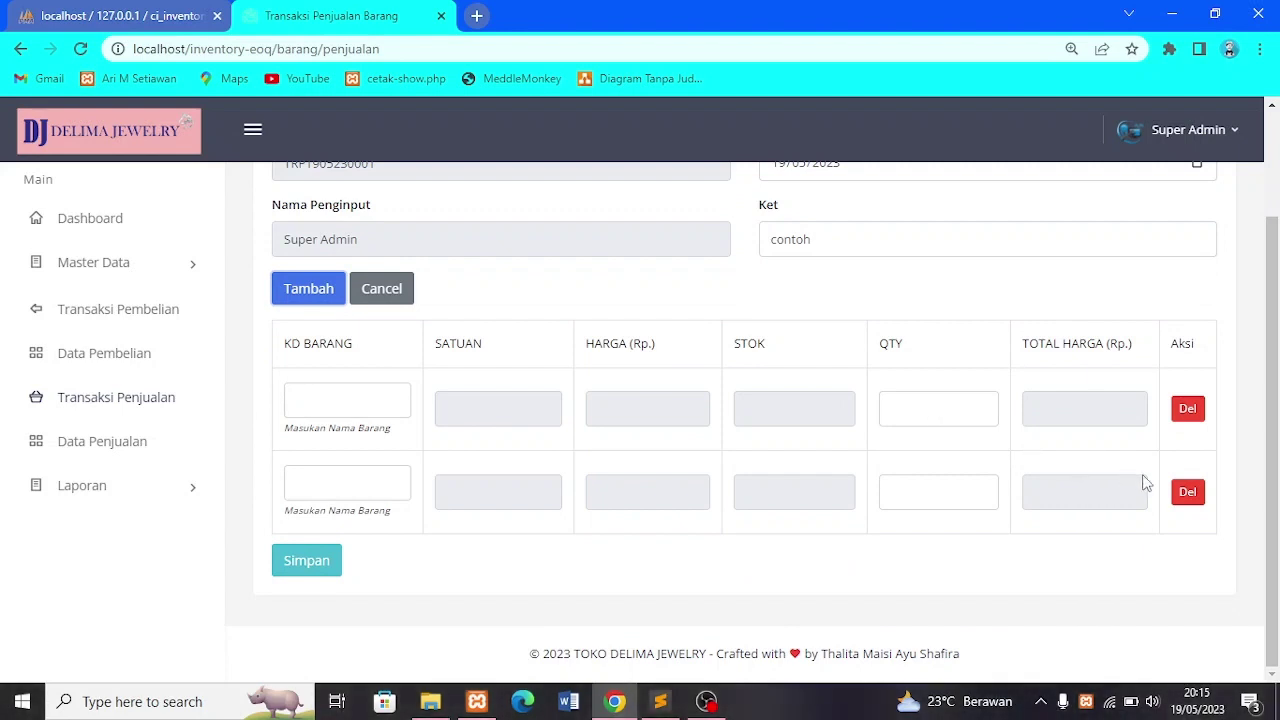
click(1193, 493)
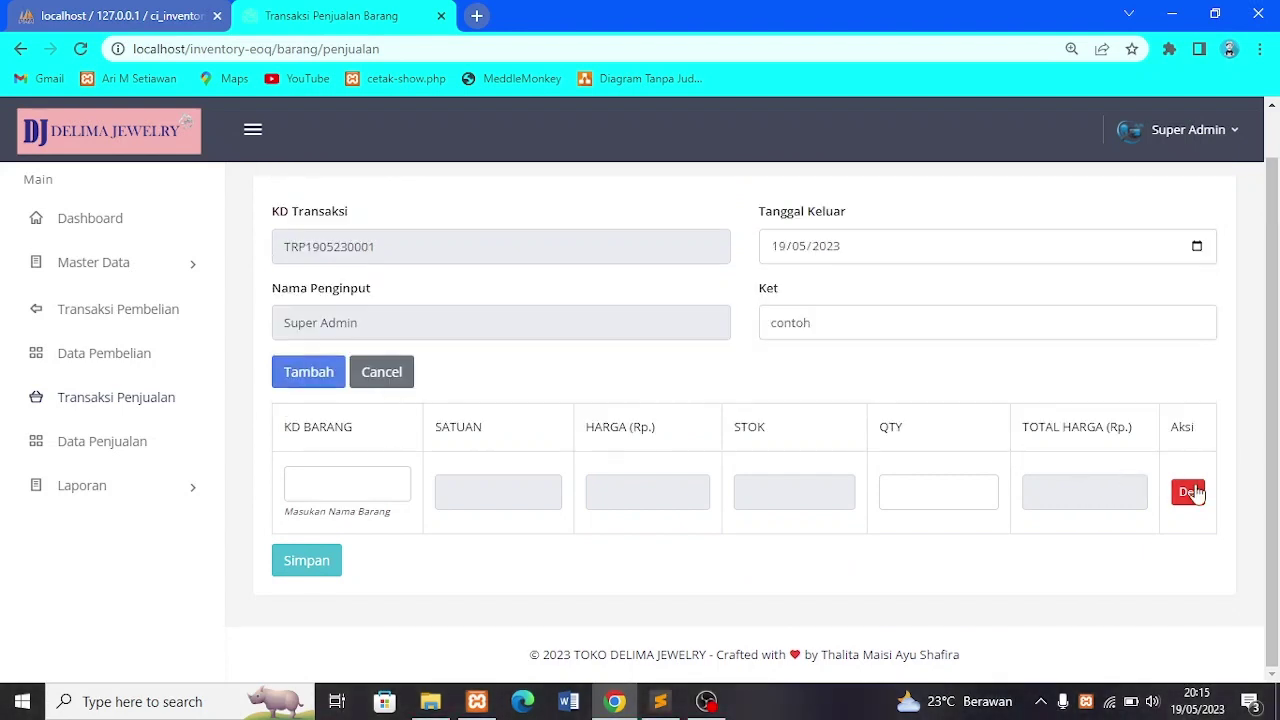
Look up "kd" in the sale's item row and choose KD-001 - Gelang ADF
click(374, 474)
text(kd)
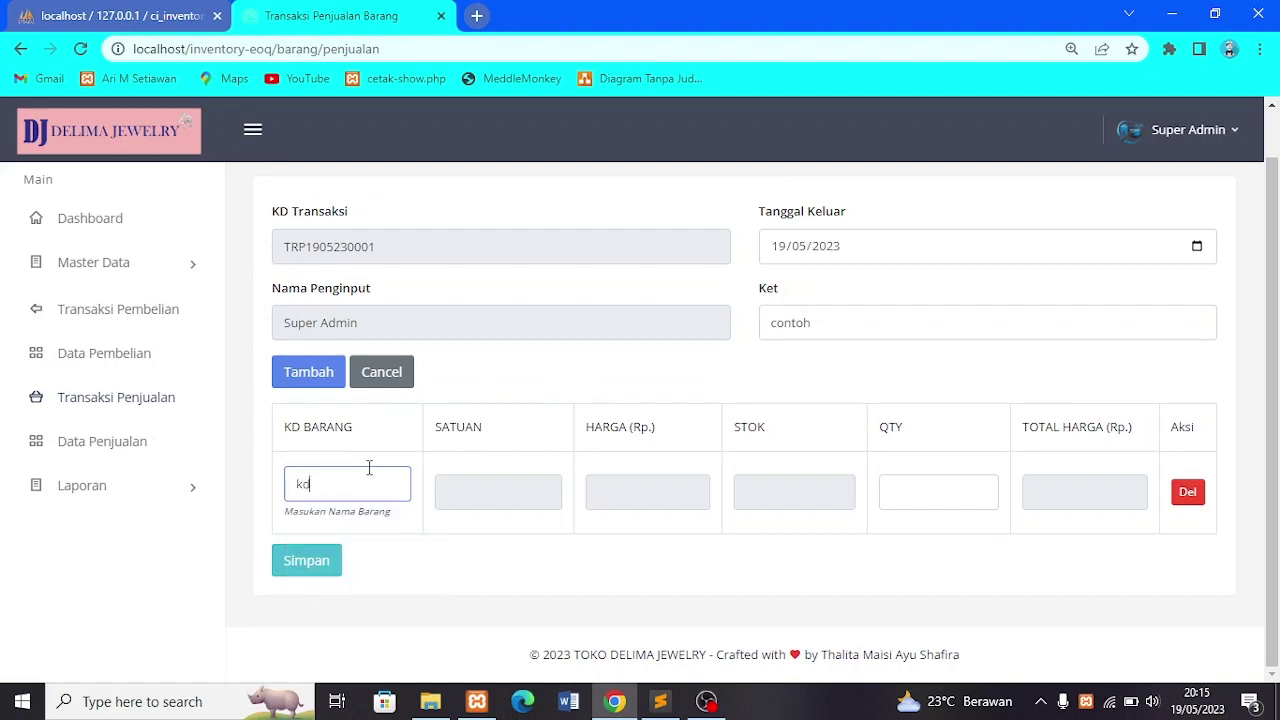
click(355, 519)
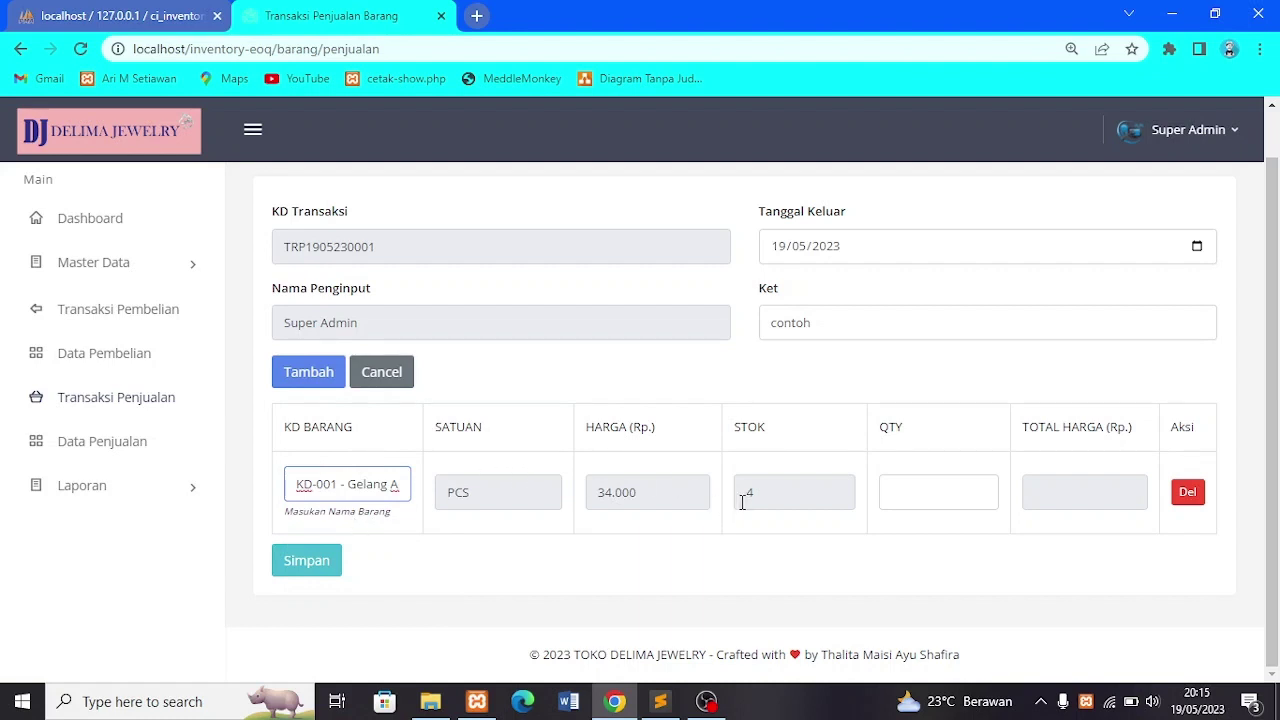
Try a Qty of 6 for the Gelang ADF row in the sale transaction
click(910, 497)
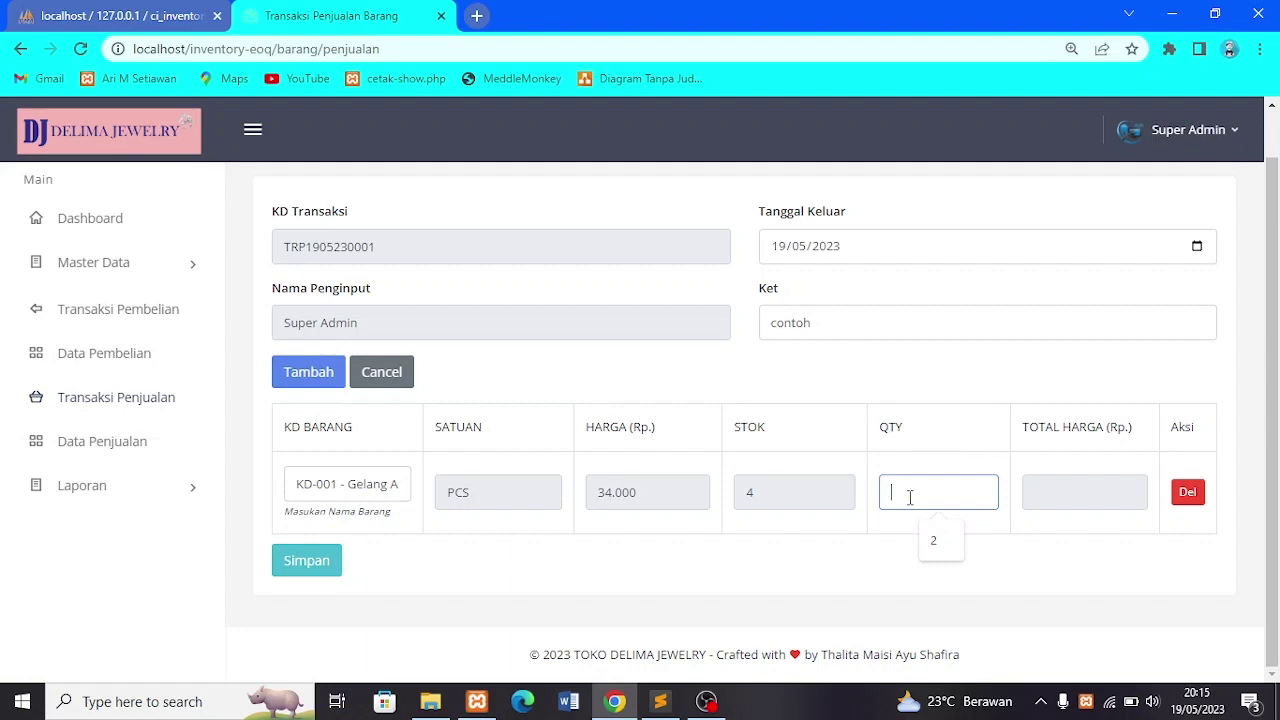
text(6)
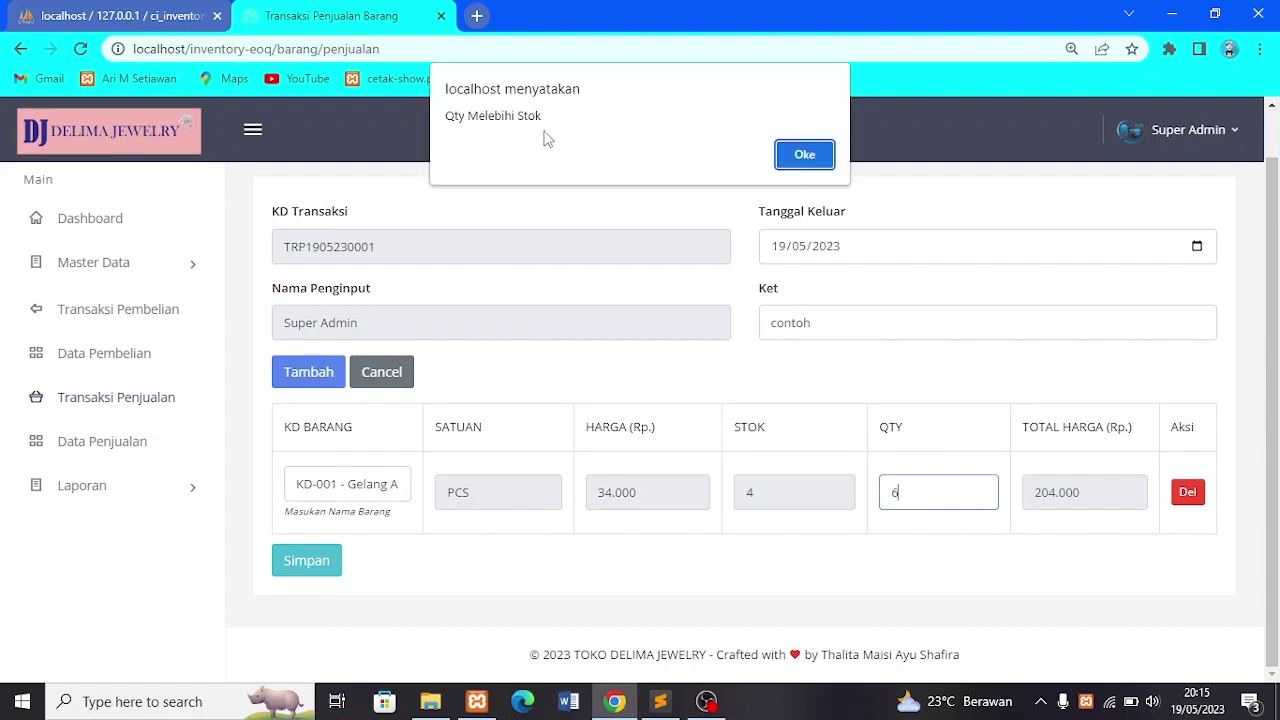
click(833, 163)
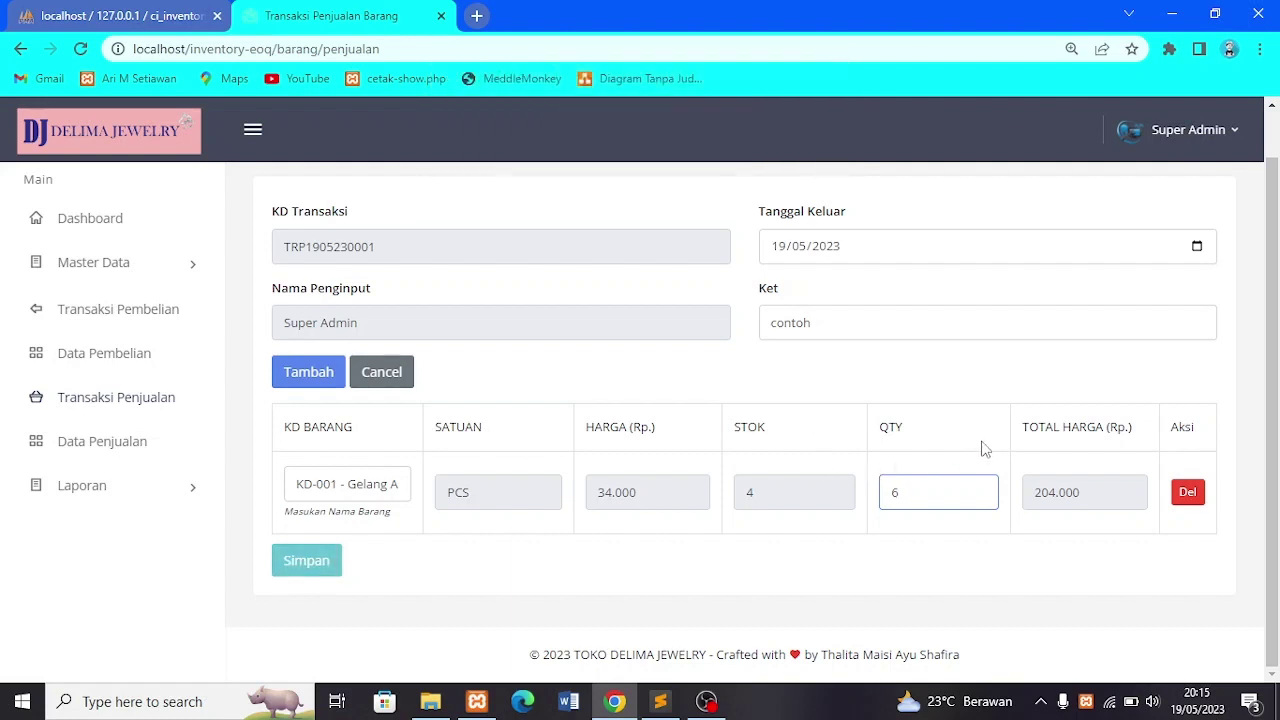
Set the Gelang ADF row's Qty to 1 and save the sale transaction
key(BackSpace)
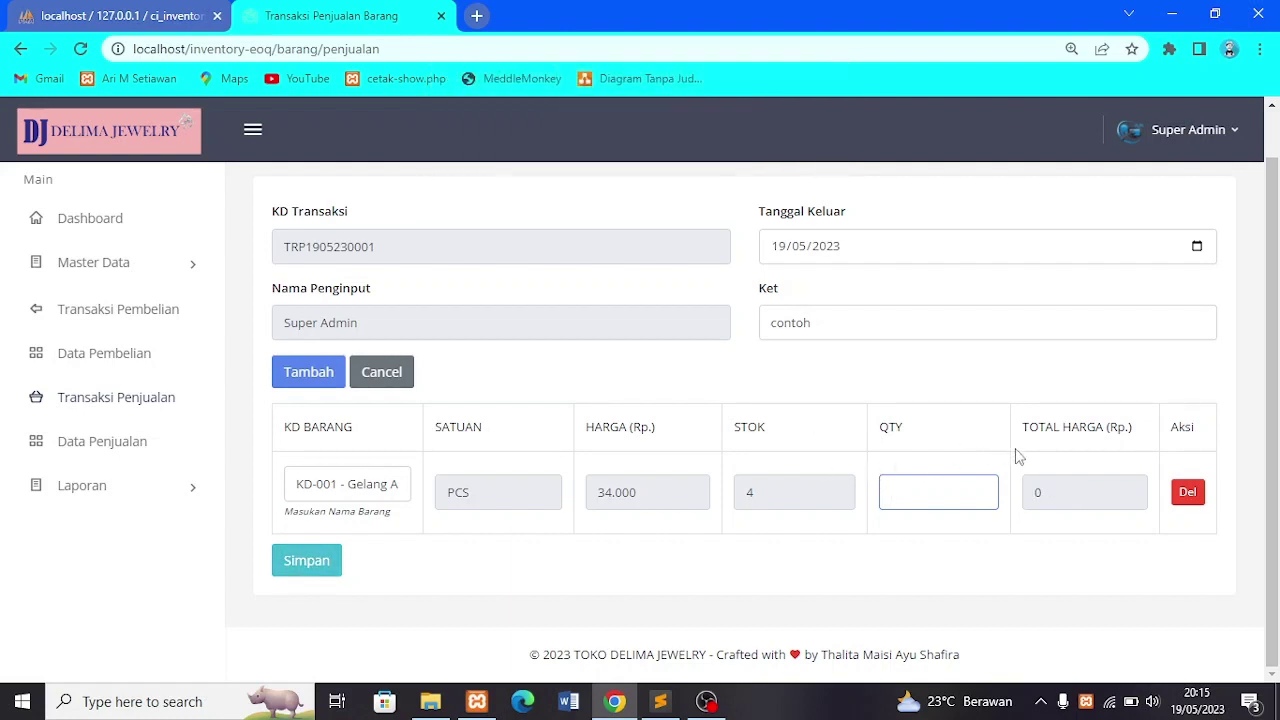
text(1)
click(279, 566)
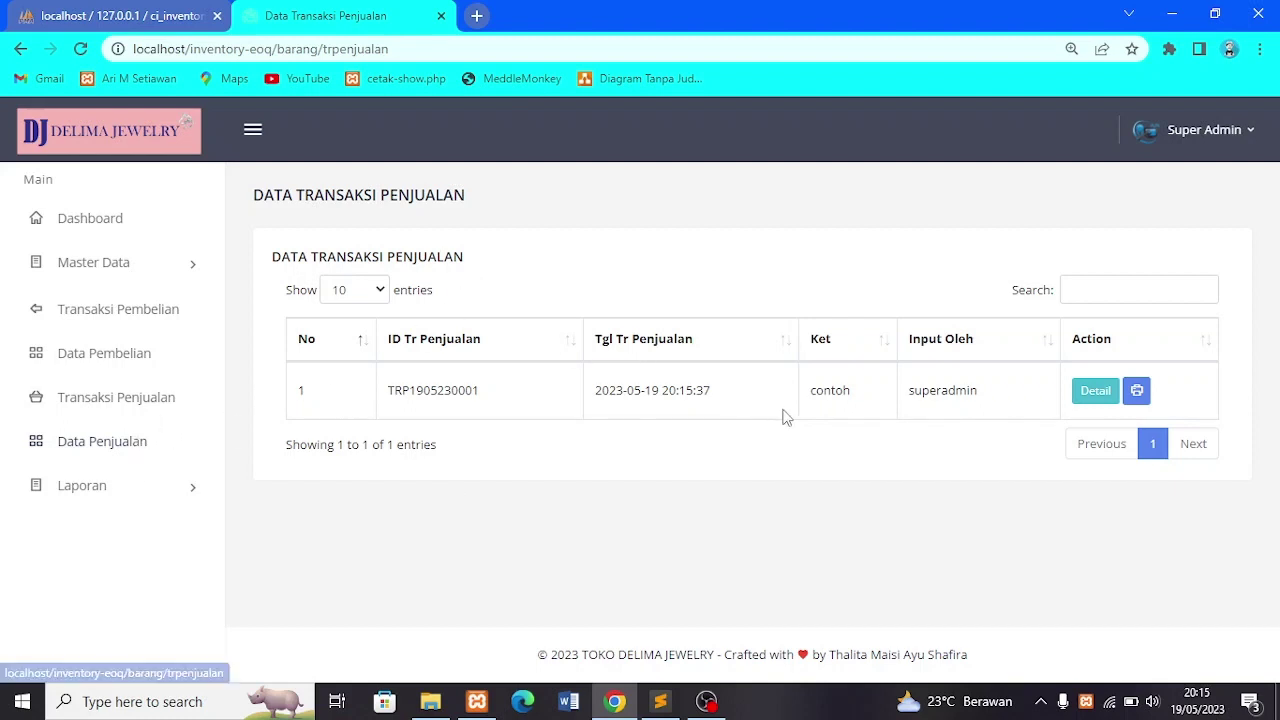
View the sale's details in Data Penjualan, and open its printable invoice to examine the shop name, sale date and Bill To fields
click(1076, 395)
click(962, 418)
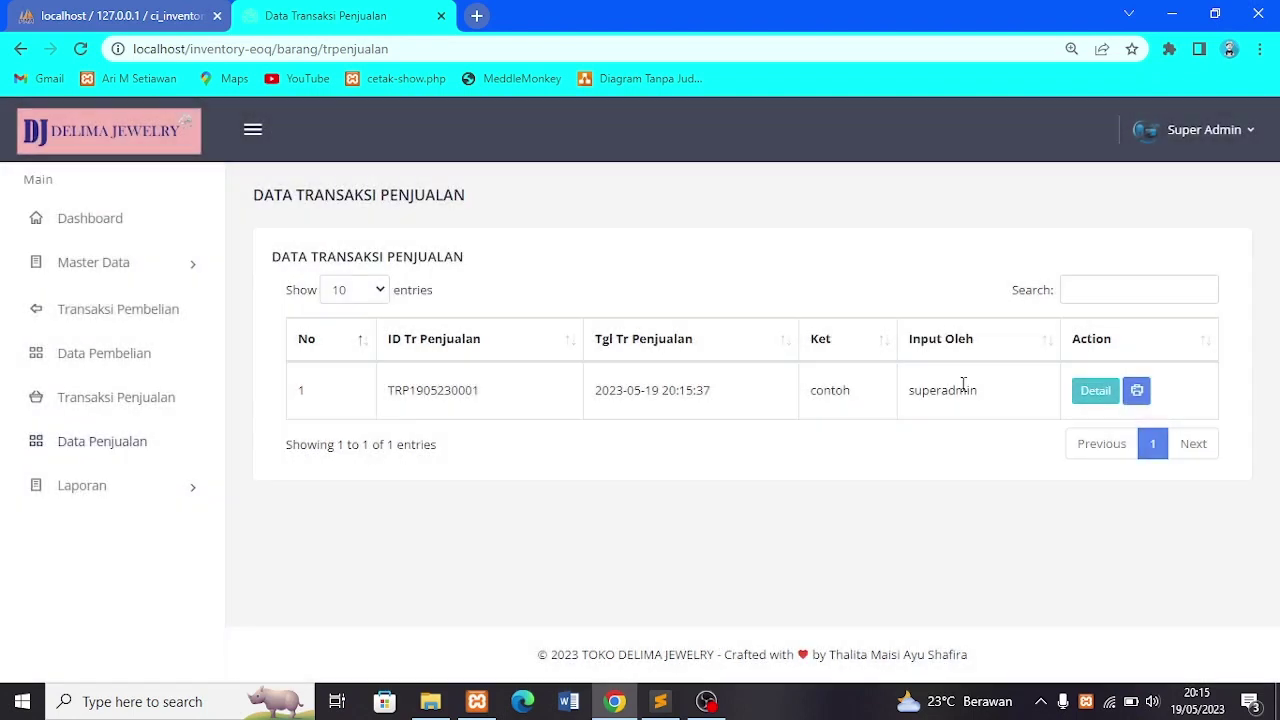
click(1135, 393)
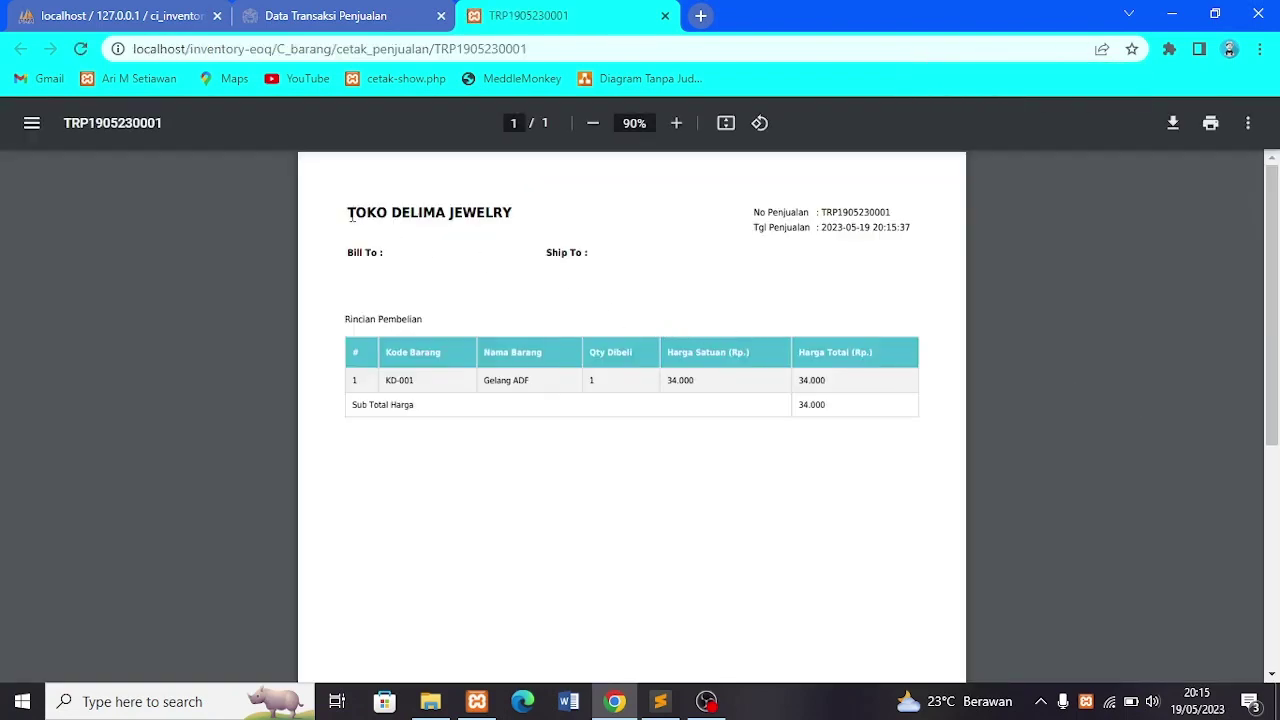
drag(348, 212, 522, 217)
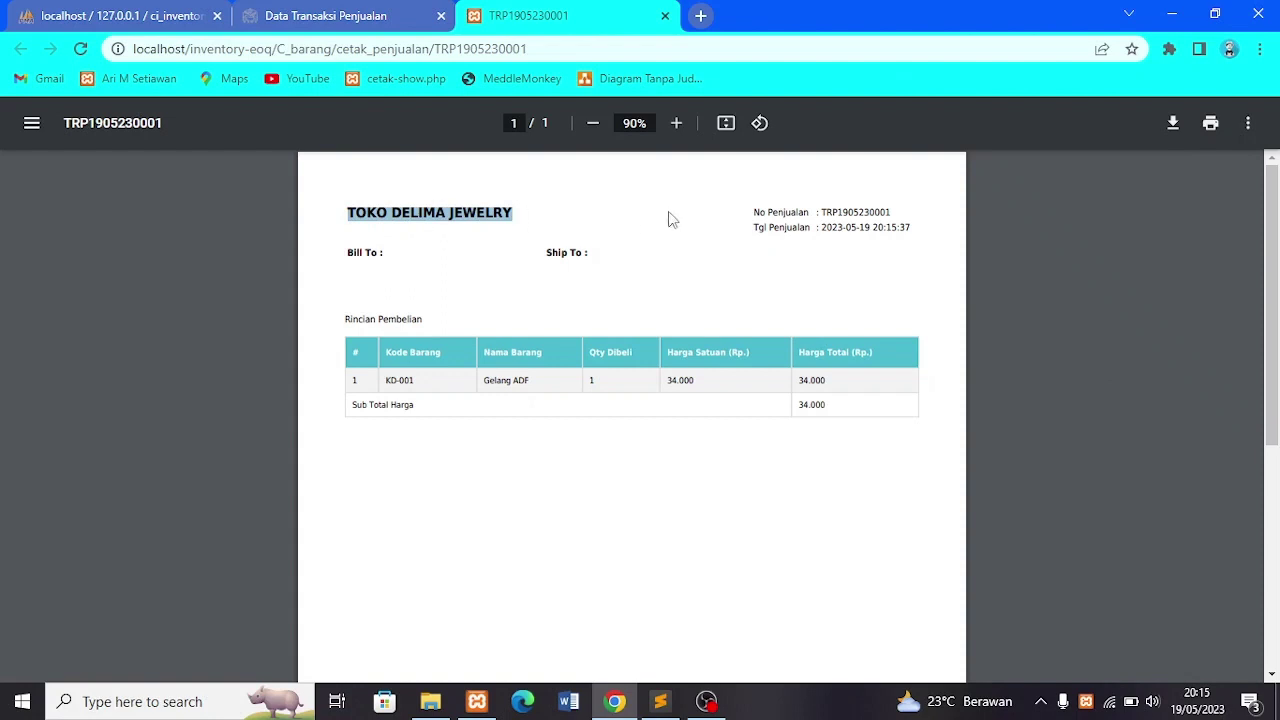
drag(750, 230, 863, 243)
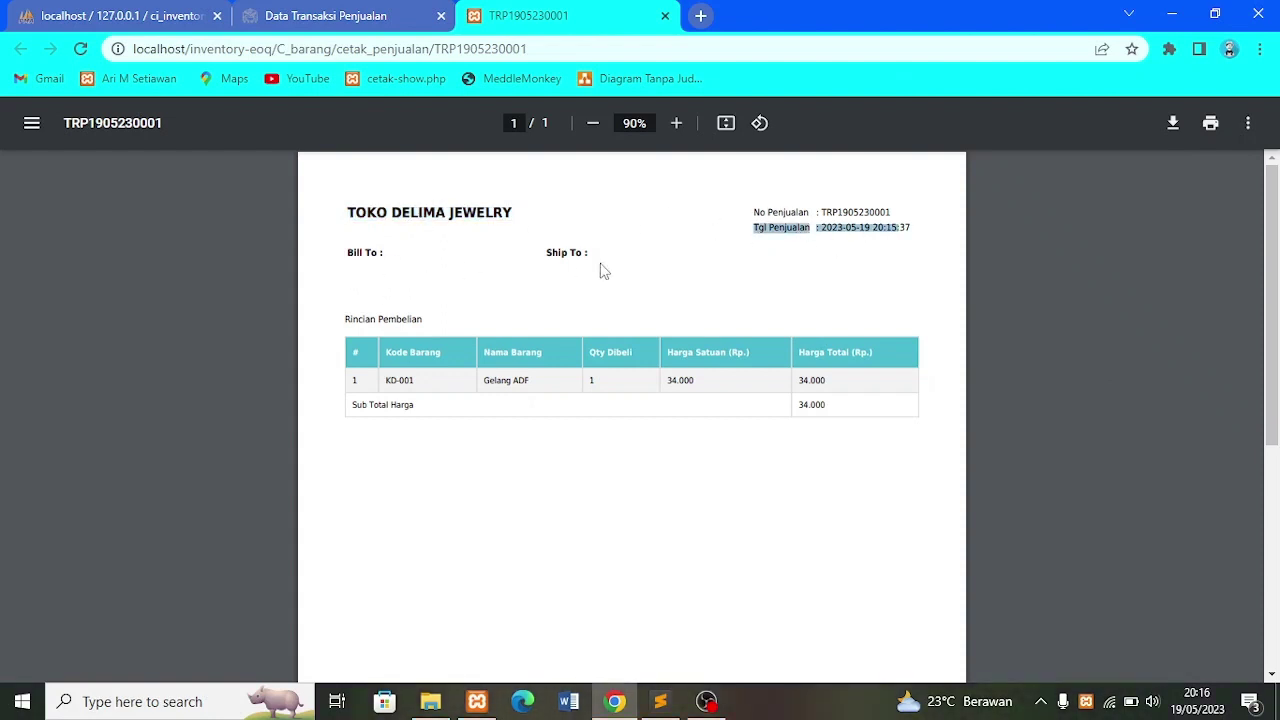
click(407, 259)
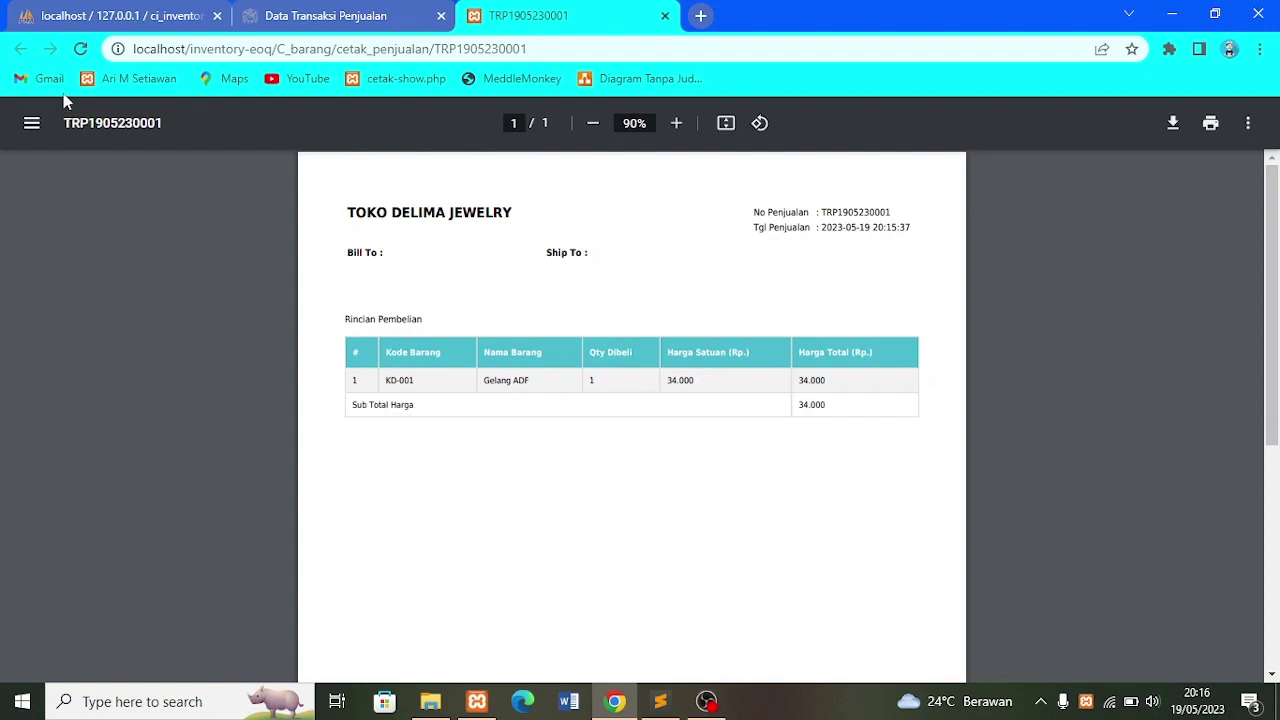
Close the sale invoice, open the Lap Barang stock report, and view its printable version before closing it
click(665, 15)
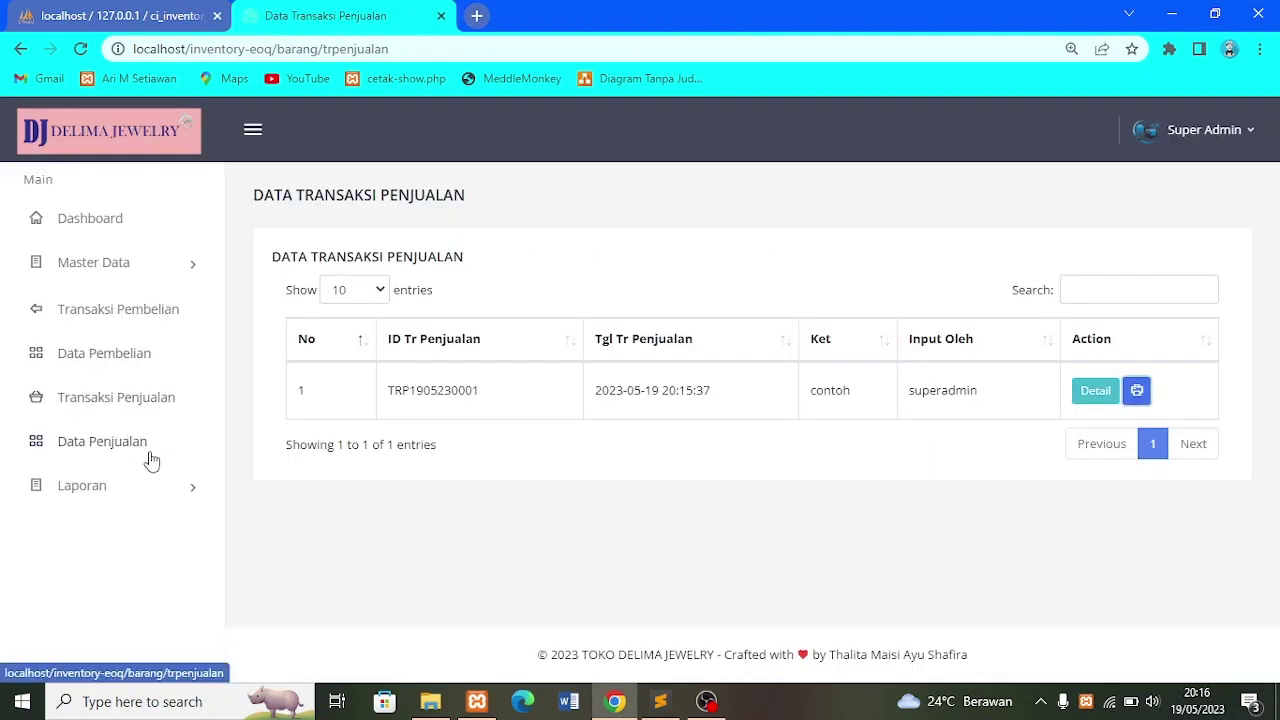
click(143, 490)
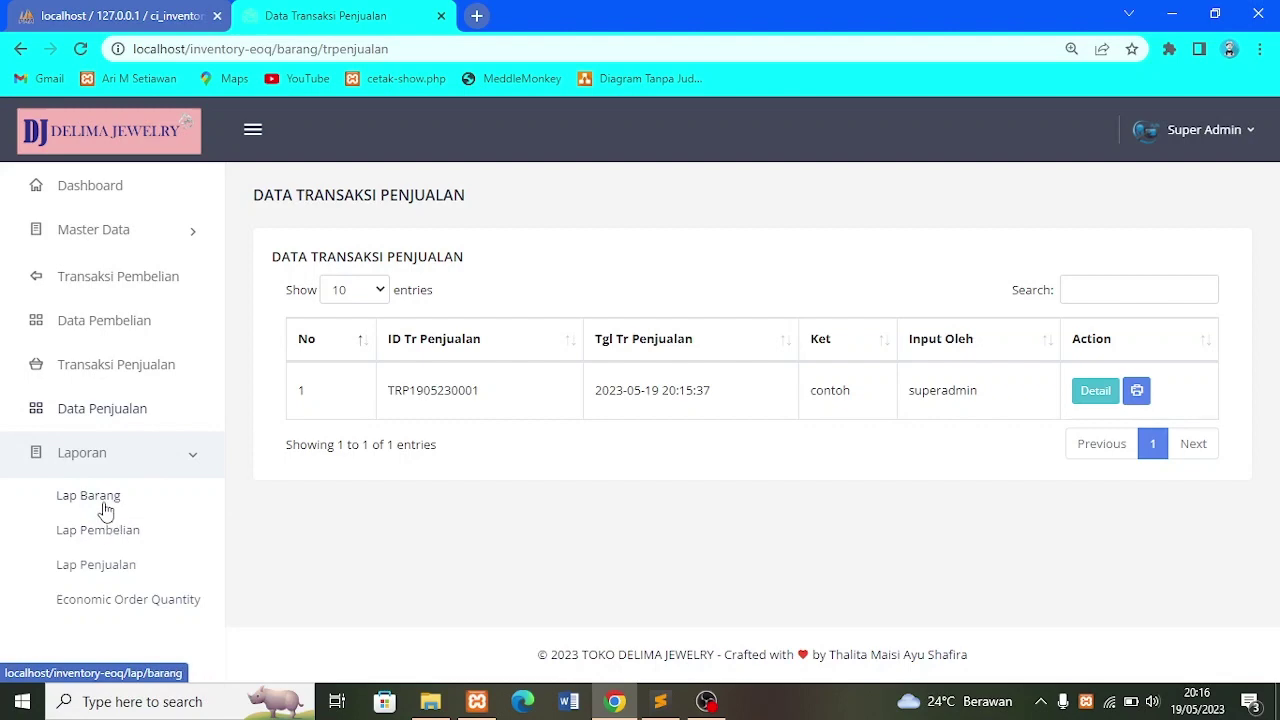
click(102, 500)
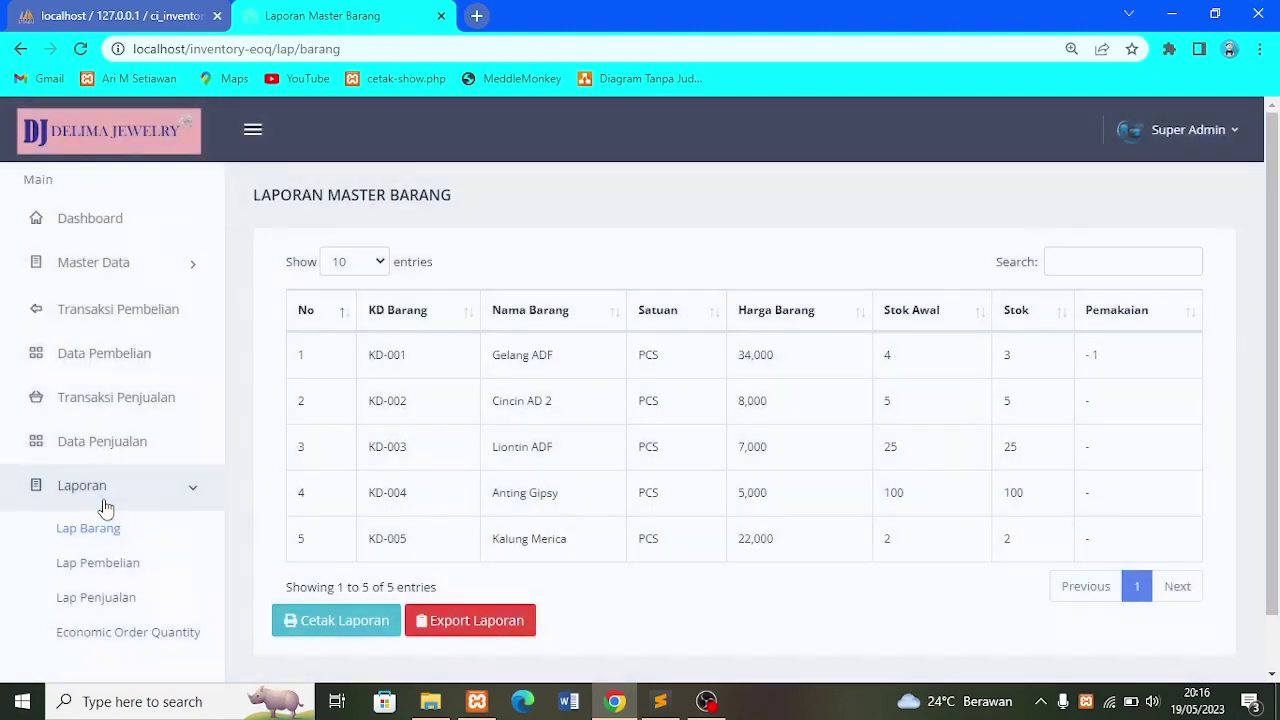
scroll(391, 460, down, 2)
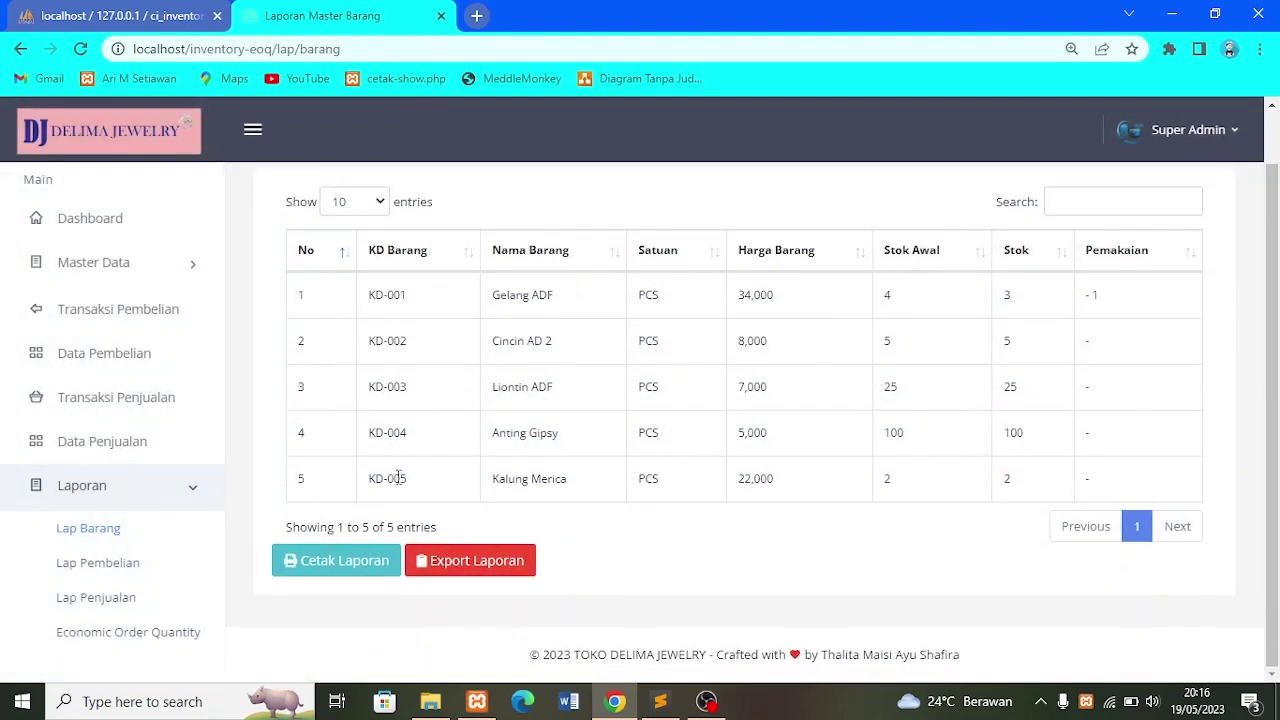
click(345, 562)
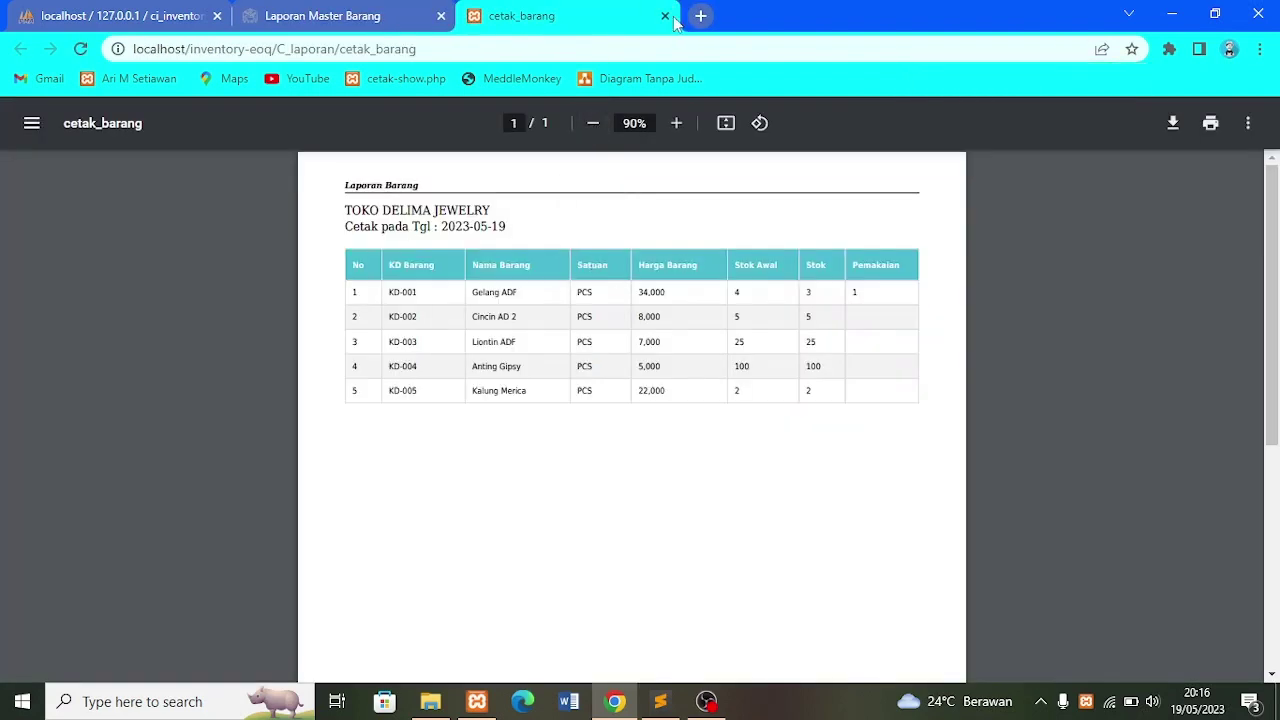
click(665, 16)
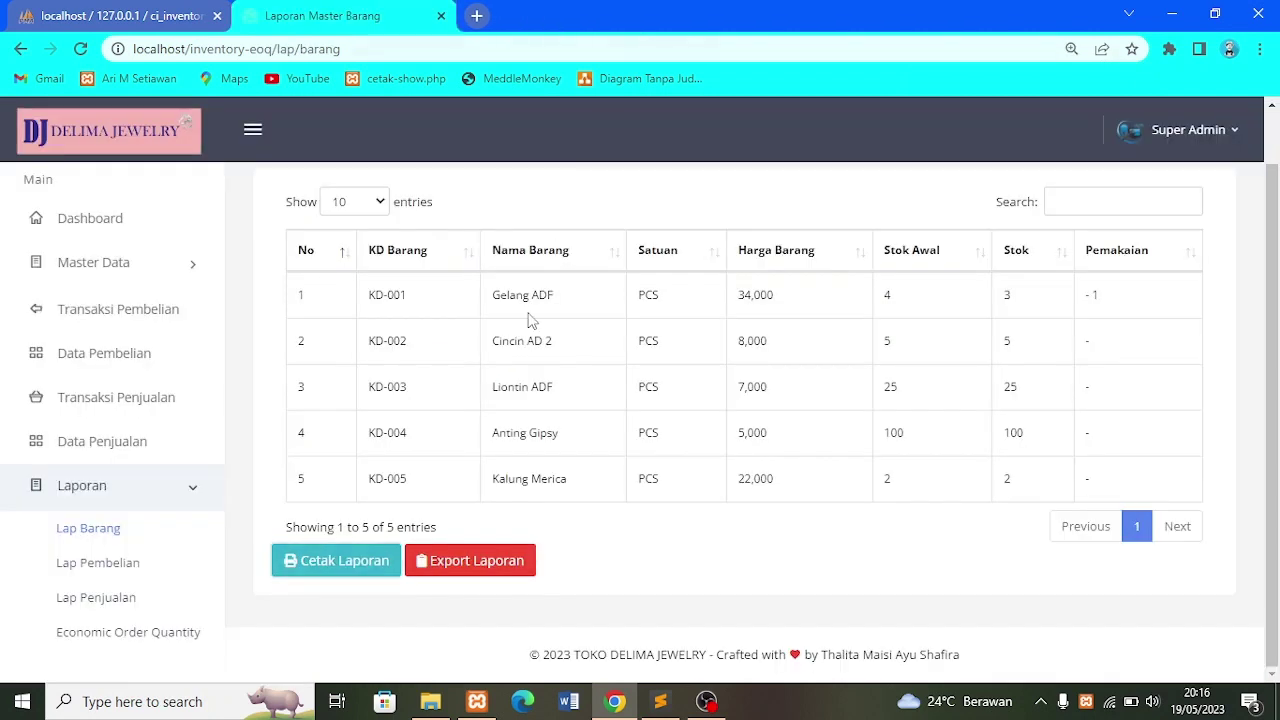
Export the Lap Barang report to Excel, open the Laporan Stok Barang.xls file to inspect it, and close Excel
click(503, 562)
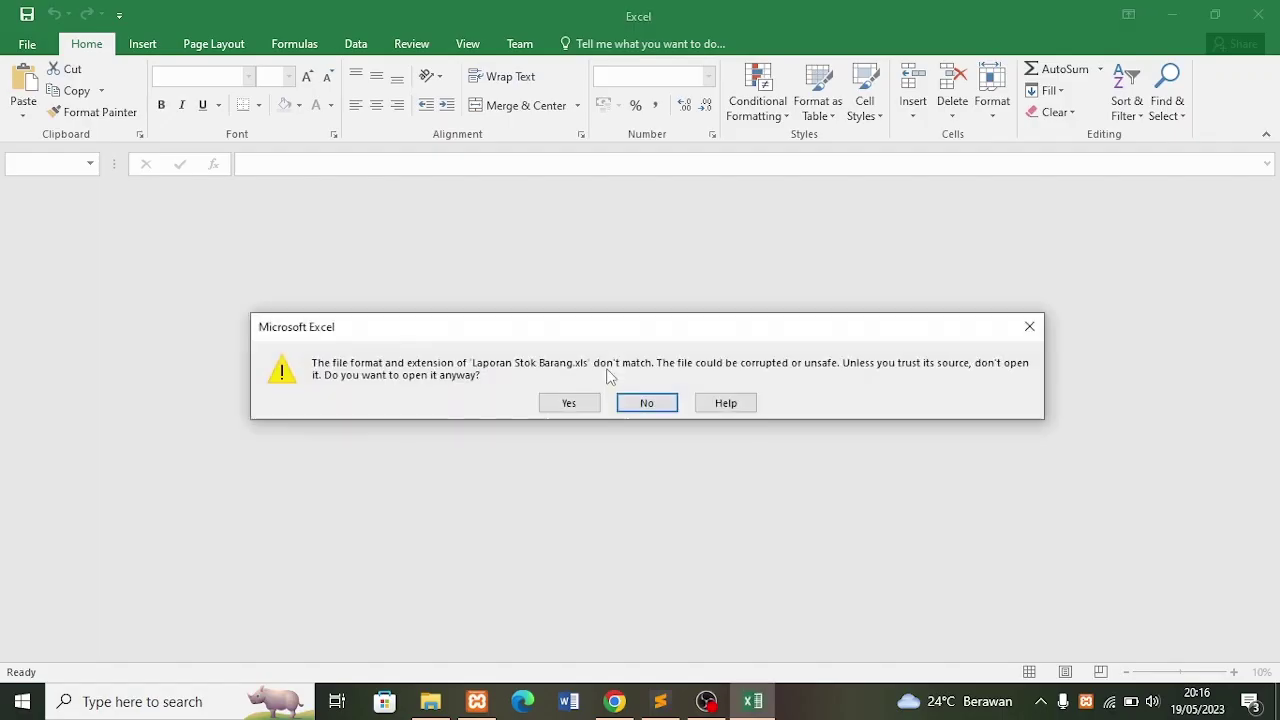
click(570, 404)
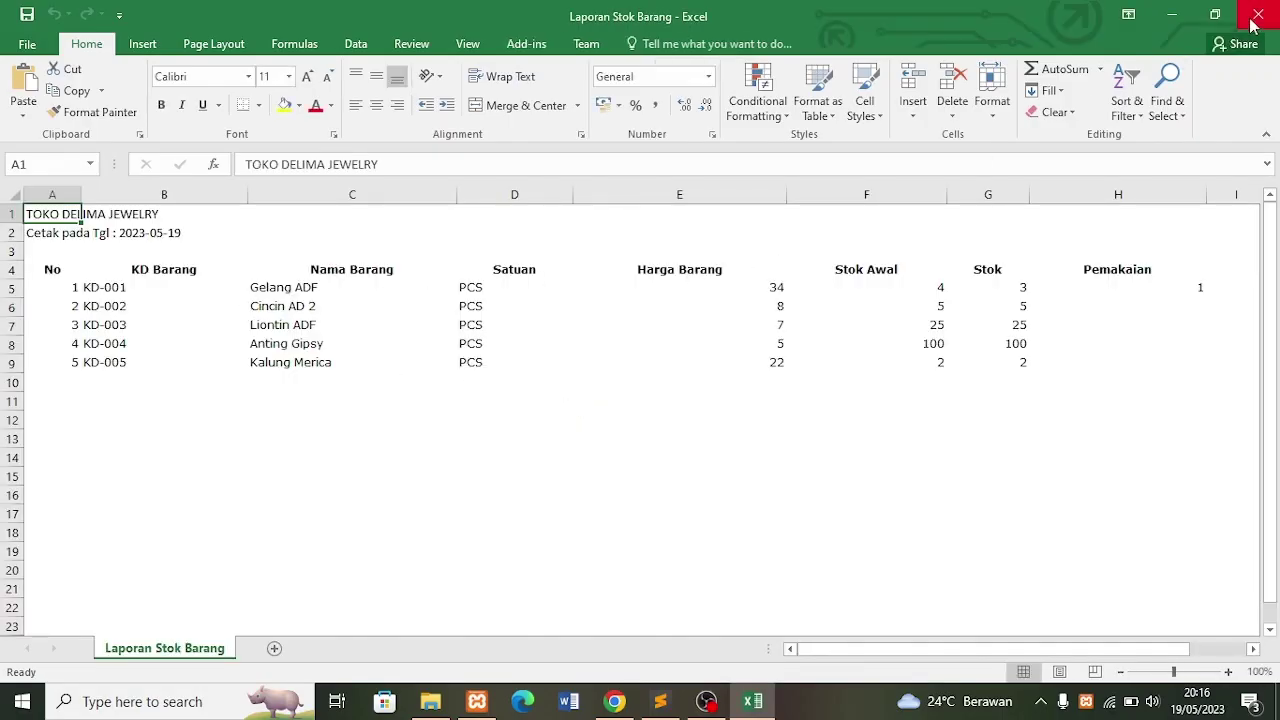
click(1252, 16)
Open the Lap Pembelian purchase report and look at the calendar for its Tanggal Awal filter without choosing a date
click(106, 563)
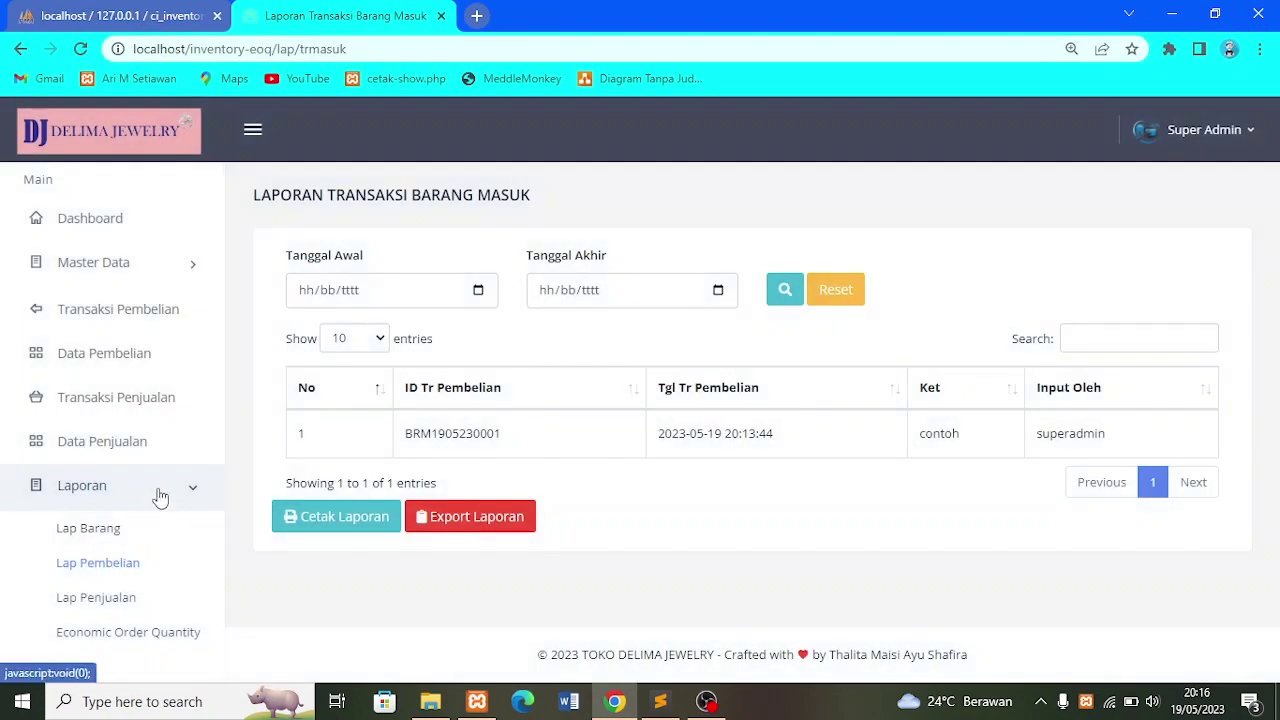
click(478, 291)
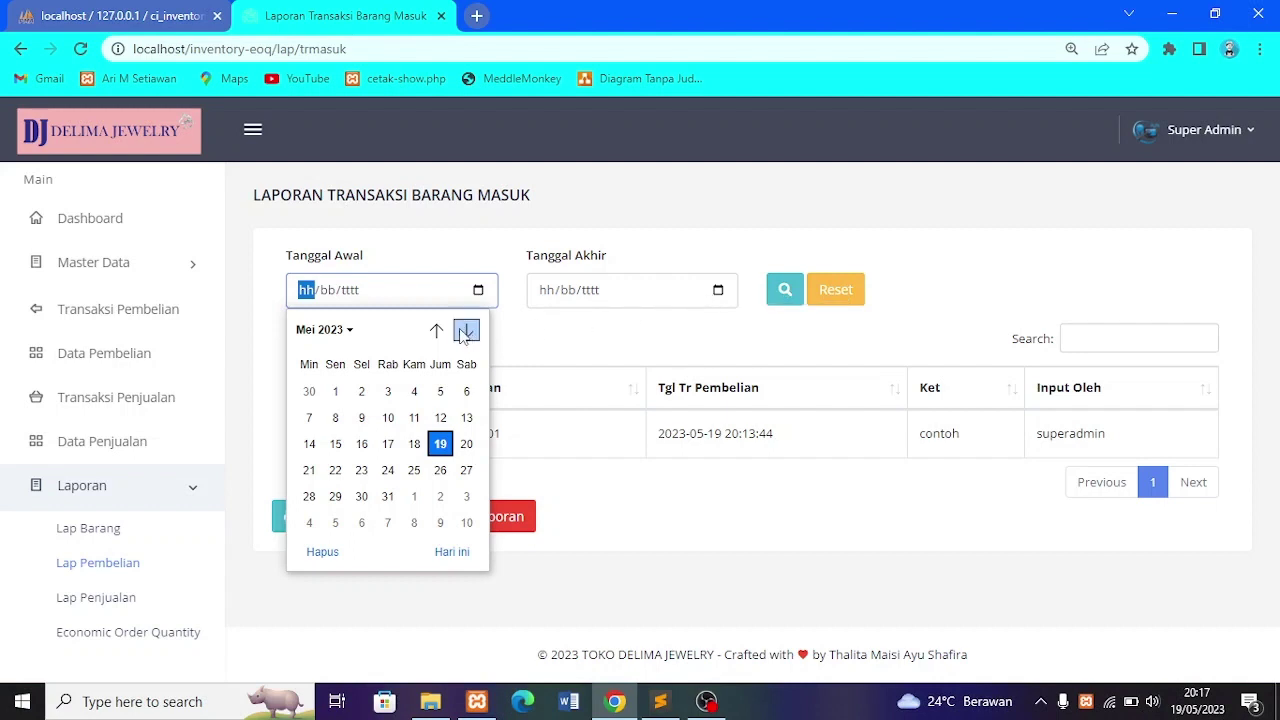
click(634, 330)
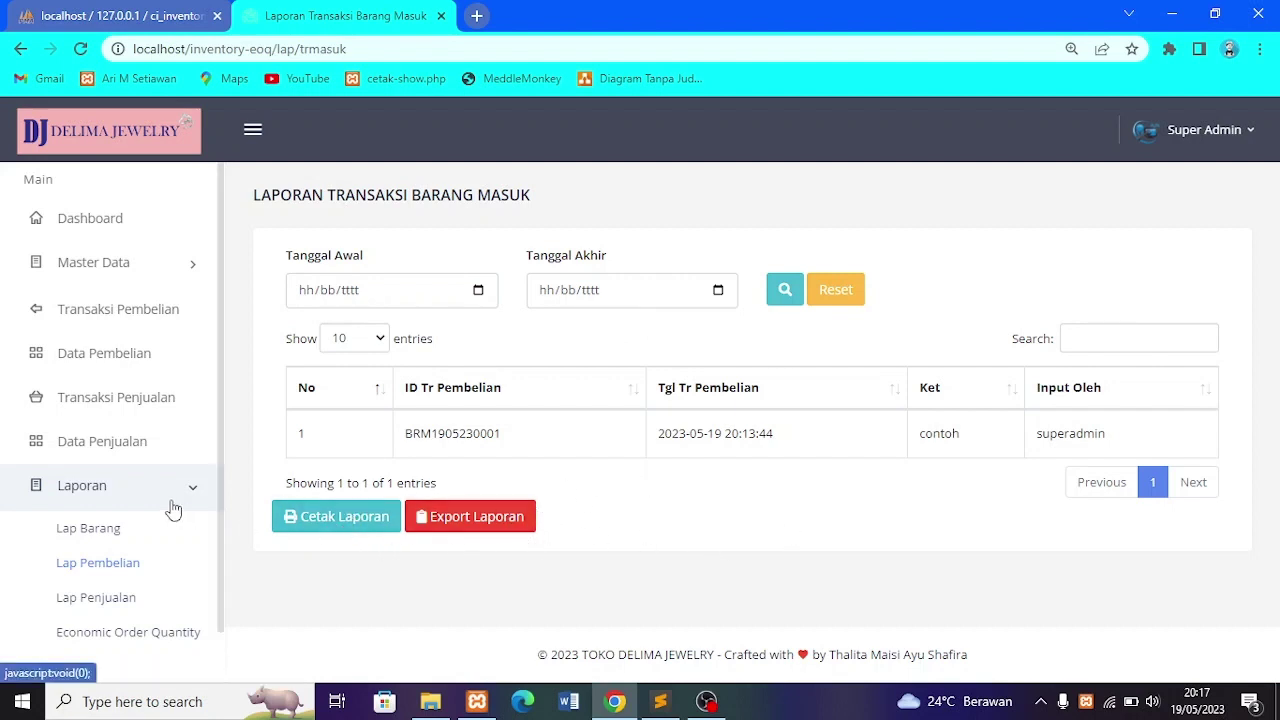
Open the Lap Penjualan sales report and check its Tanggal Awal and Tanggal Akhir date filters
click(94, 600)
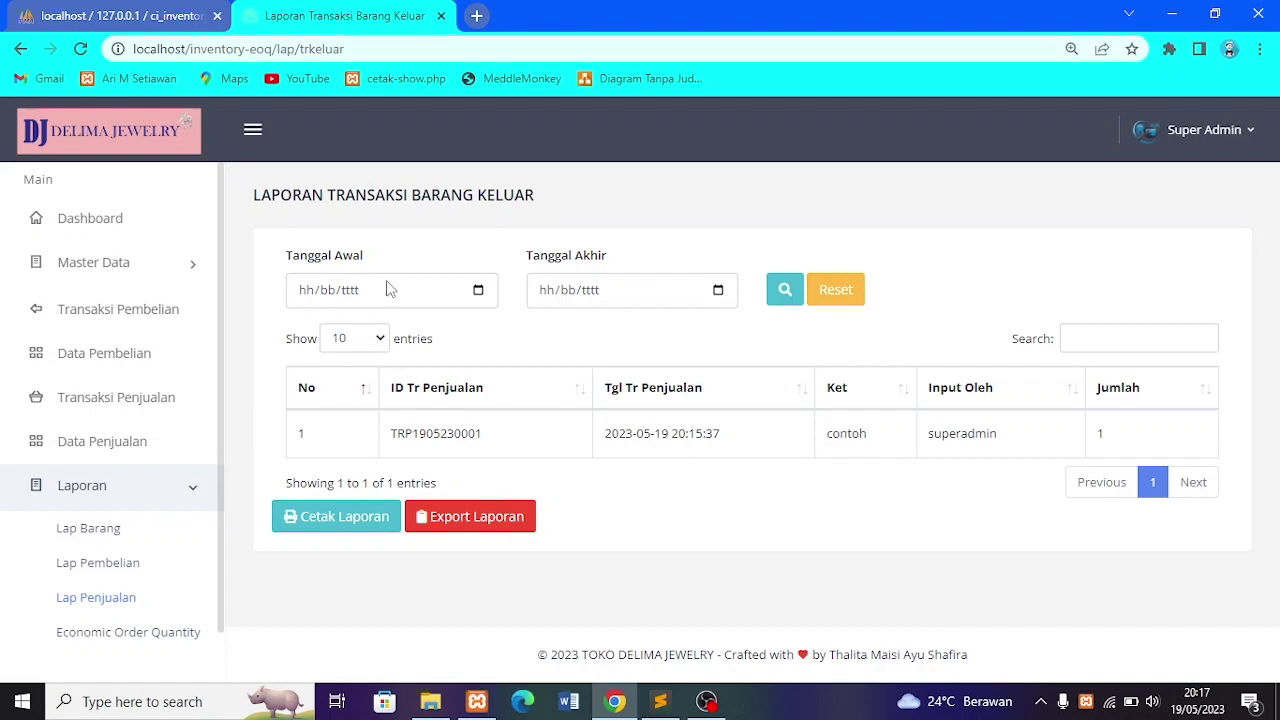
click(477, 292)
click(714, 292)
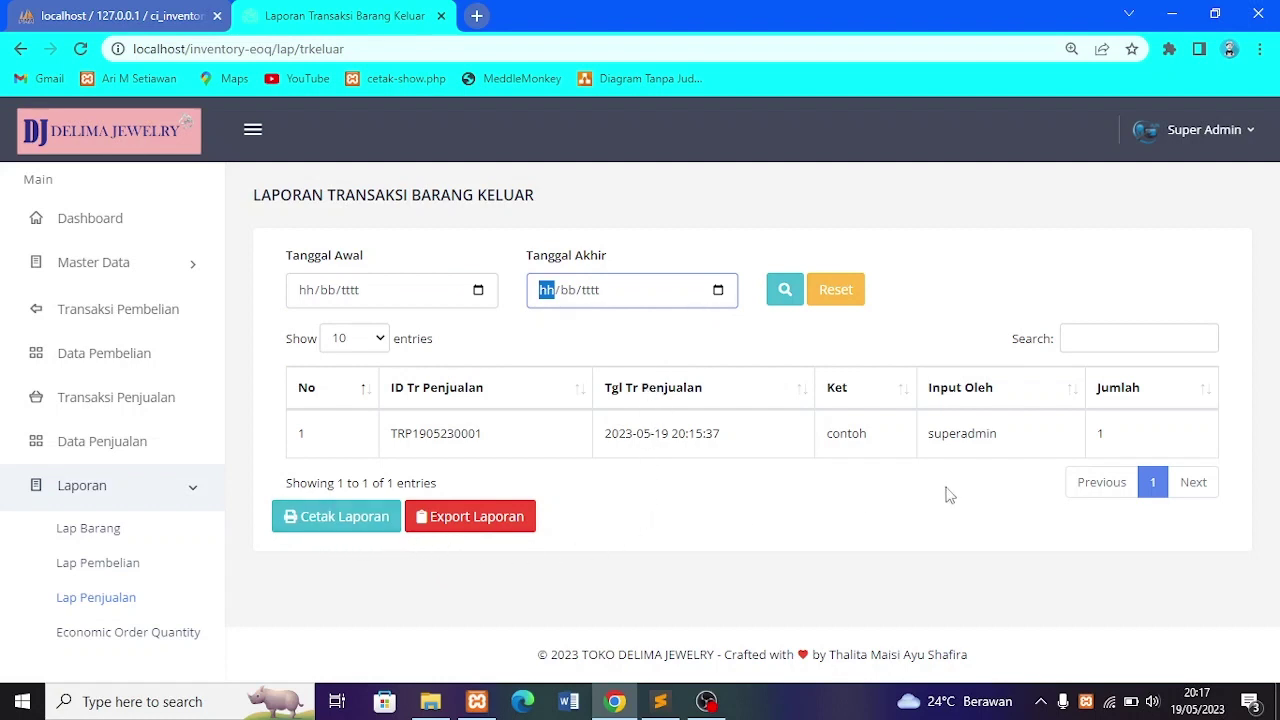
Open the Economic Order Quantity report and examine its item table for the 2023 period
click(148, 634)
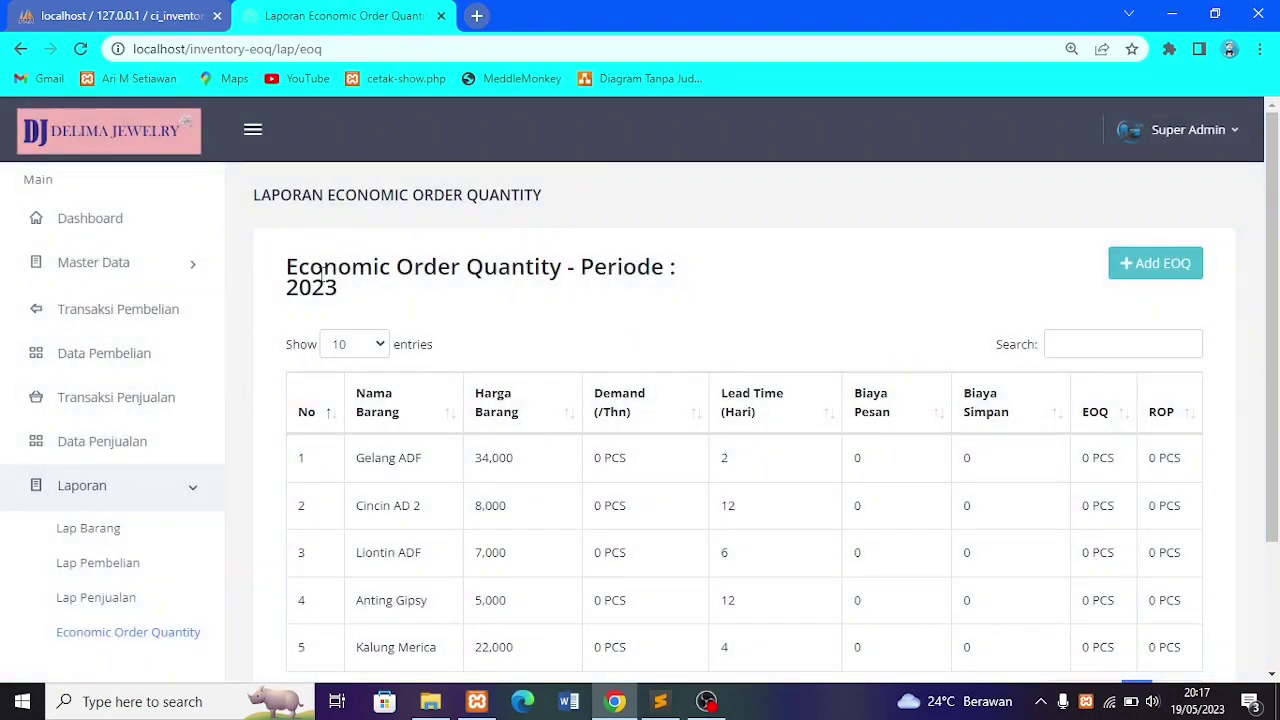
scroll(543, 314, down, 3)
scroll(543, 317, up, 3)
scroll(1000, 303, down, 3)
scroll(1000, 303, up, 3)
Start a new EOQ entry and examine the form's yearly demand, order cost, storage cost, lead time and EOQ columns
click(1134, 272)
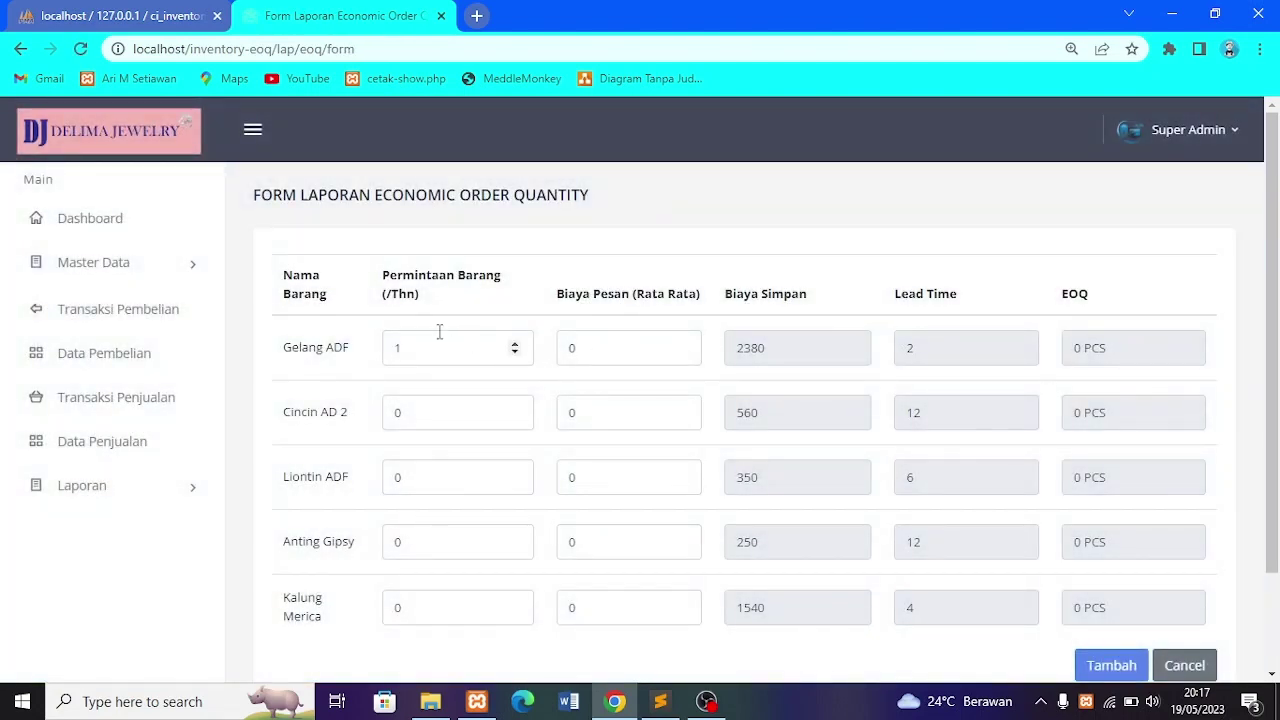
click(439, 333)
scroll(366, 354, down, 2)
click(450, 300)
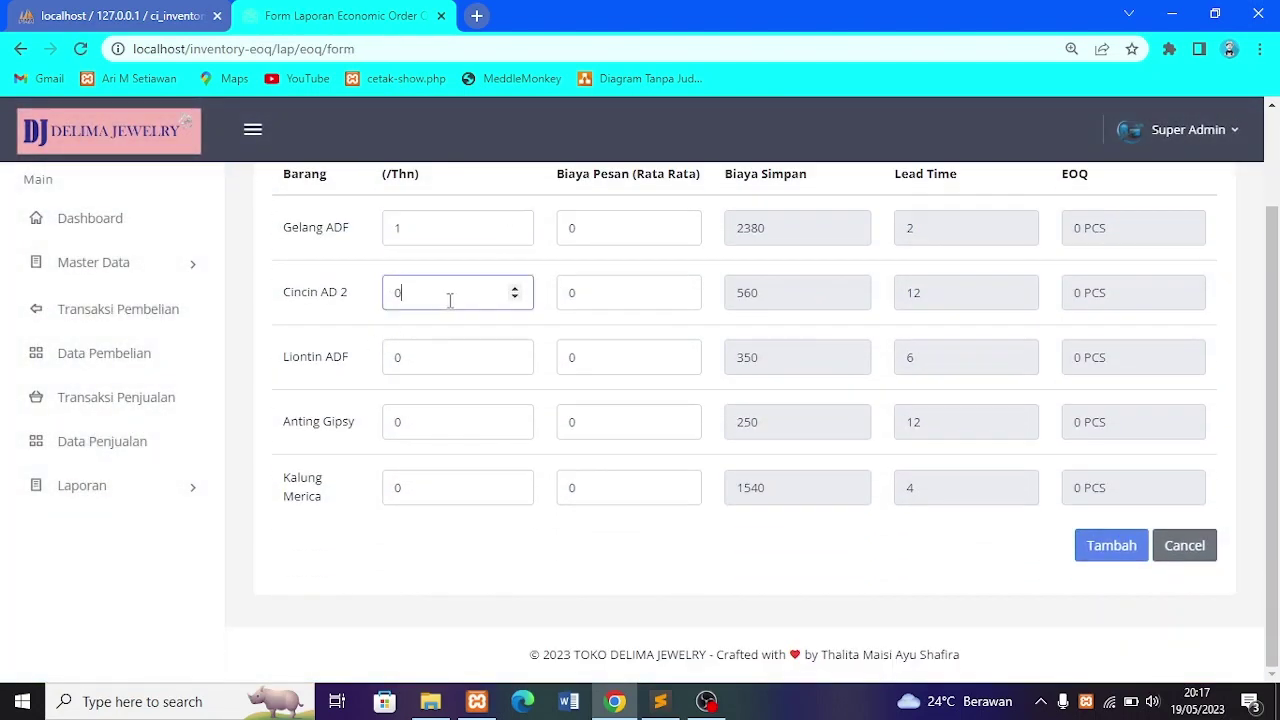
scroll(751, 469, up, 2)
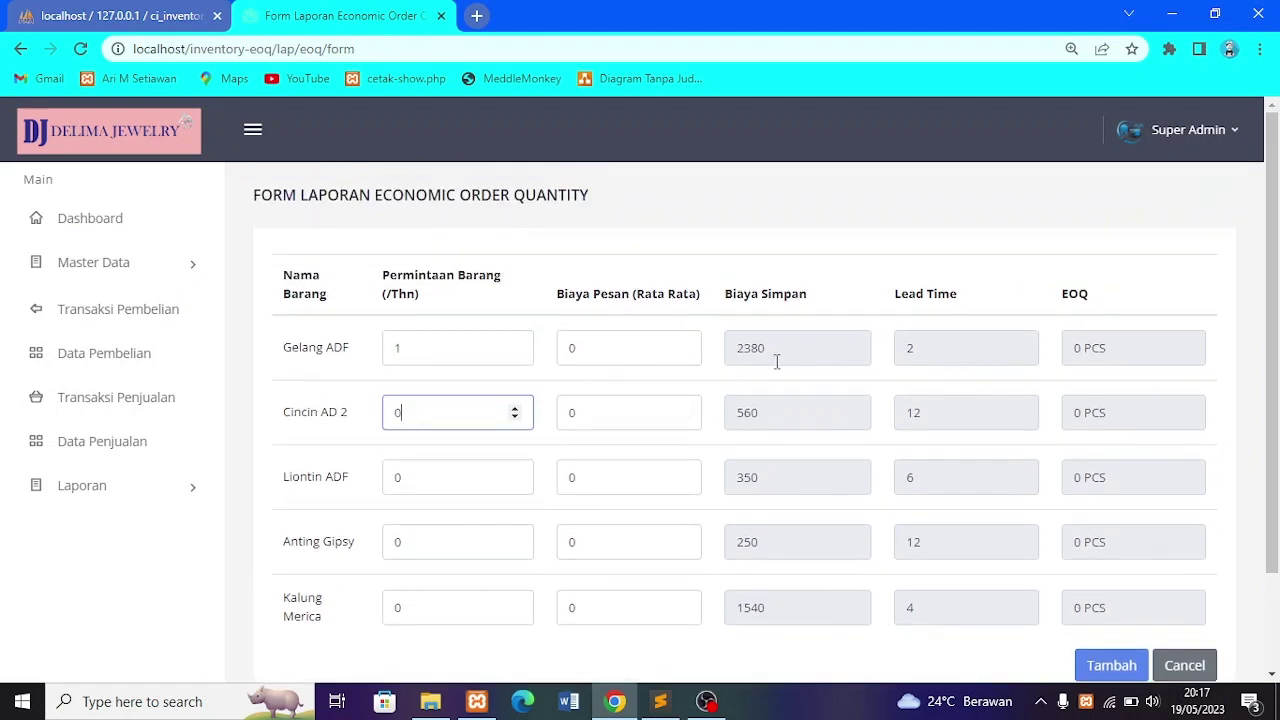
click(580, 410)
click(472, 456)
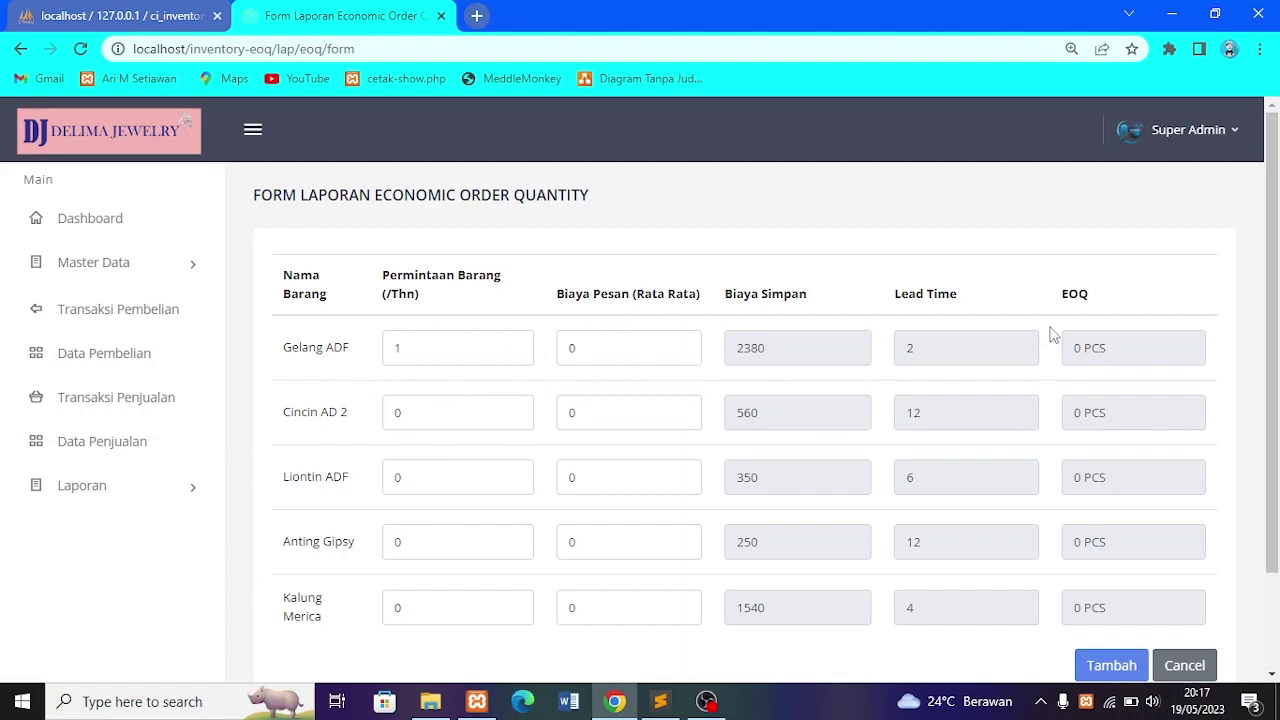
scroll(1052, 336, down, 2)
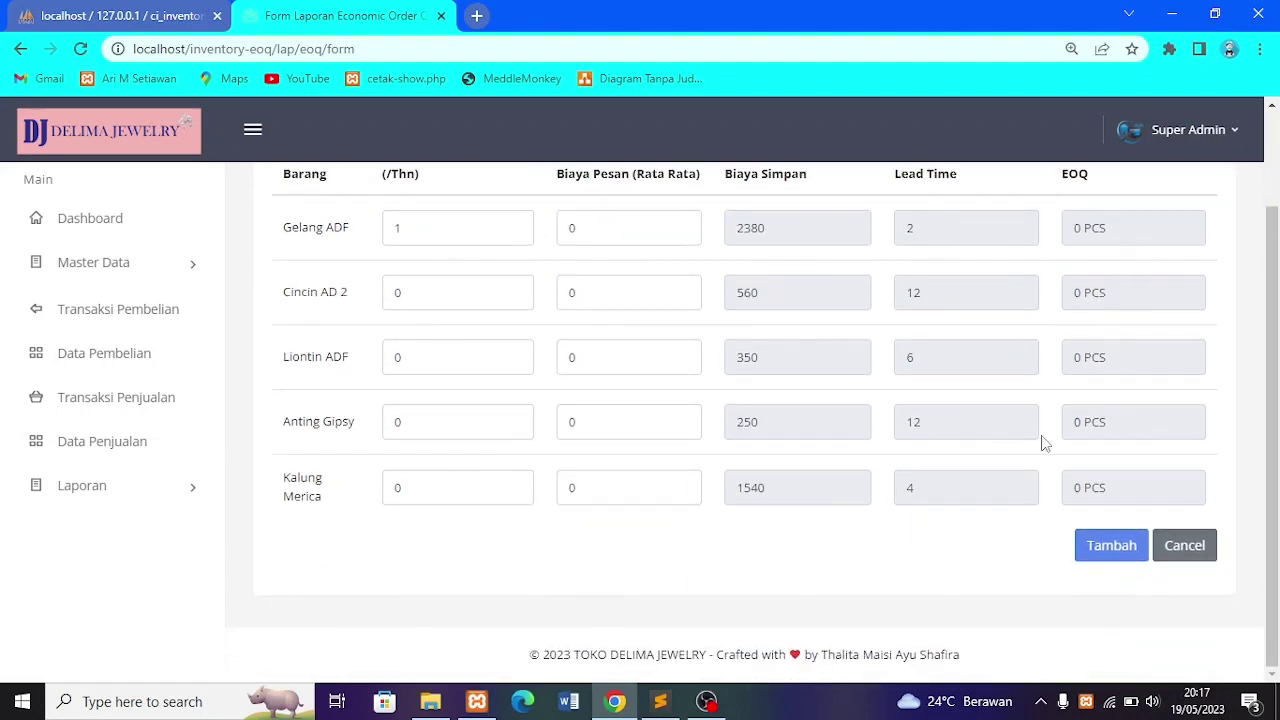
scroll(571, 418, up, 2)
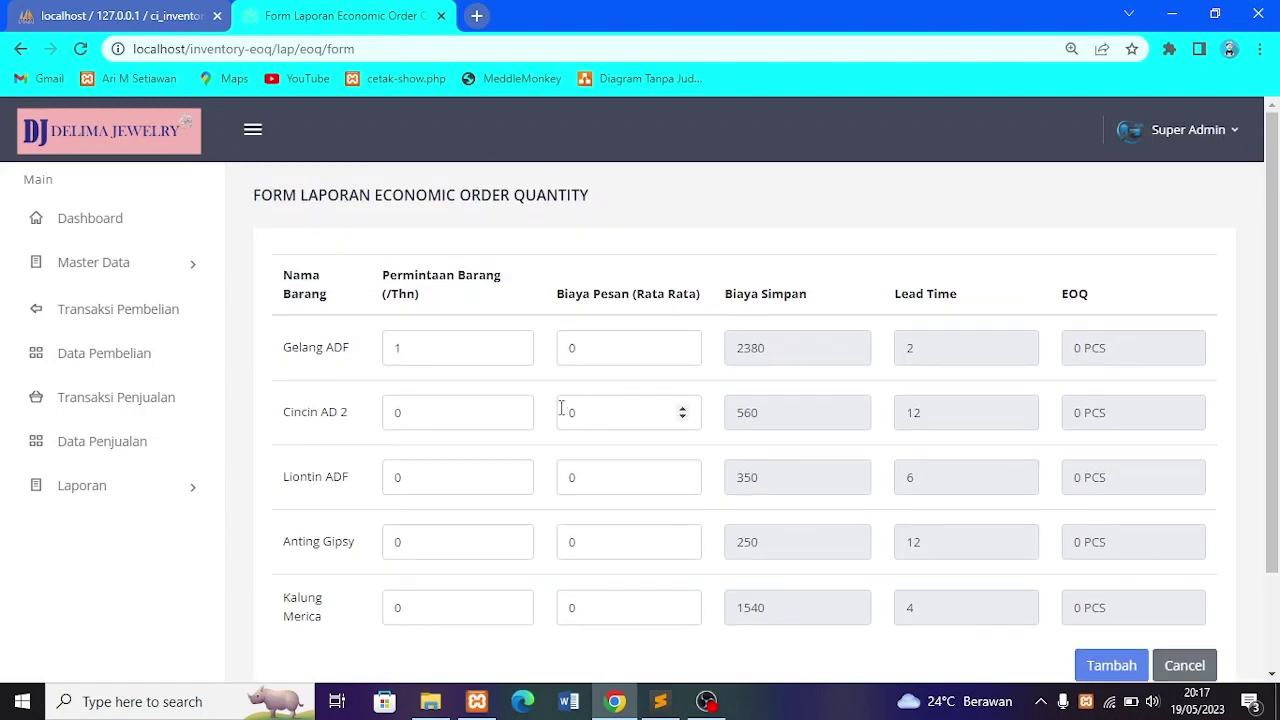
Set Permintaan Barang per year to 2 for Gelang ADF, 1 for Cincin AD 2, 4 for Liontin ADF, 2 for Anting Gipsy and 2 for Kalung Merica
click(490, 347)
scroll(630, 485, down, 2)
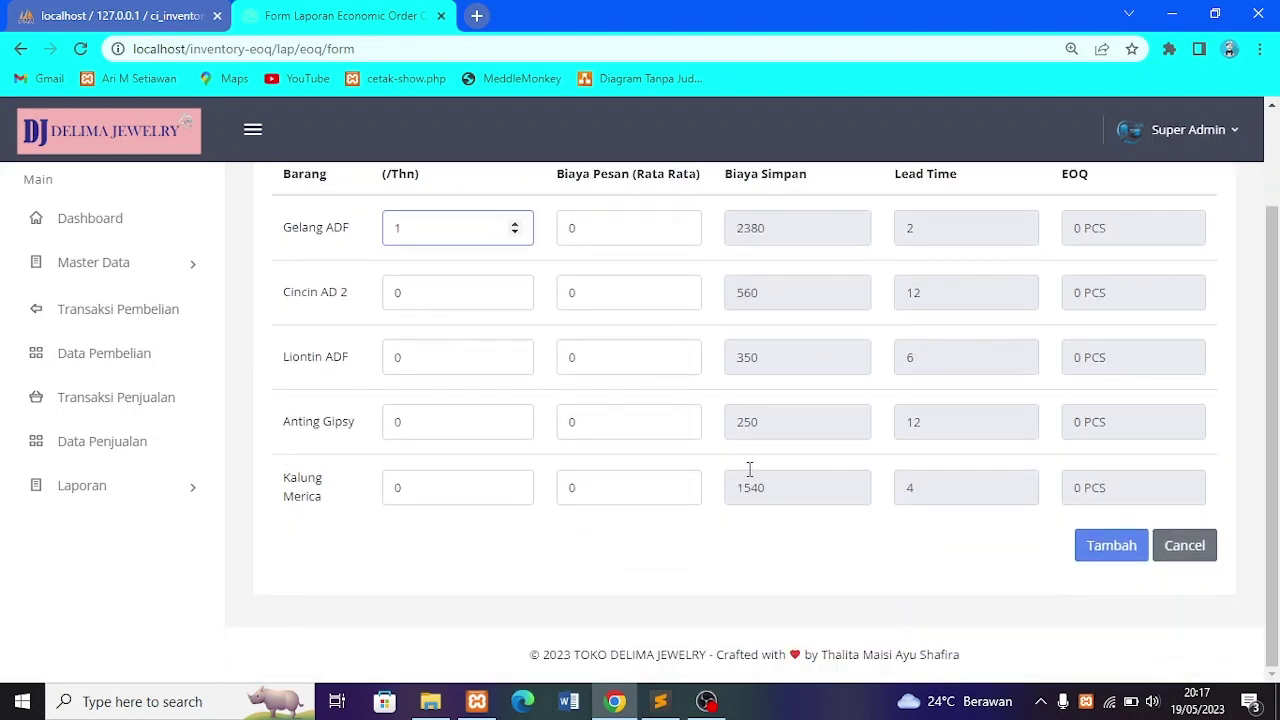
scroll(760, 468, up, 2)
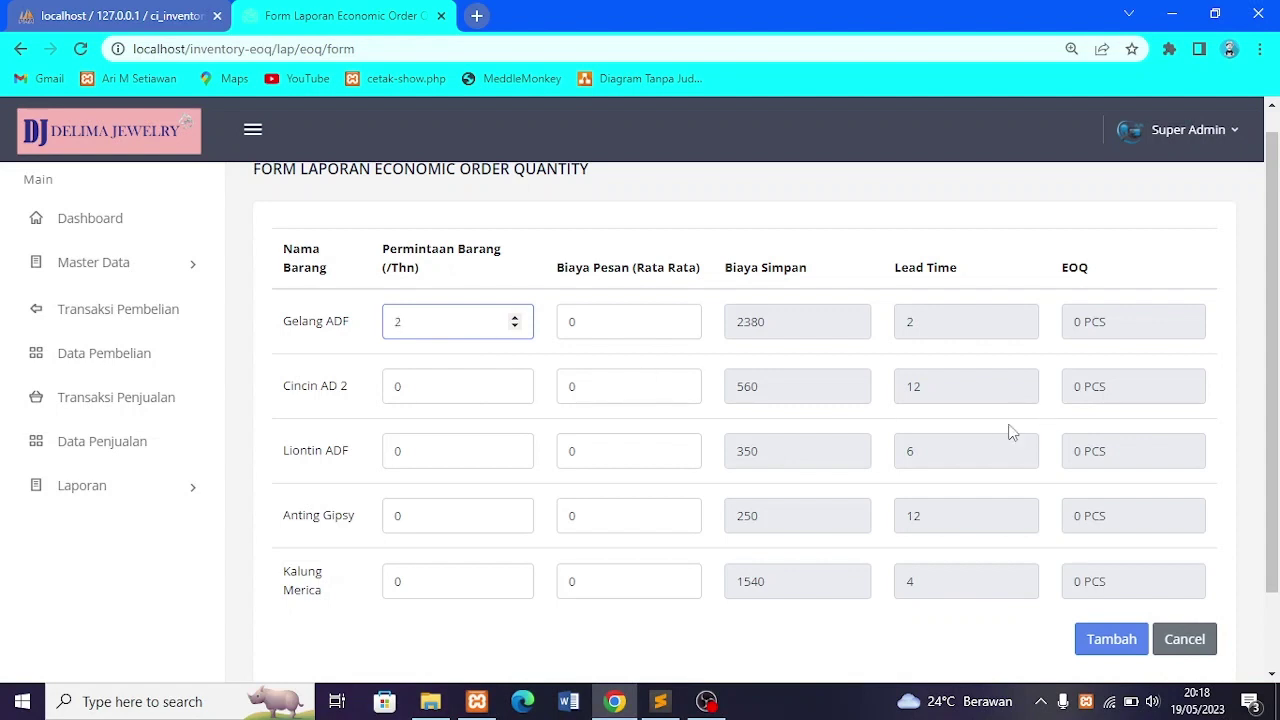
click(421, 391)
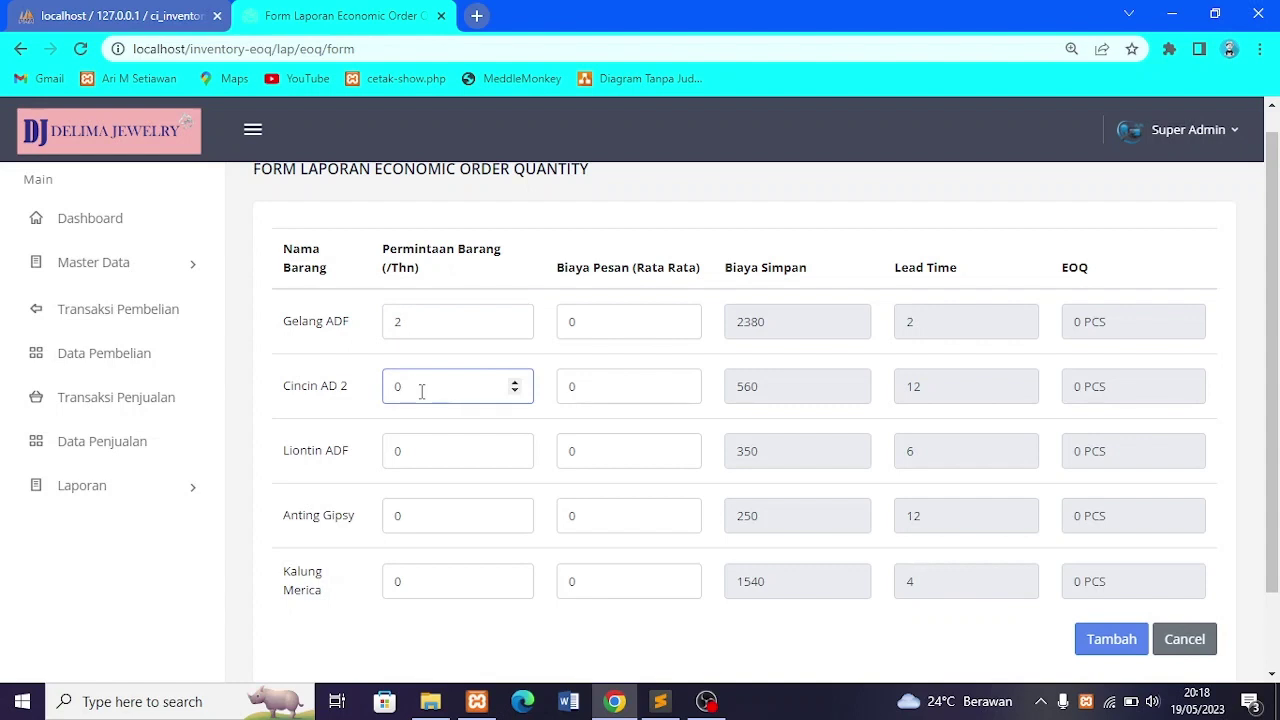
click(404, 450)
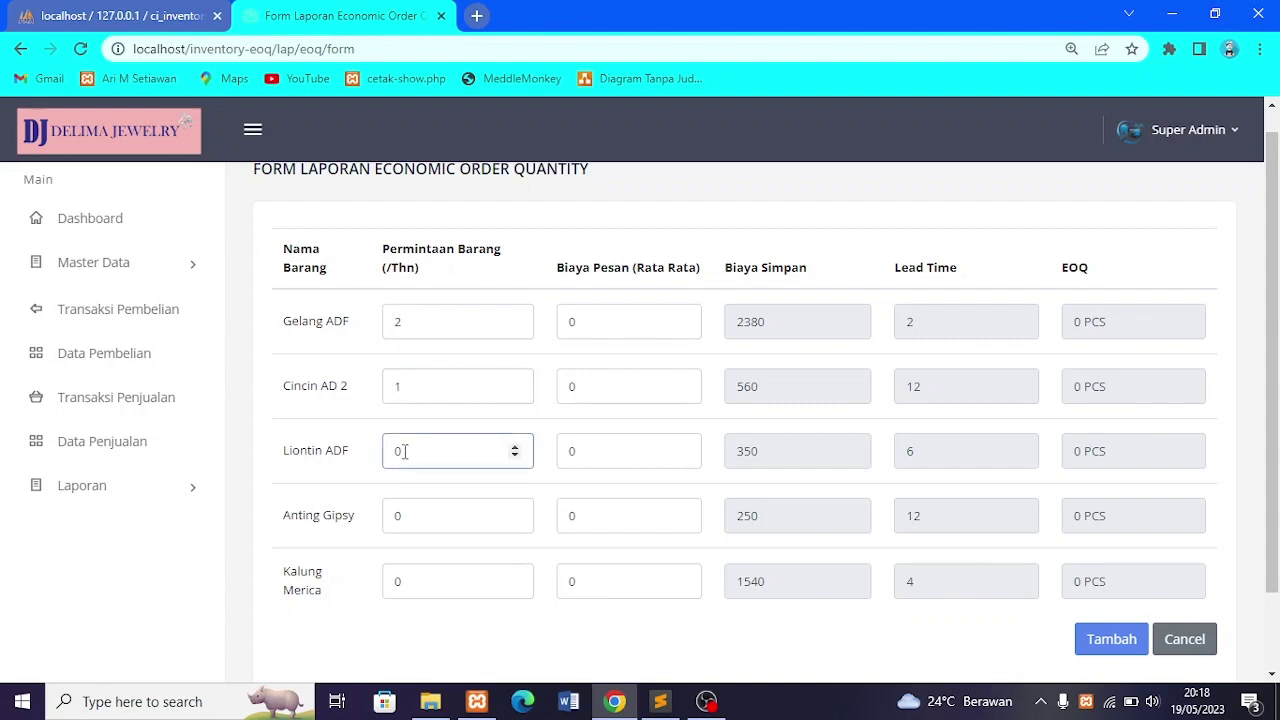
click(412, 518)
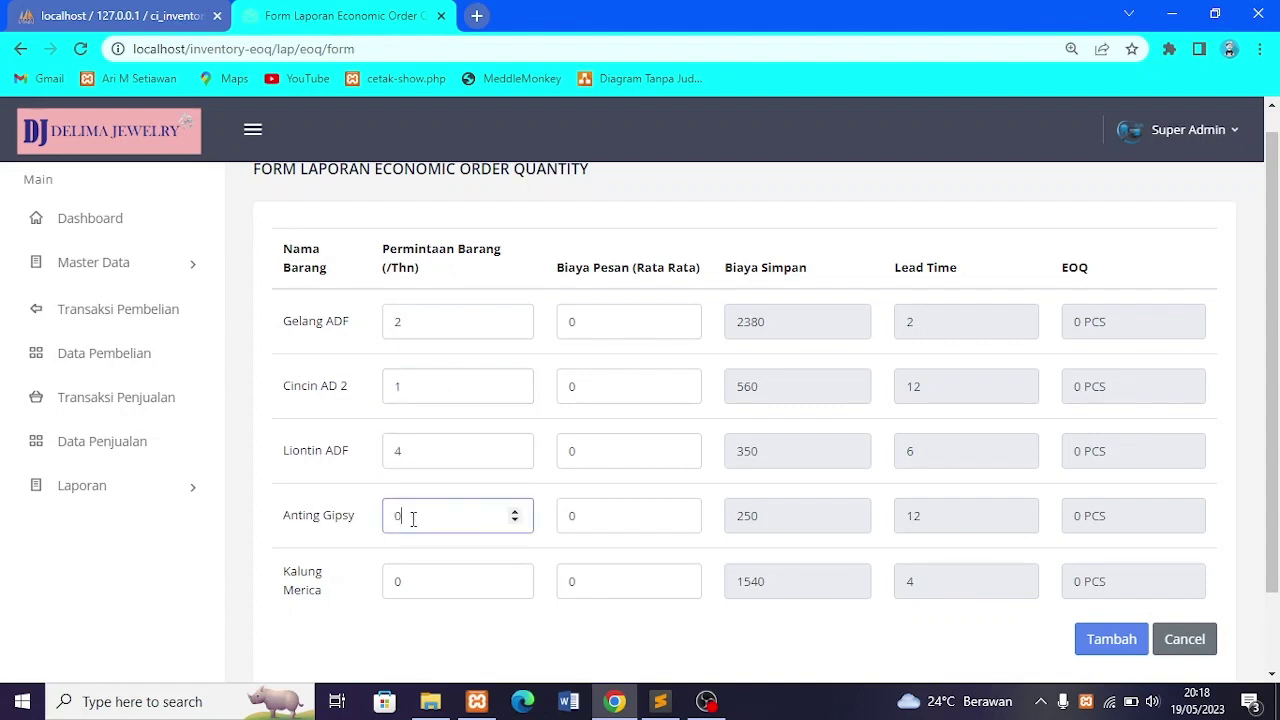
click(401, 586)
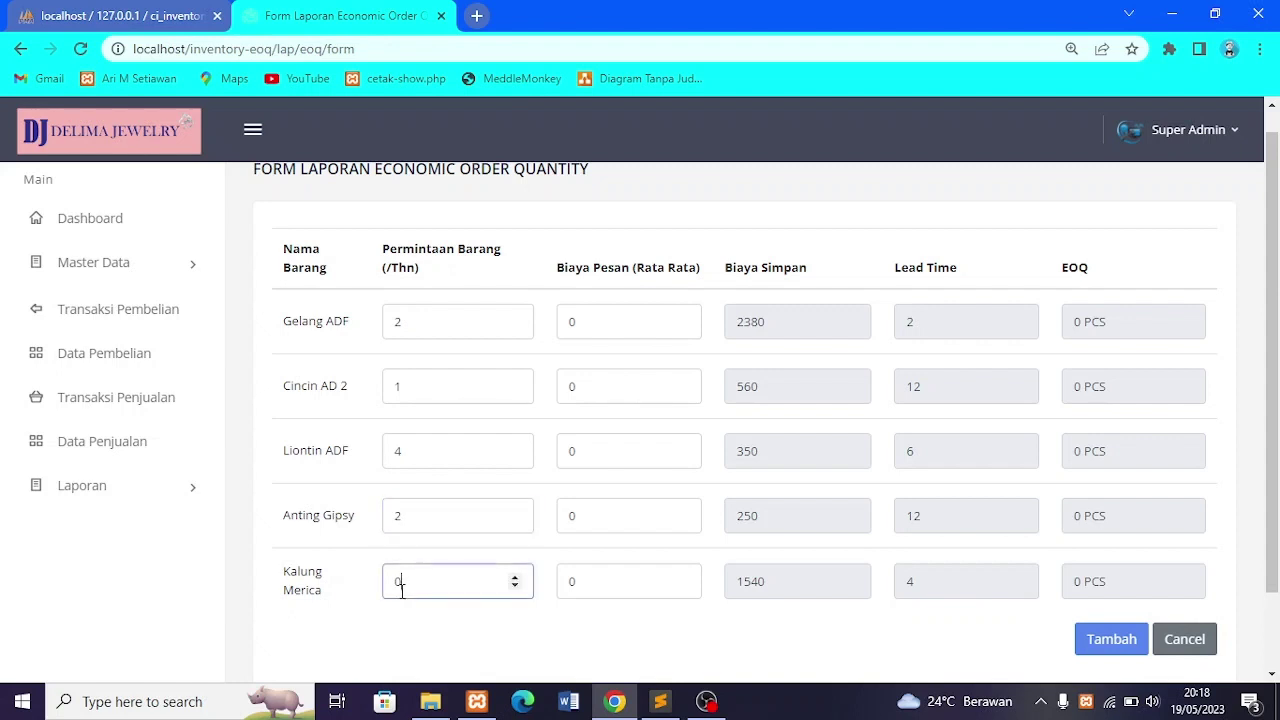
Set Biaya Pesan to 2000 for Gelang ADF, Liontin ADF and Kalung Merica, and 1000 for Cincin AD 2 and Anting Gipsy
click(606, 322)
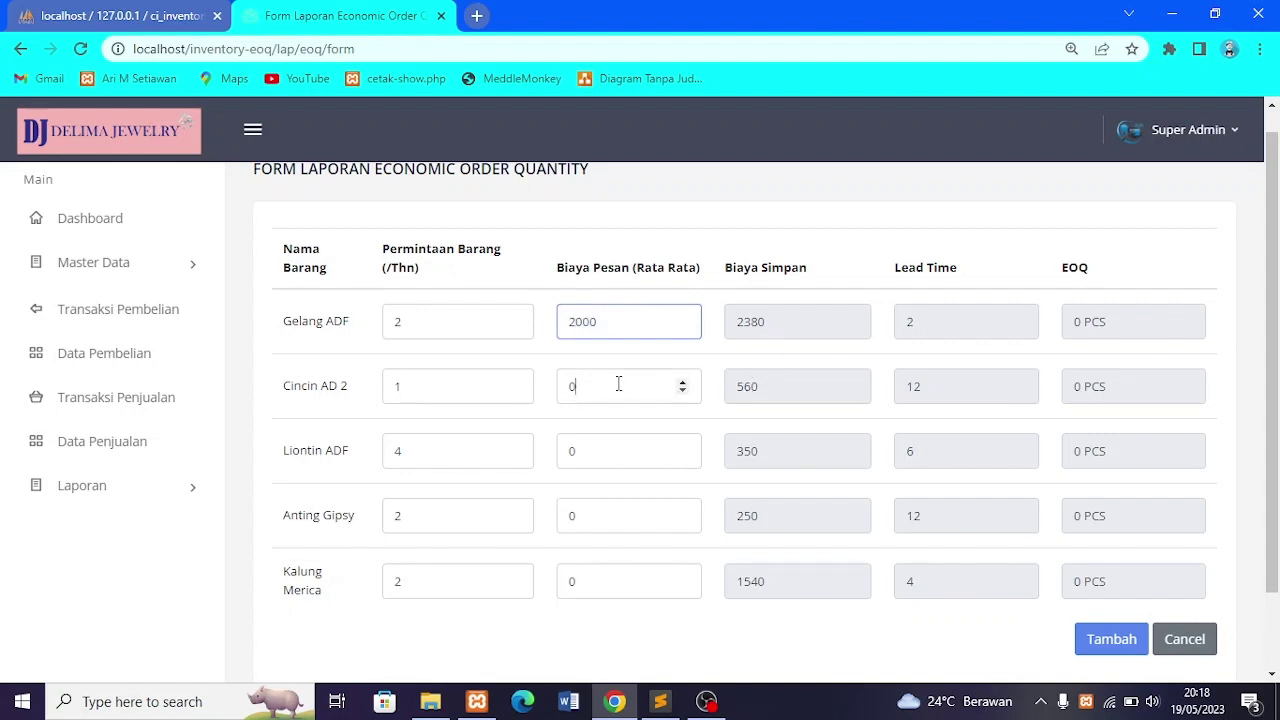
click(572, 386)
key(BackSpace)
text(1000)
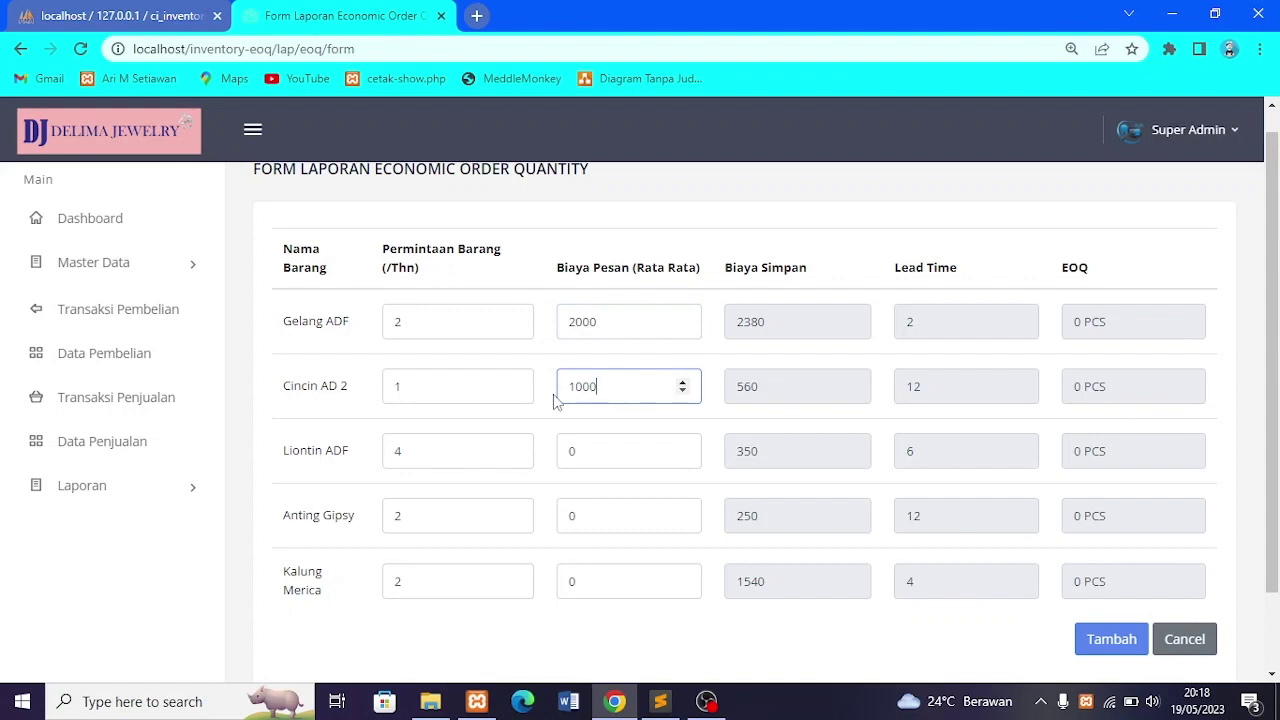
double_click(571, 452)
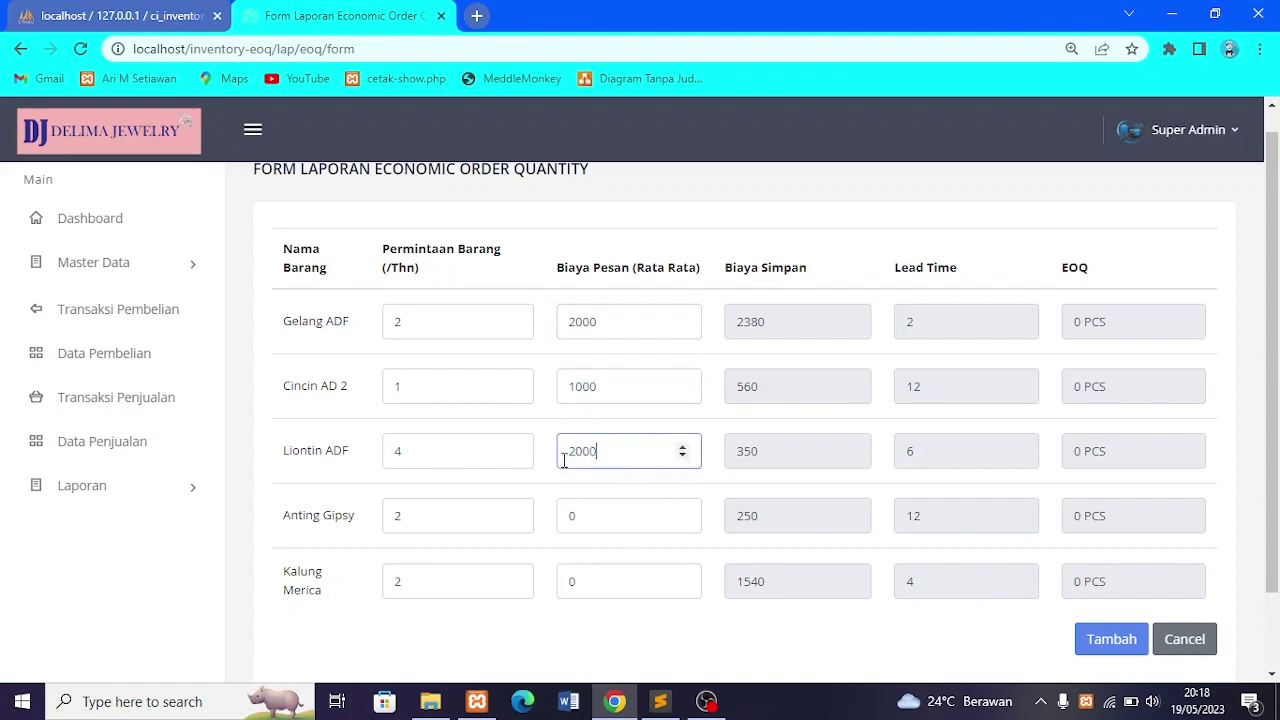
double_click(577, 510)
text(1000)
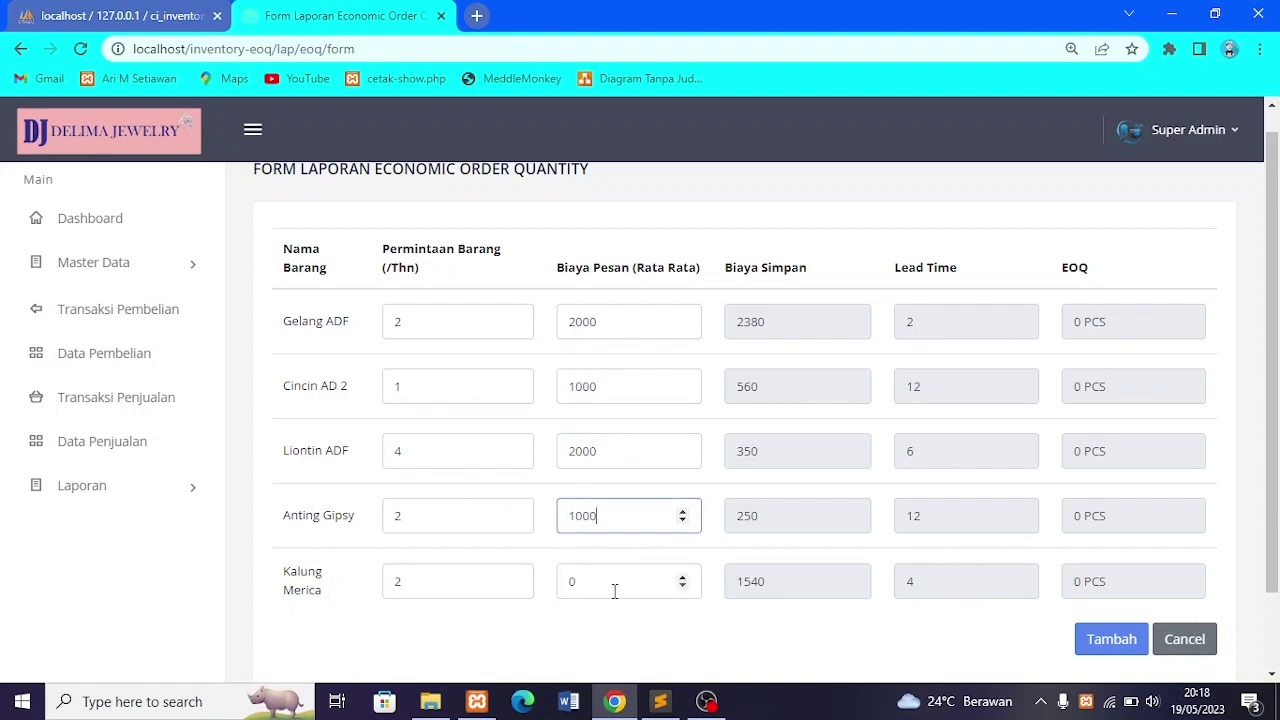
double_click(678, 577)
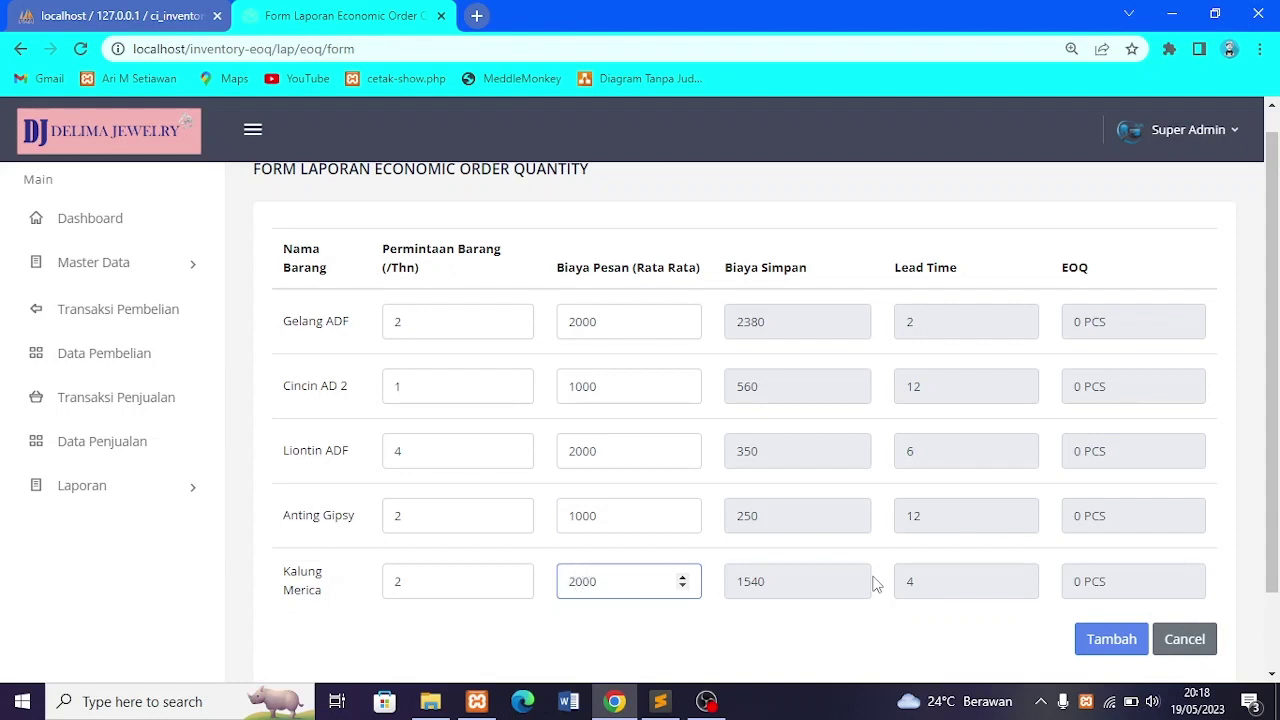
text(2000)
Submit the EOQ form and review the EOQ and ROP columns in the Economic Order Quantity report
scroll(1072, 583, down, 1)
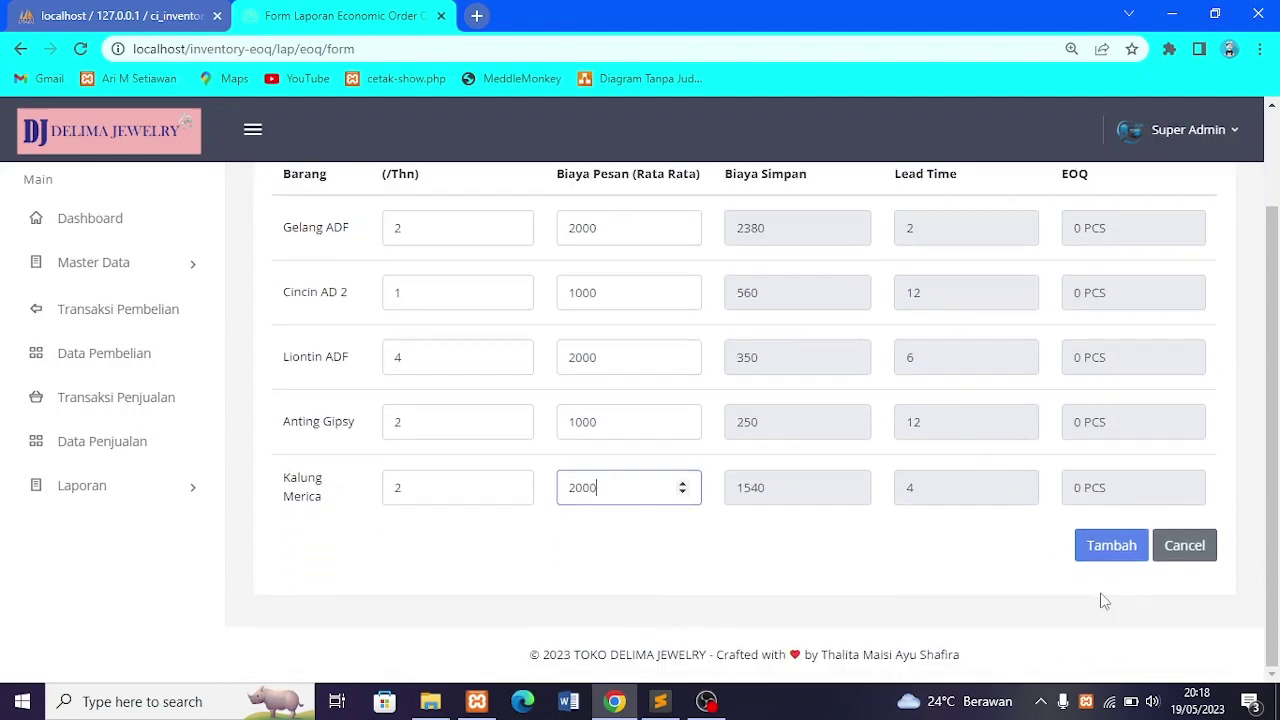
click(1109, 564)
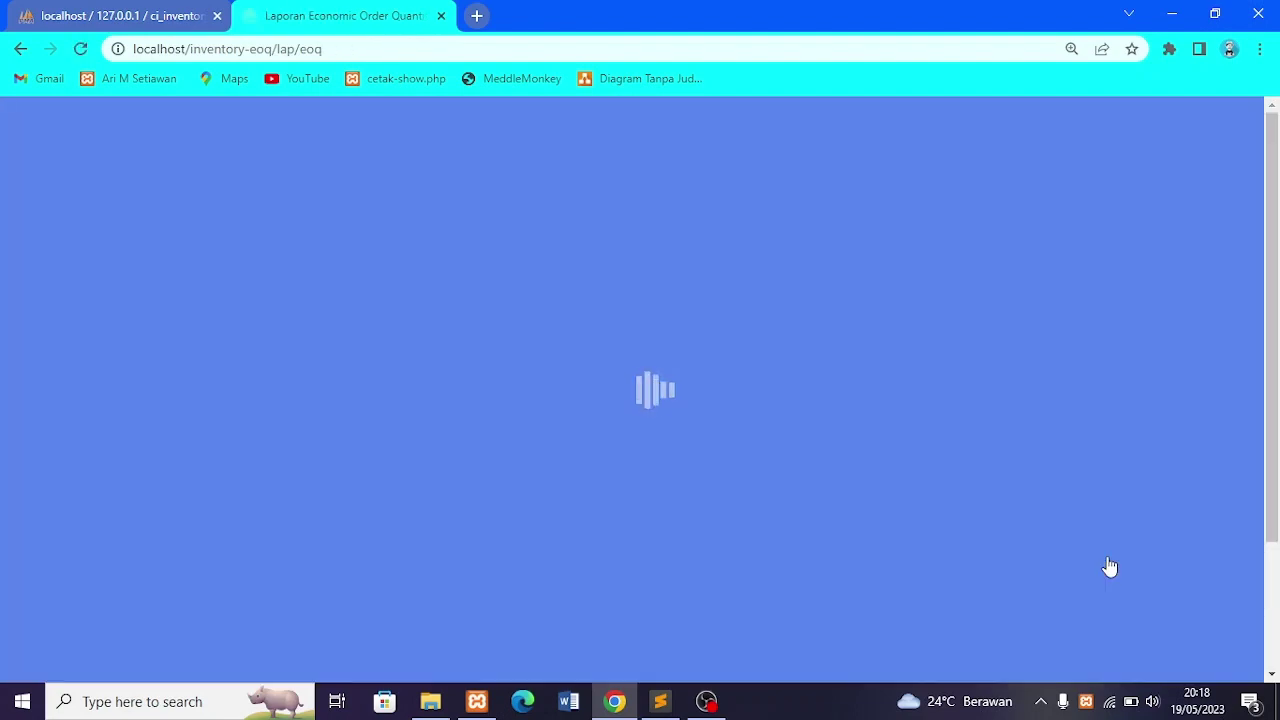
scroll(857, 462, down, 2)
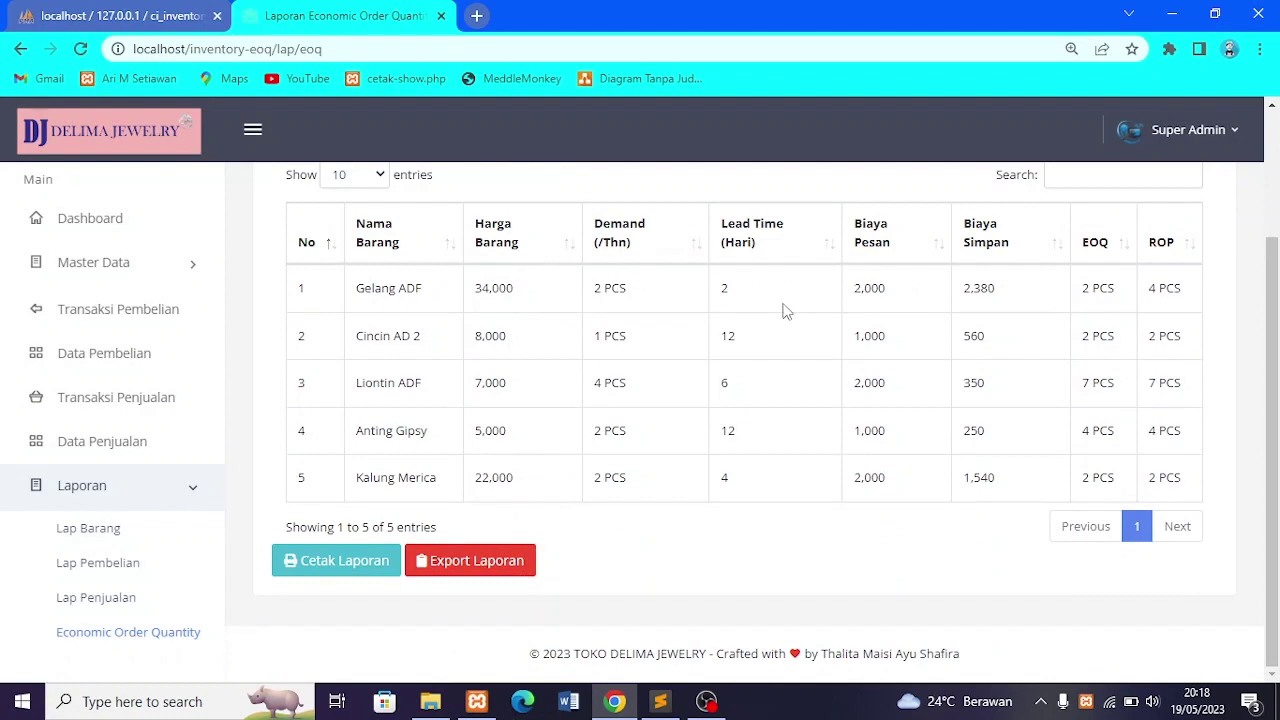
scroll(785, 311, up, 2)
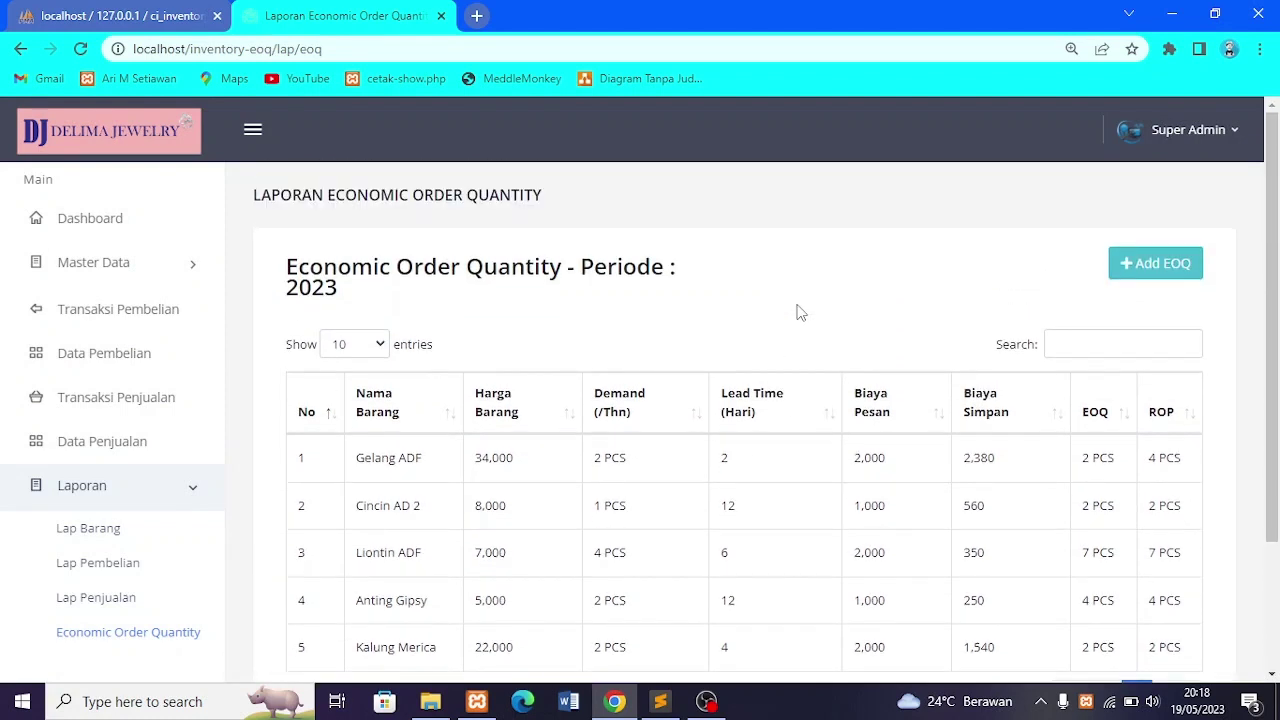
Sort the Economic Order Quantity report by EOQ in ascending order and look over its rows
scroll(797, 309, down, 1)
click(1093, 307)
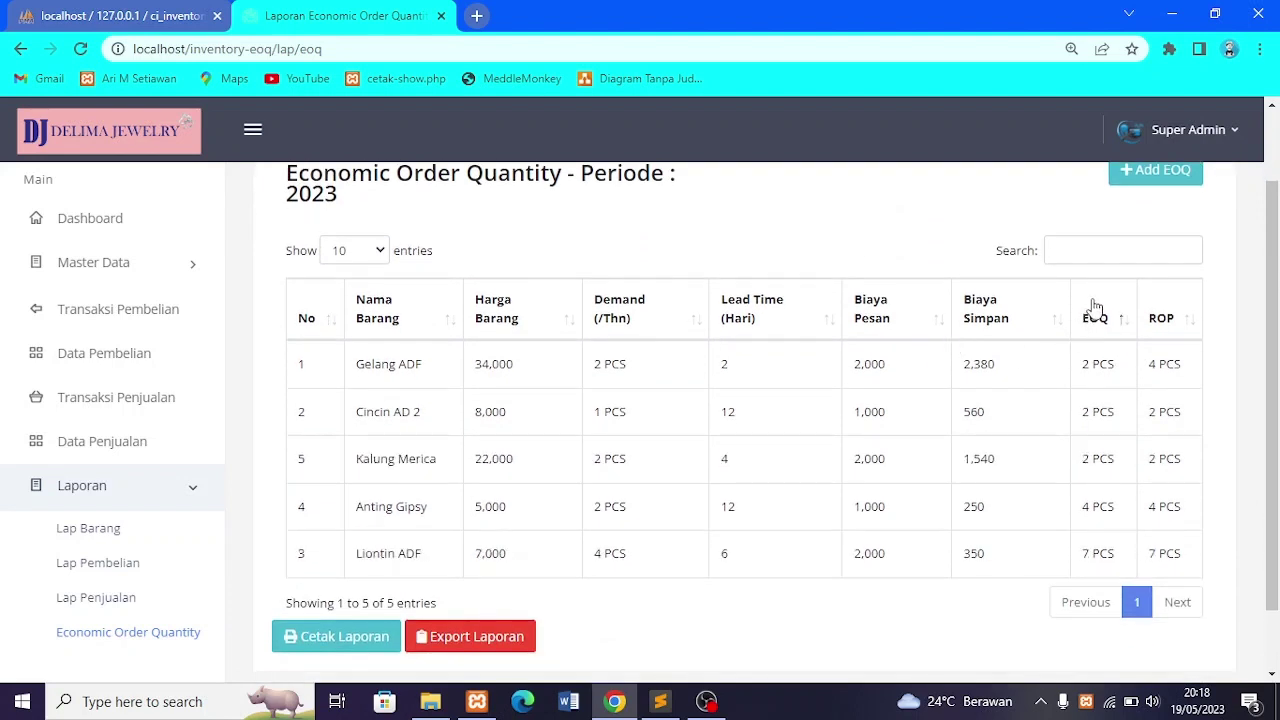
click(1094, 307)
click(1094, 307)
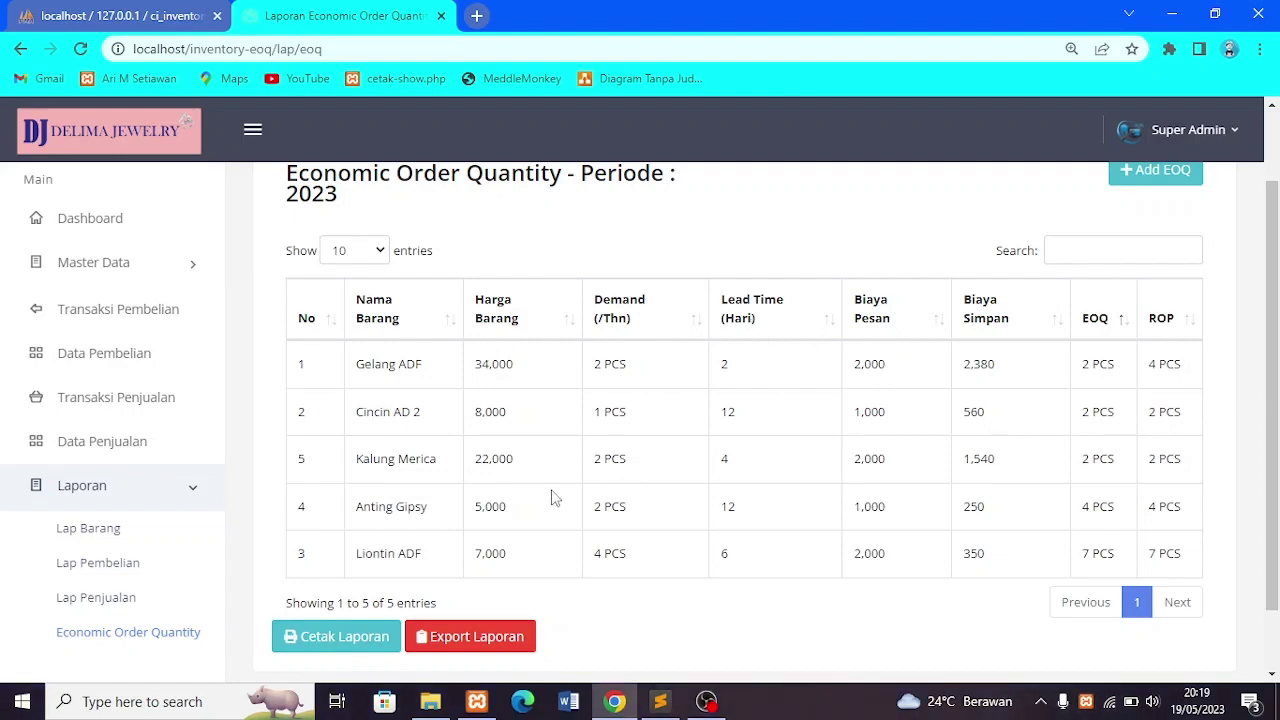
scroll(523, 454, down, 1)
scroll(523, 454, up, 2)
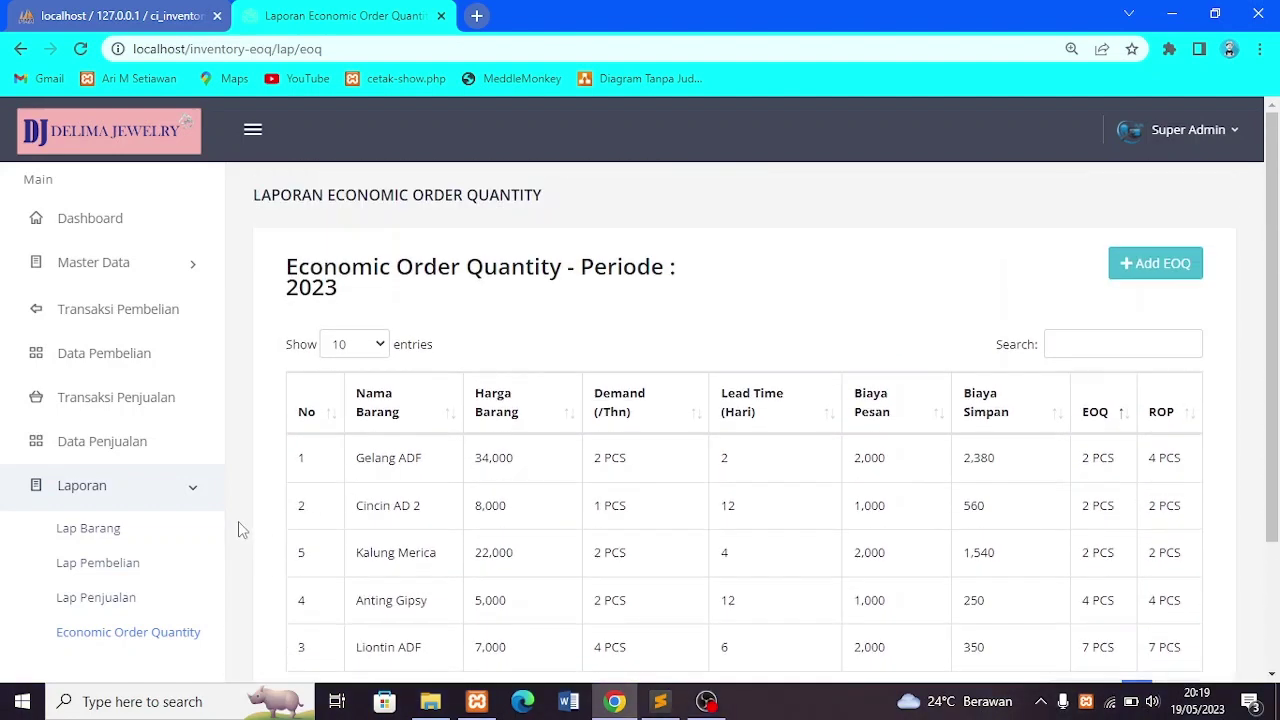
Collapse the Laporan group and briefly expand Master Data to review the pages it contains
click(180, 488)
scroll(180, 363, down, 1)
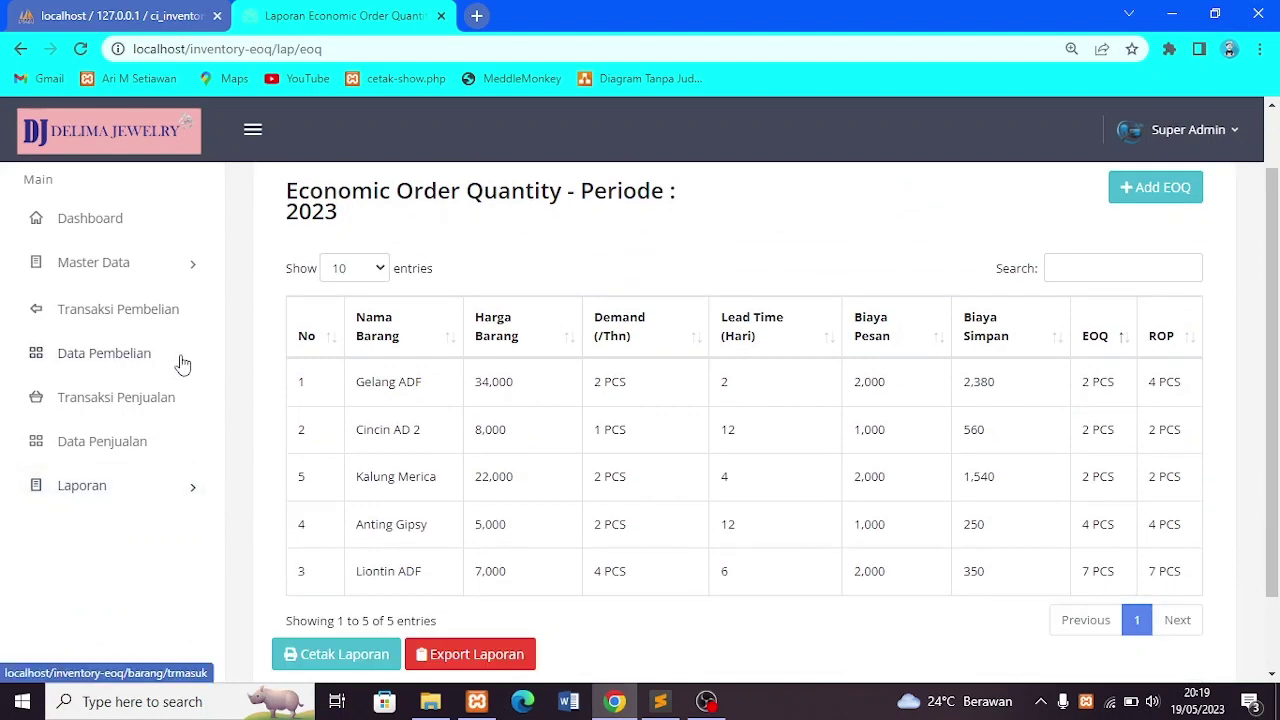
scroll(176, 352, up, 1)
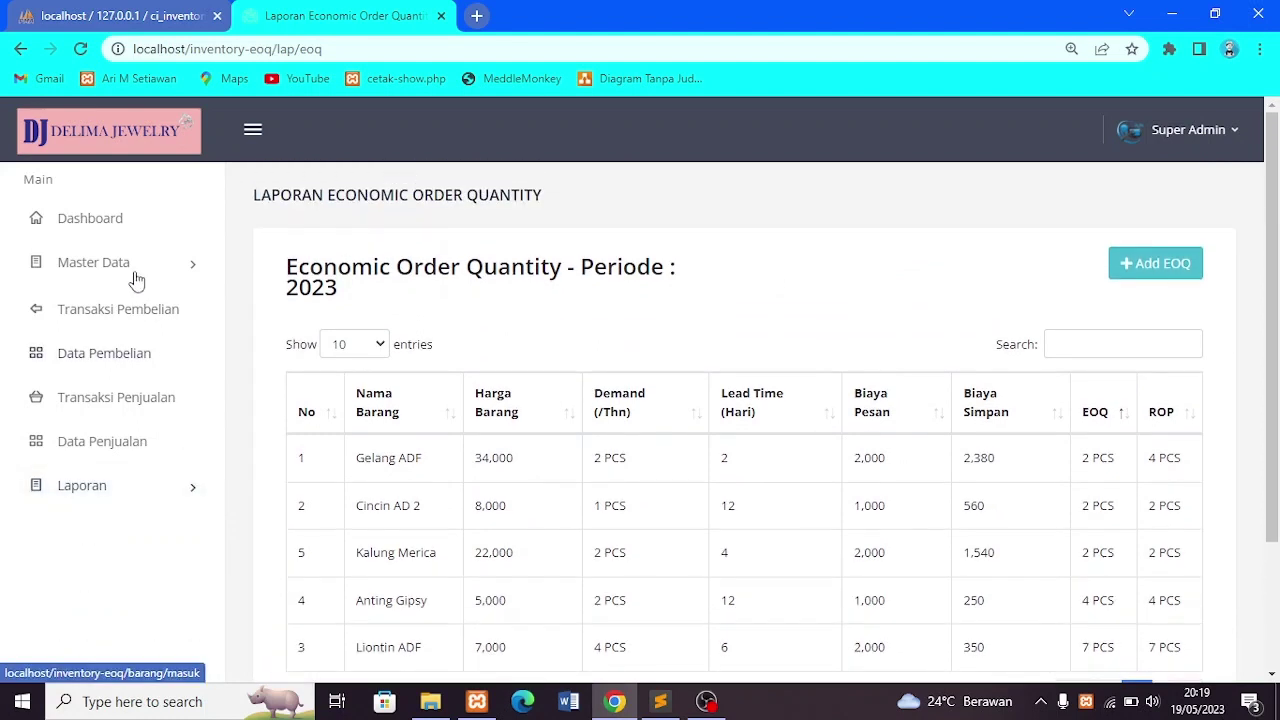
click(193, 277)
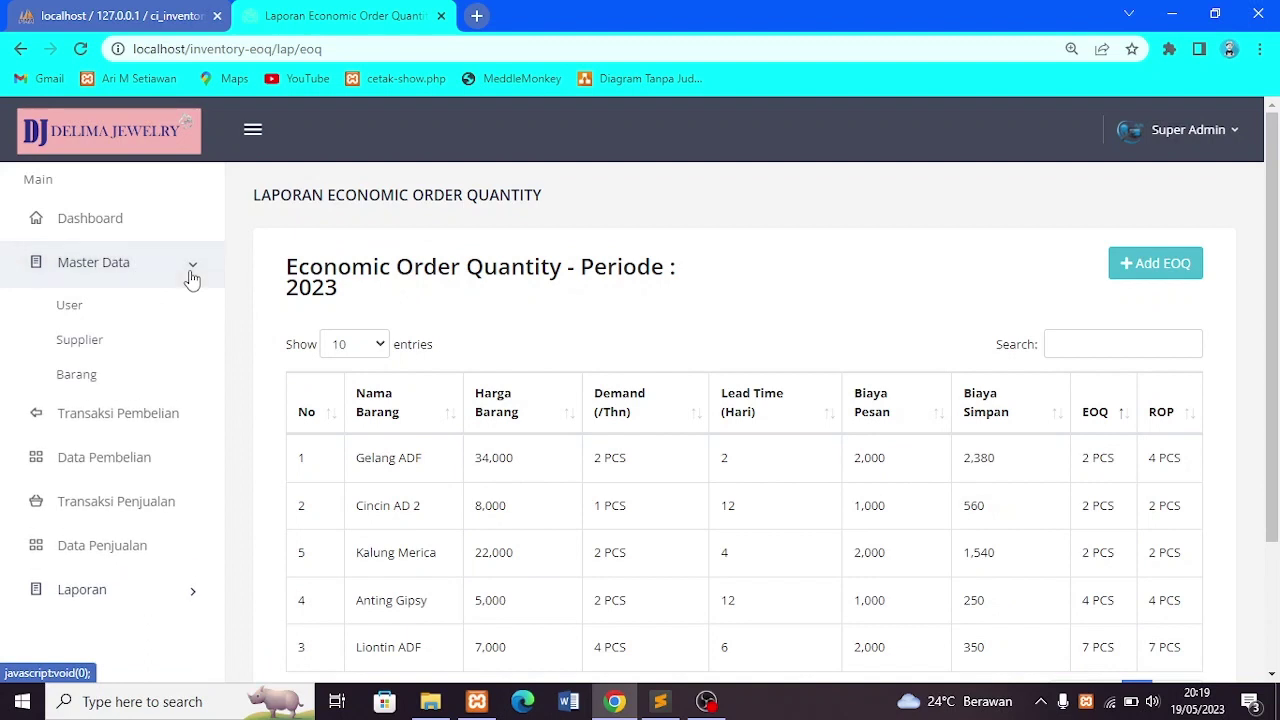
click(193, 277)
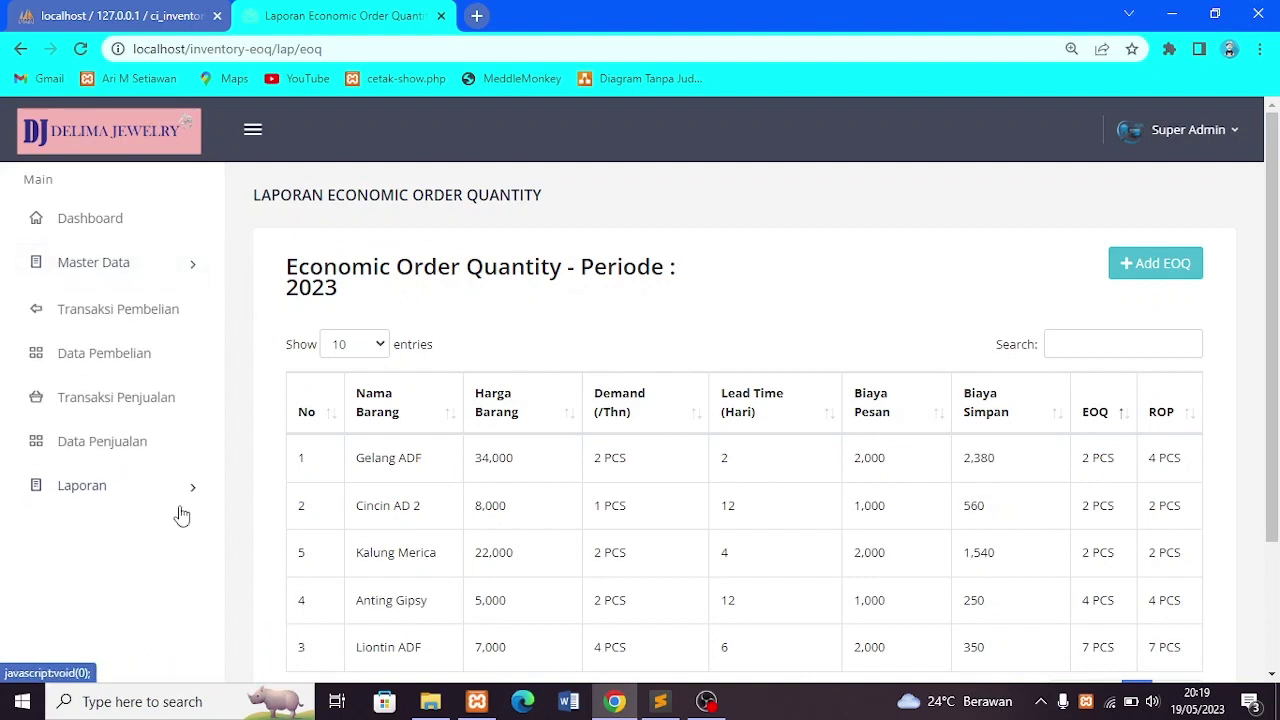